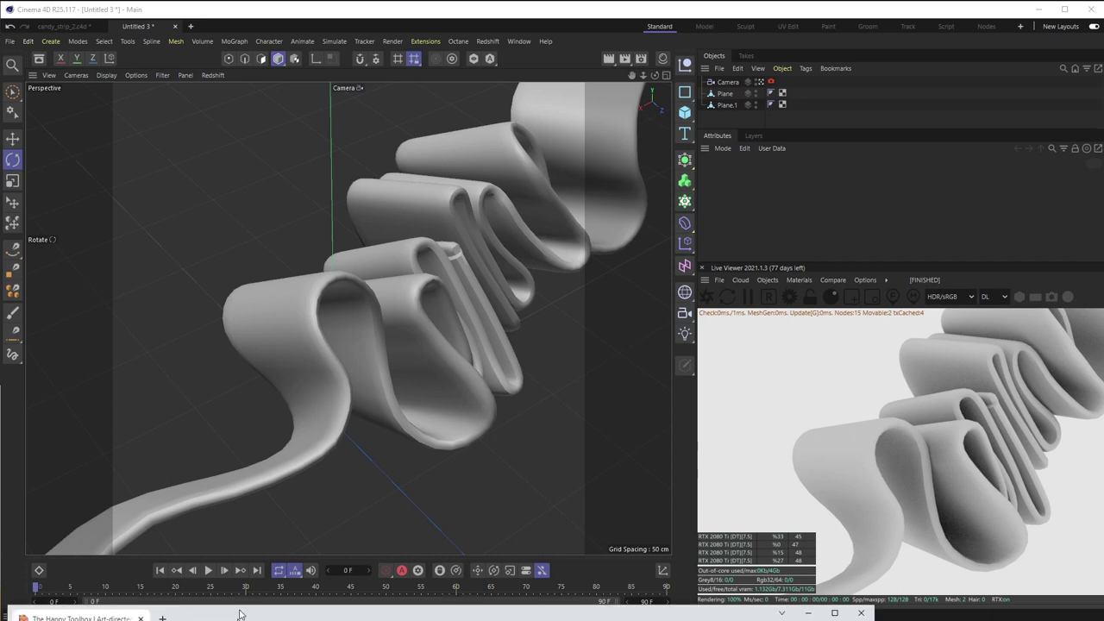
Switch to the browser and open the Freebies page of The Happy Toolbox website
click(114, 613)
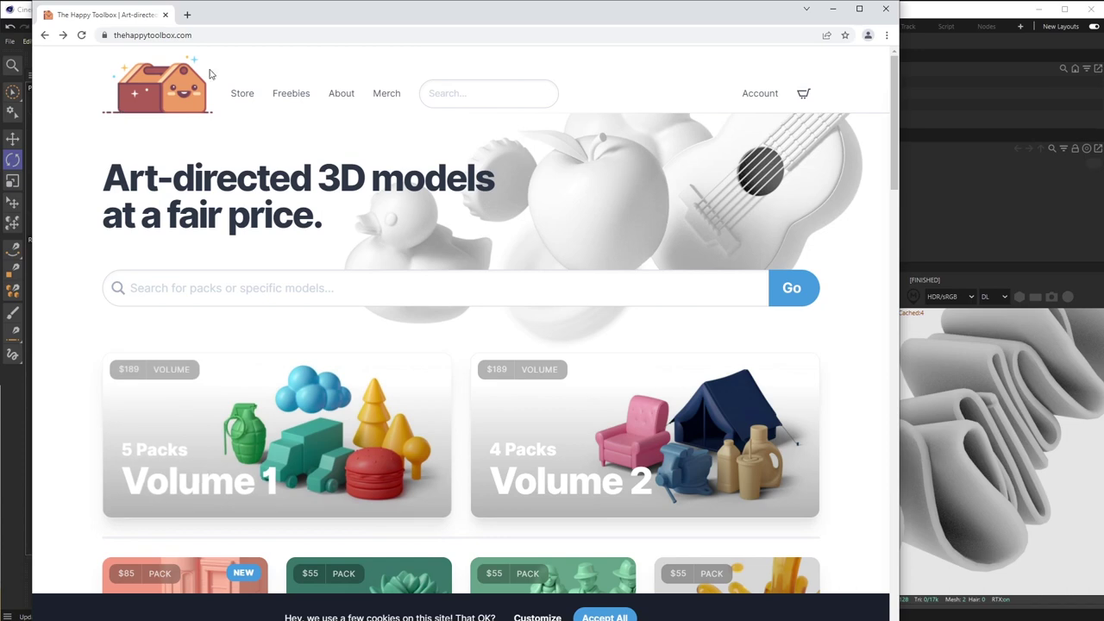
click(289, 102)
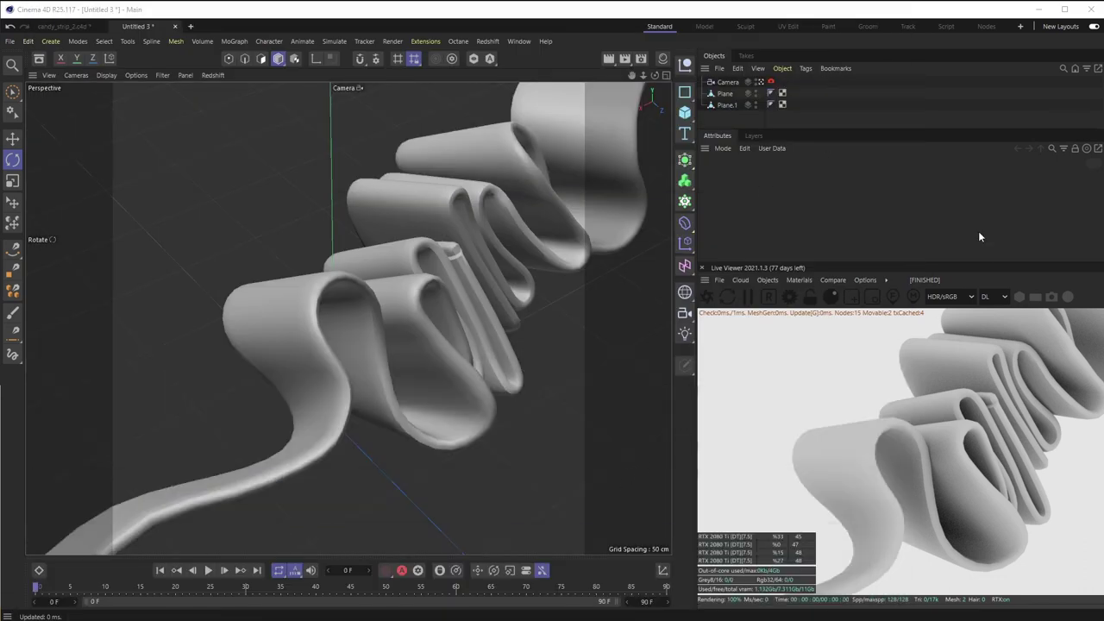
Restart the Octane live render and add a floor object to the scene
click(706, 295)
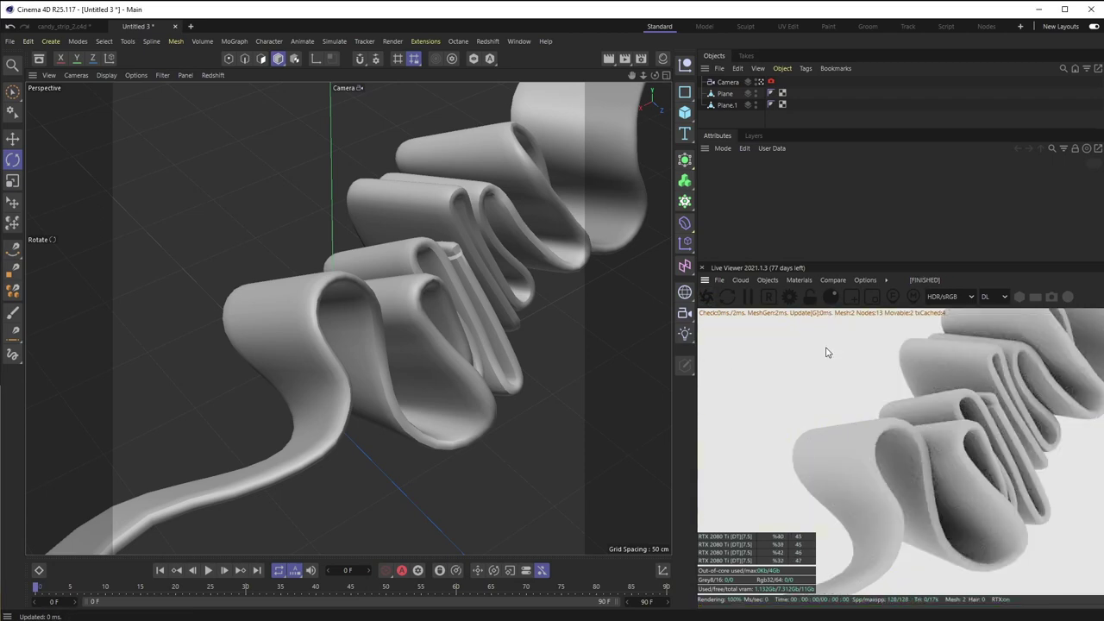
click(685, 292)
click(729, 329)
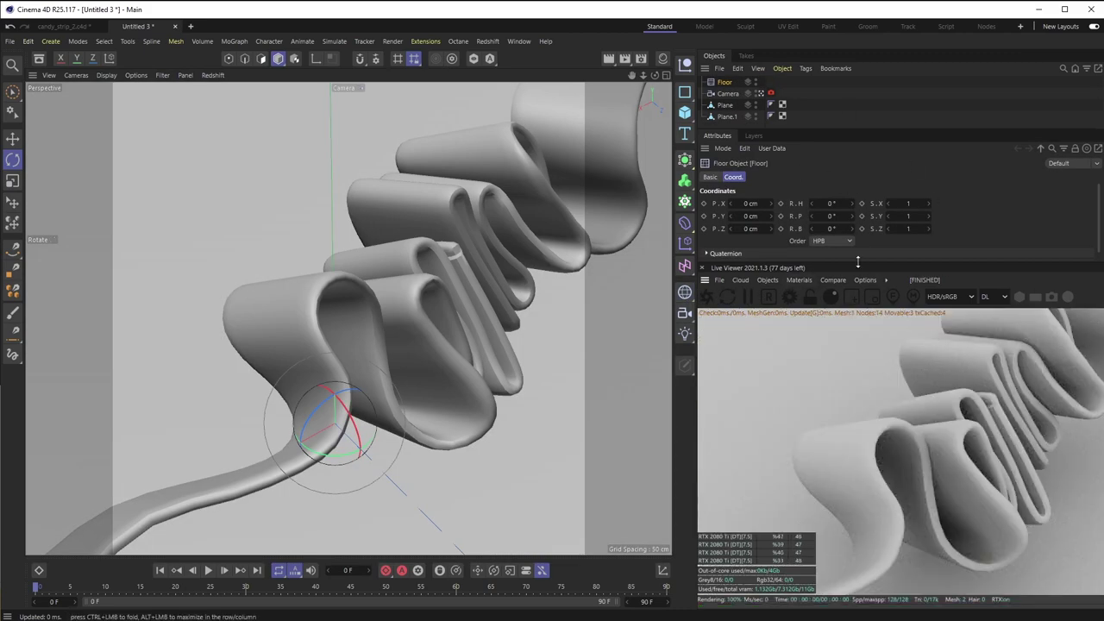
Add an Octane Daylight to the scene
click(767, 280)
mouse_move(826, 336)
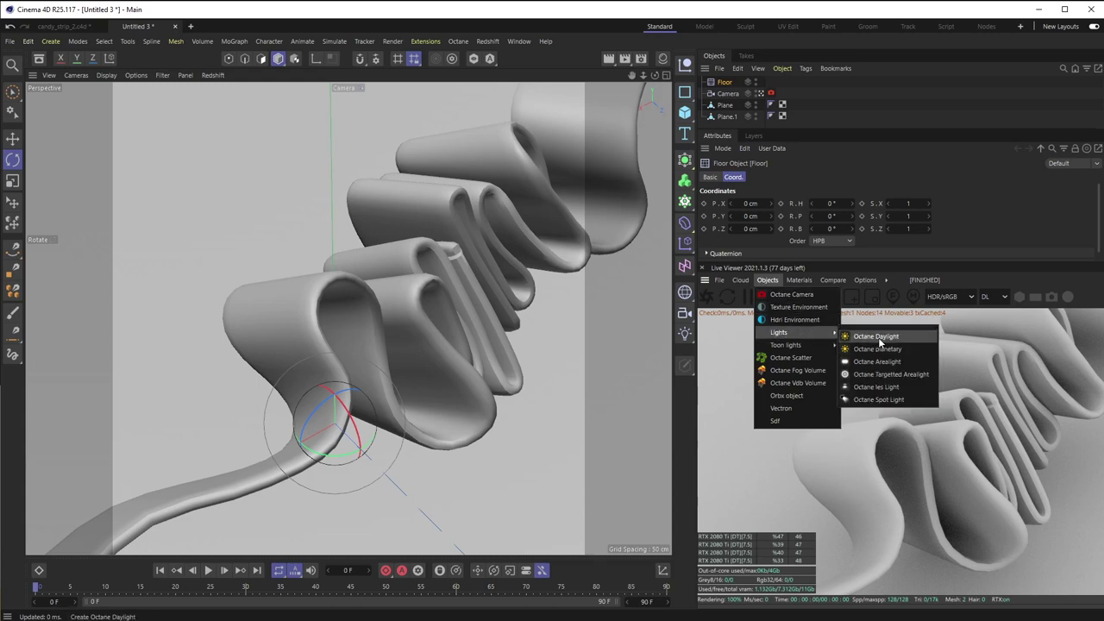
click(869, 341)
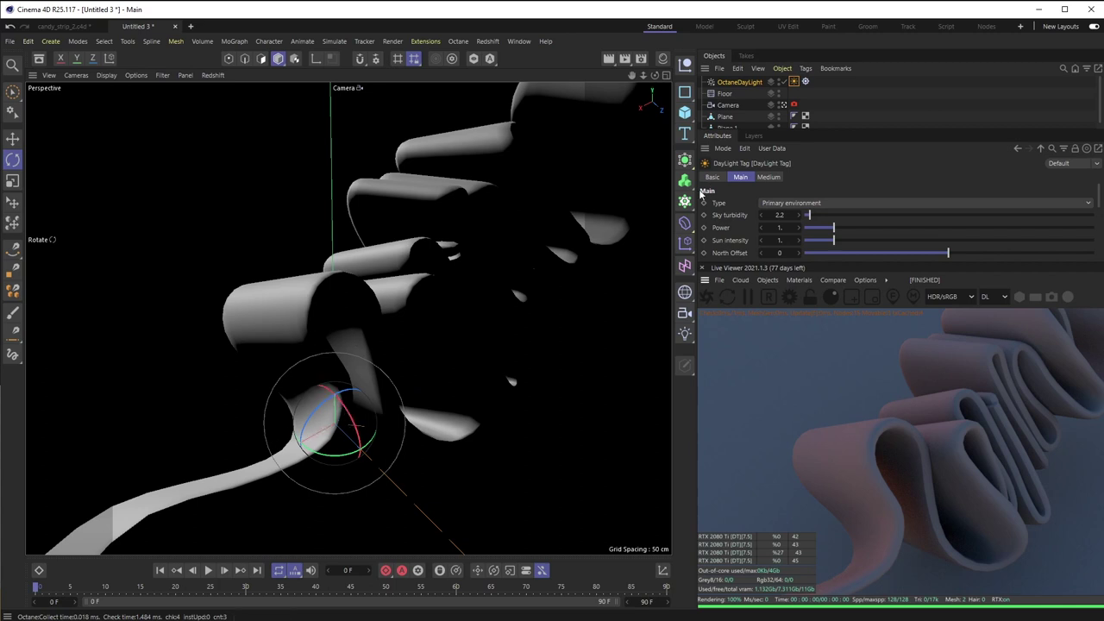
From the default camera, rotate the daylight so the sun shines across the folded strips, and return to the scene camera
scroll(762, 102, down, 1)
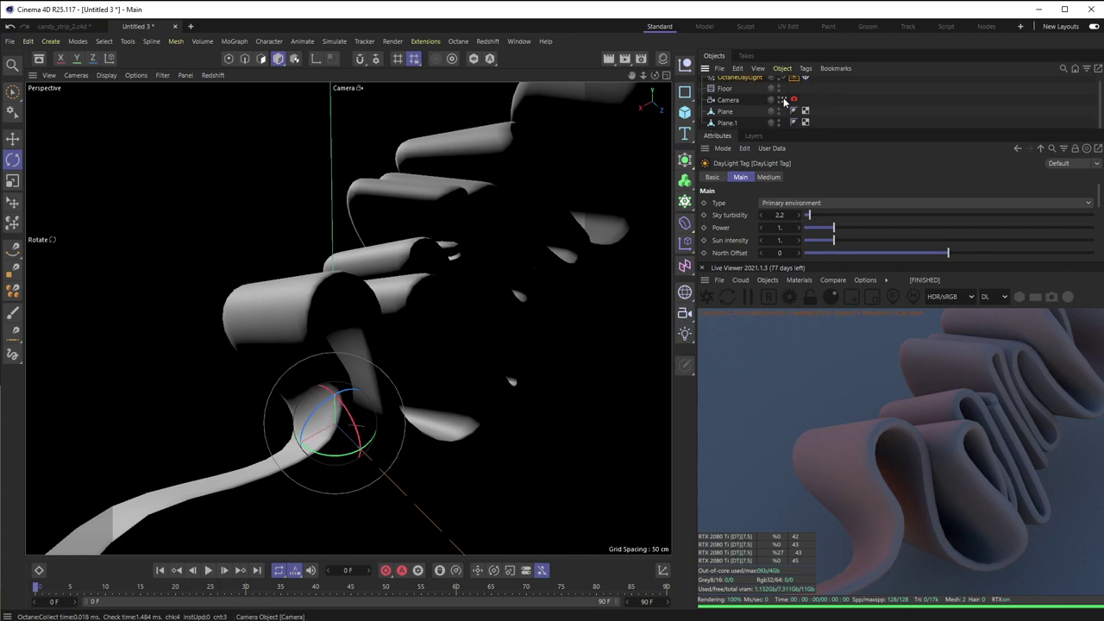
click(782, 100)
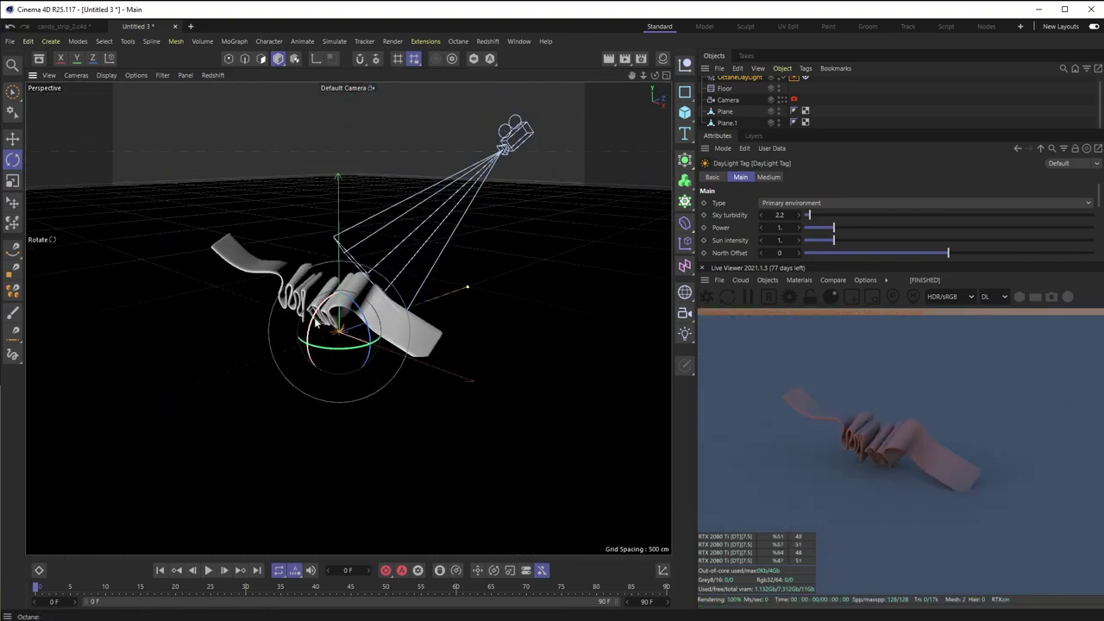
mouse_move(315, 323)
mouse_down()
mouse_move(351, 272)
mouse_move(478, 222)
mouse_move(446, 247)
mouse_move(403, 243)
mouse_move(540, 244)
mouse_move(515, 238)
mouse_move(313, 334)
mouse_move(374, 310)
mouse_move(131, 320)
mouse_move(172, 325)
mouse_move(337, 288)
mouse_move(431, 300)
mouse_move(379, 313)
mouse_move(361, 351)
mouse_move(332, 323)
mouse_up()
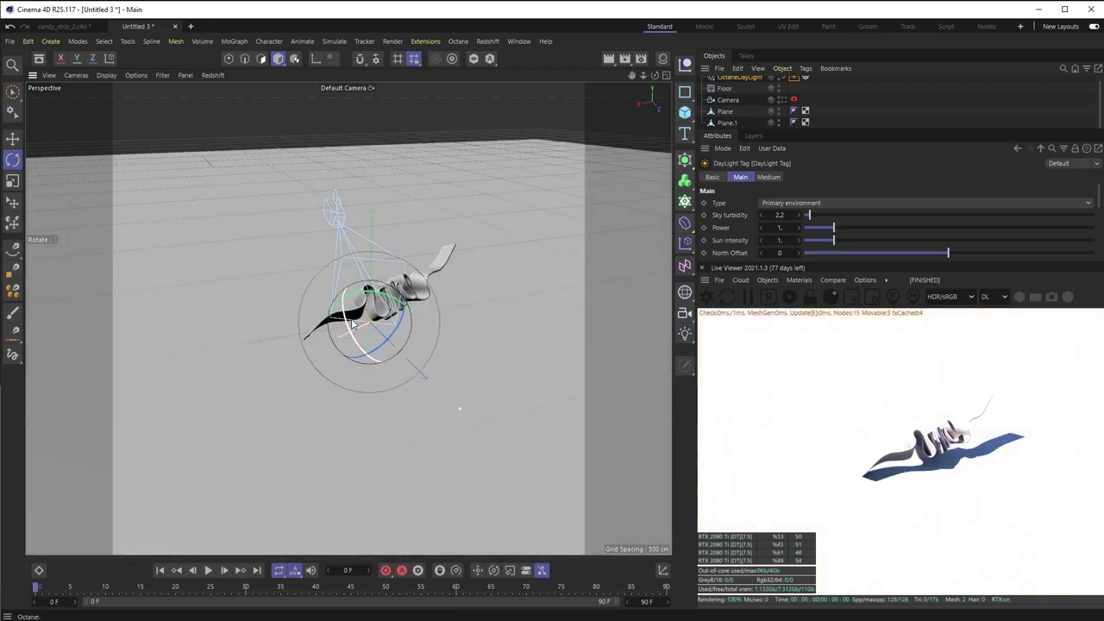
click(783, 100)
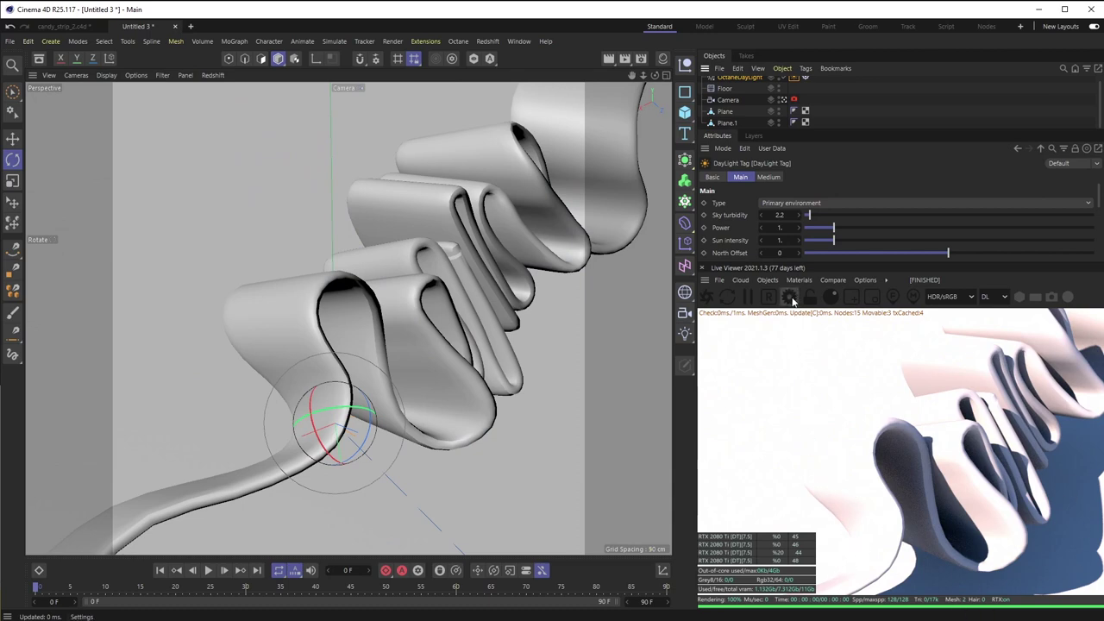
Switch the Octane render kernel to Path tracing with max samples of 800
drag(2, 91, 425, 187)
click(371, 227)
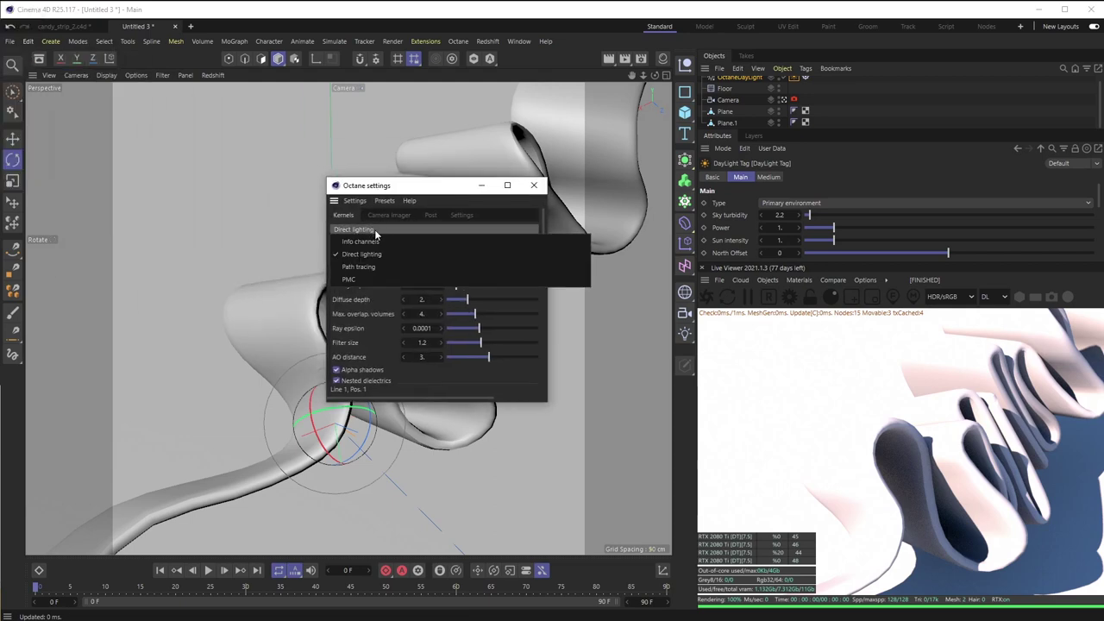
click(379, 266)
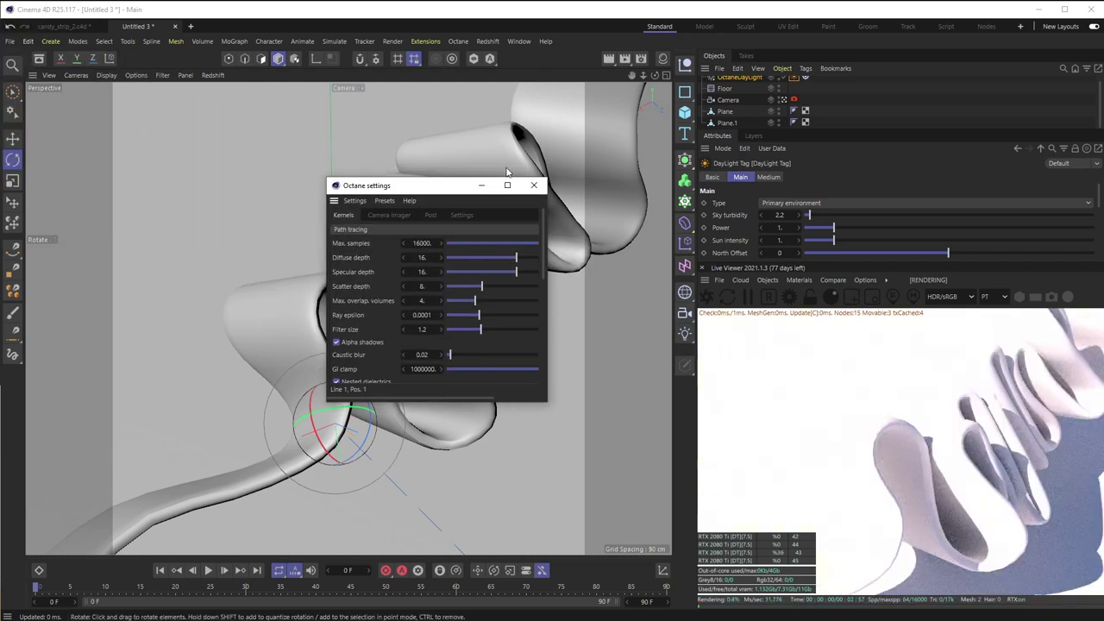
double_click(422, 243)
key(BackSpace)
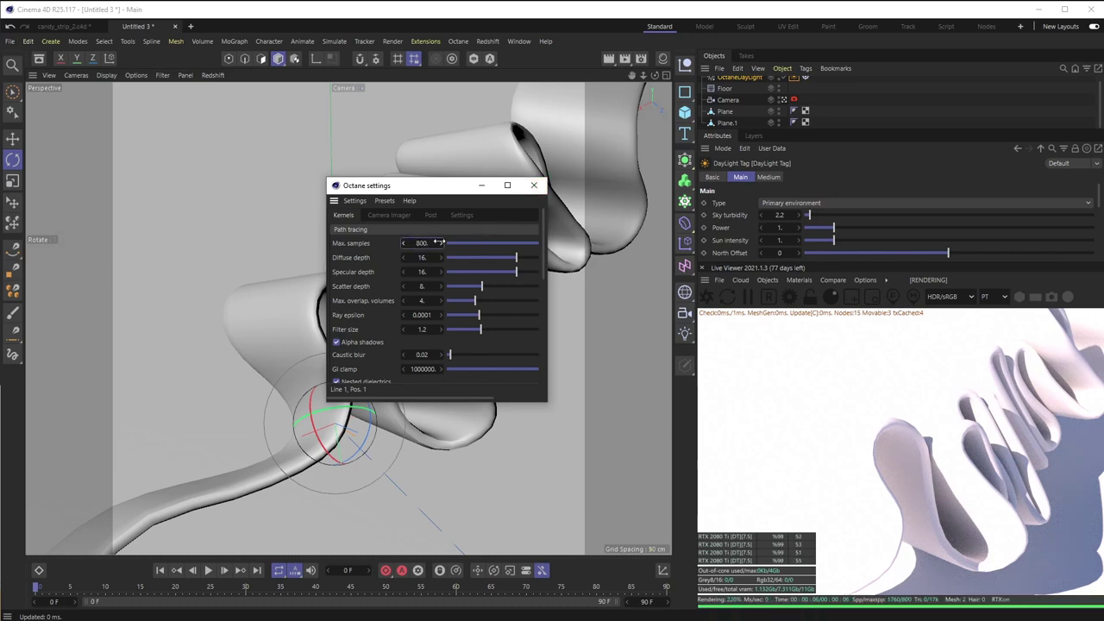
click(534, 184)
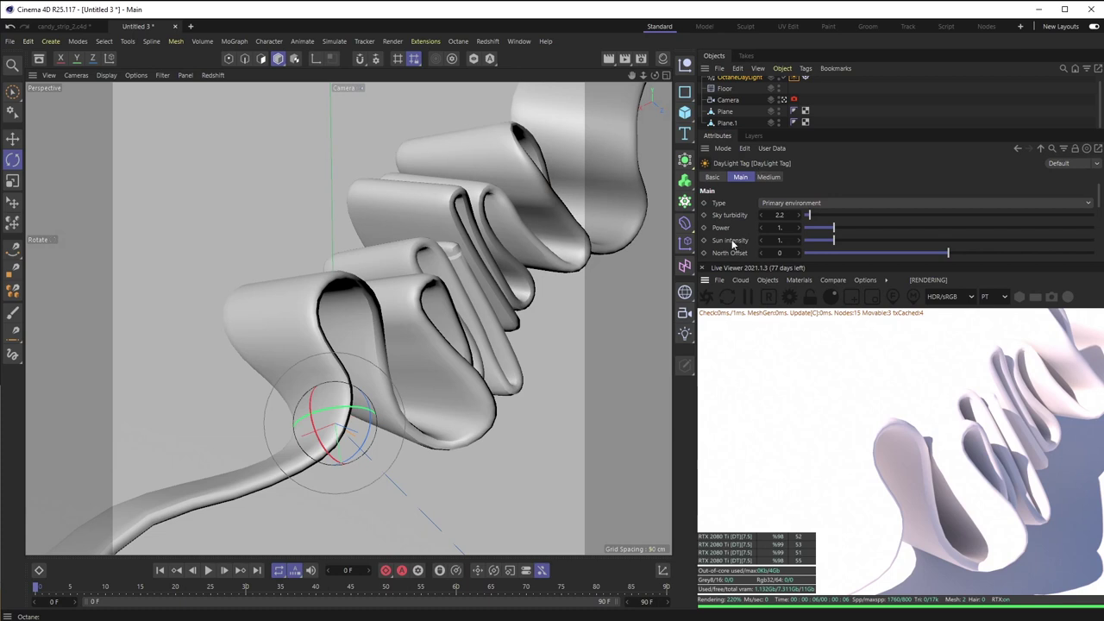
Set the daylight's power to 0.5 and its sun size to 17
double_click(780, 227)
key(Return)
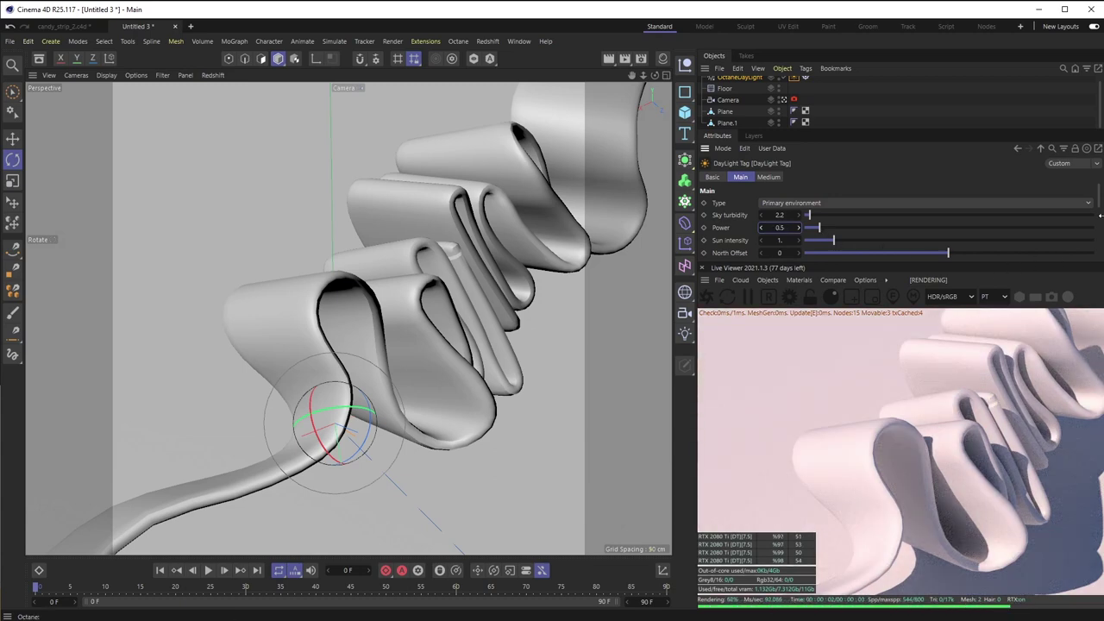
scroll(1098, 205, down, 3)
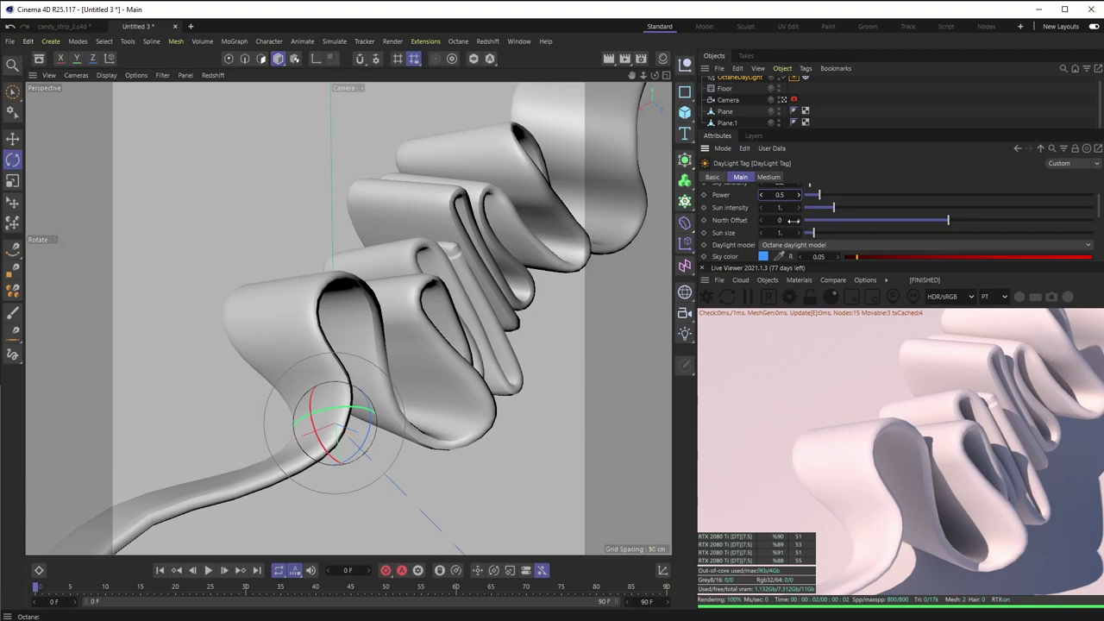
drag(826, 235, 941, 239)
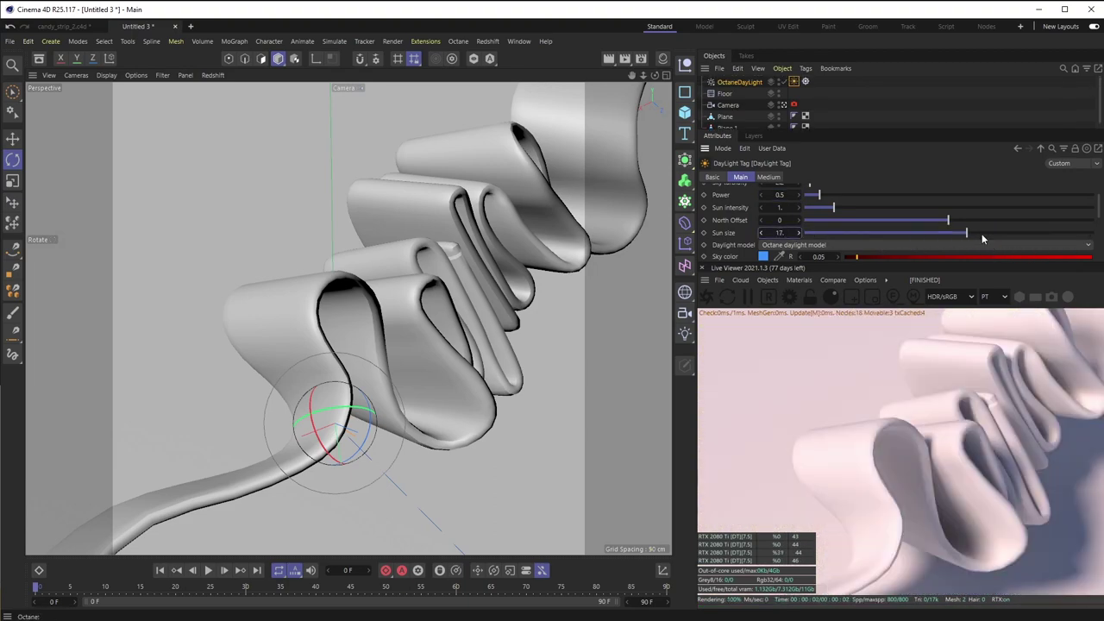
mouse_move(966, 233)
mouse_down()
mouse_move(943, 232)
mouse_move(961, 235)
mouse_up()
double_click(781, 233)
text(17)
key(Return)
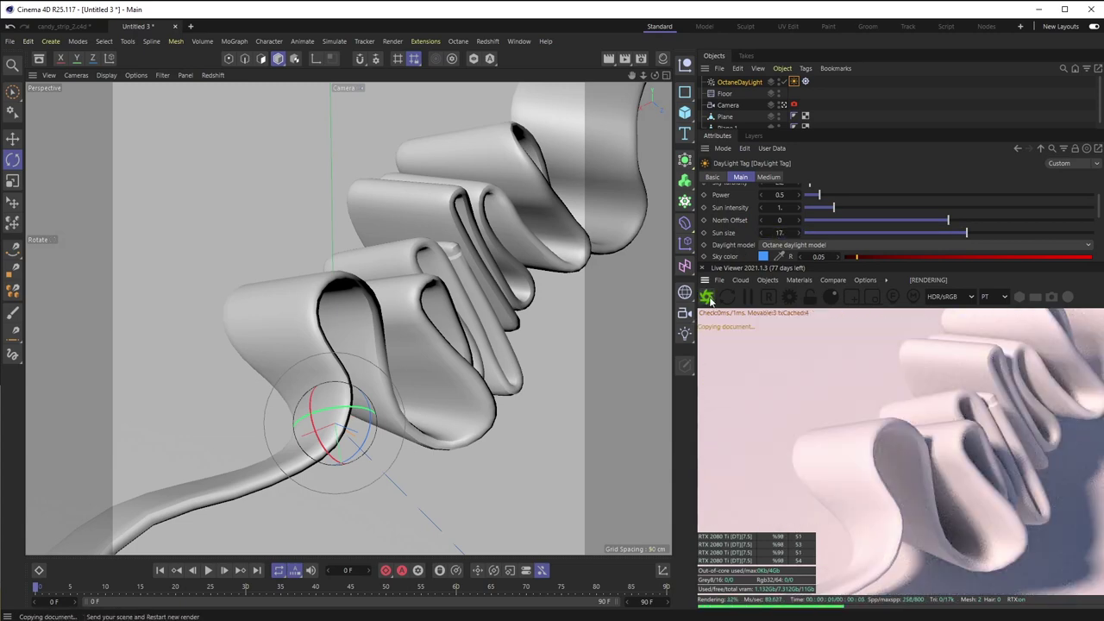
Give Plane an Octane object tag with subdivision level 1 and copy the tag onto Plane.1
scroll(742, 104, down, 1)
click(725, 111)
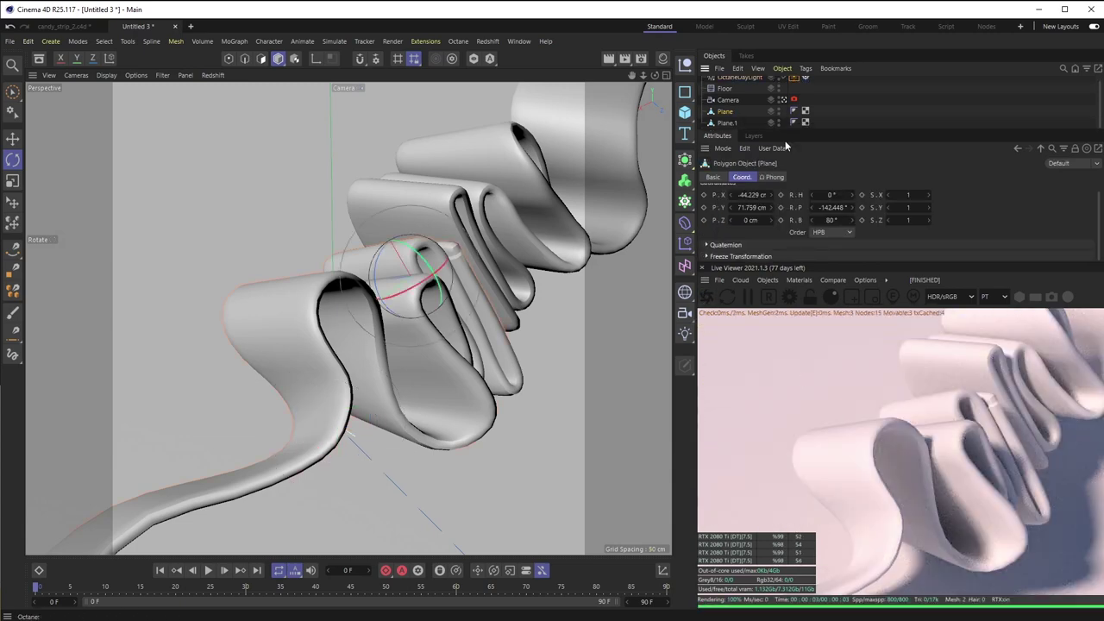
right_click(725, 113)
mouse_move(784, 149)
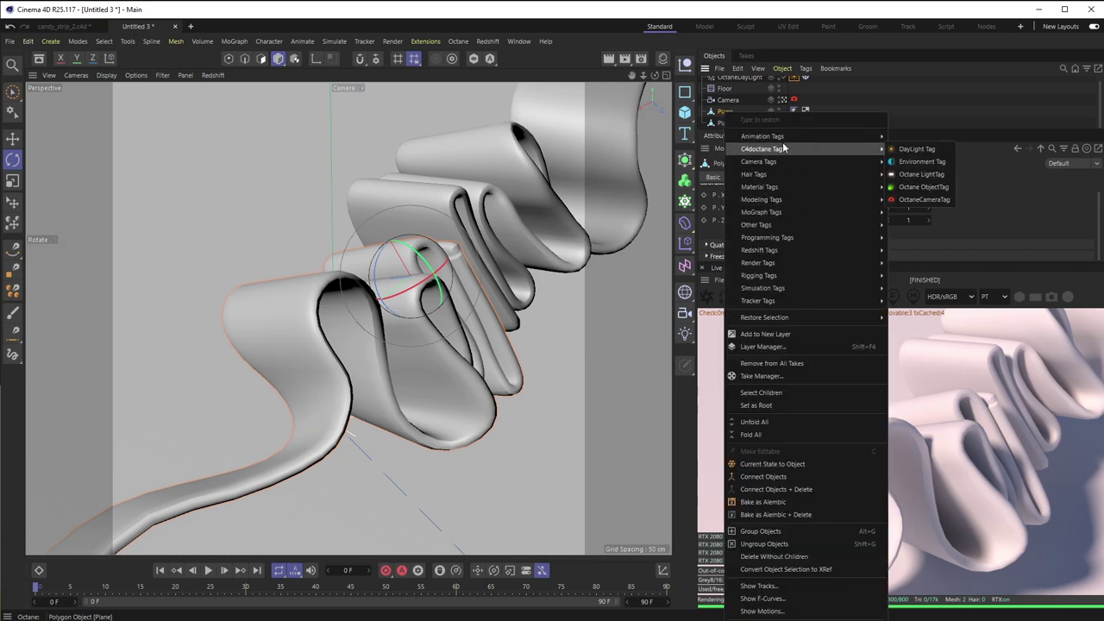
click(929, 189)
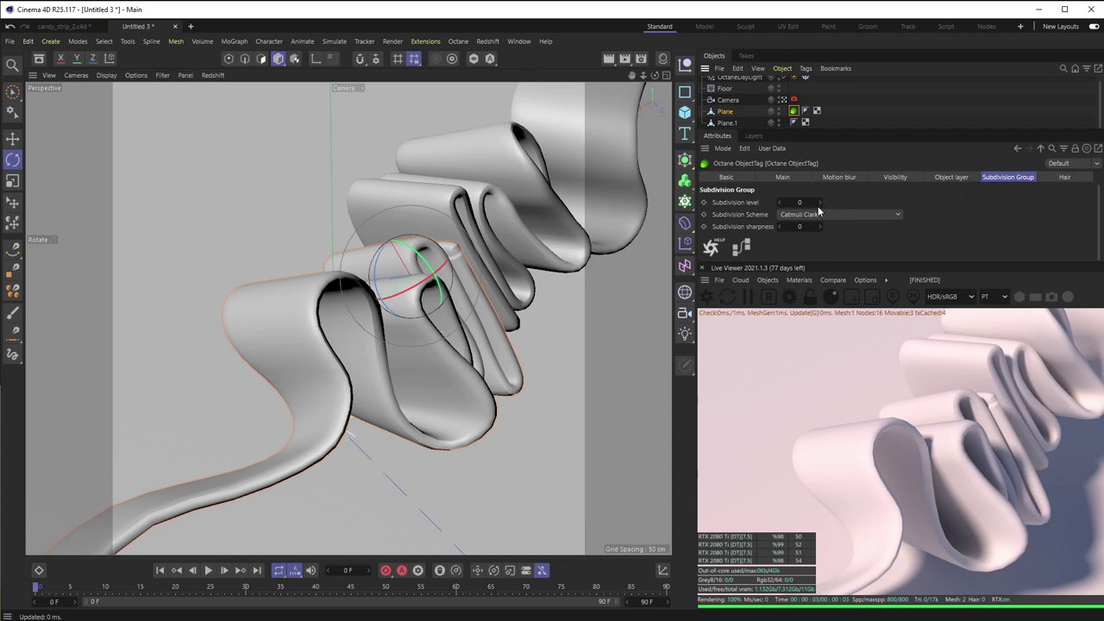
click(819, 202)
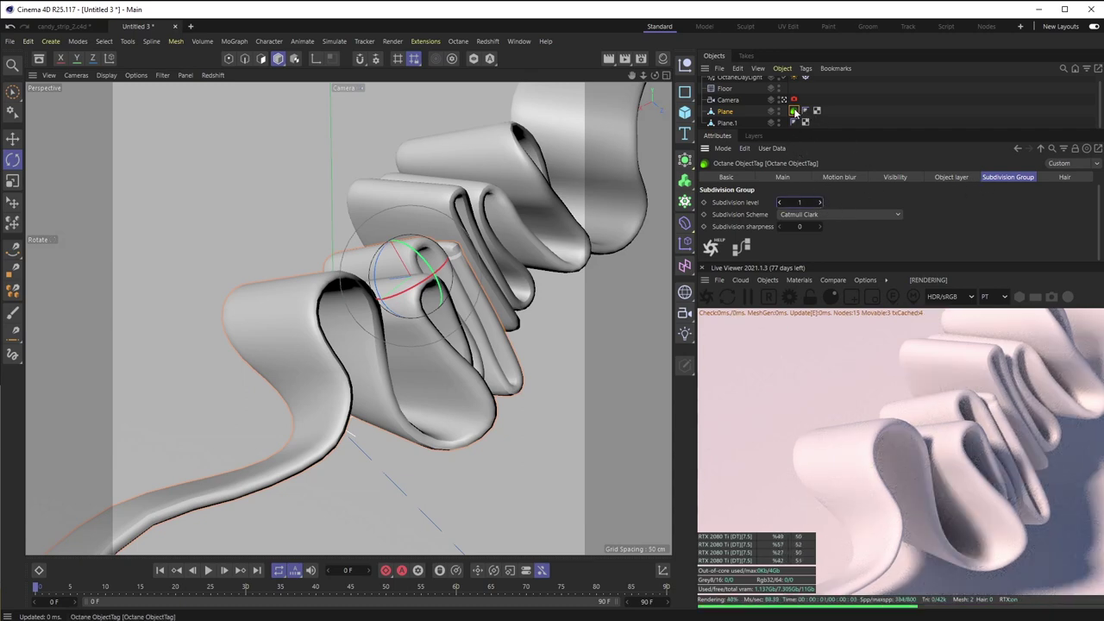
ctrl+drag(794, 111, 739, 122)
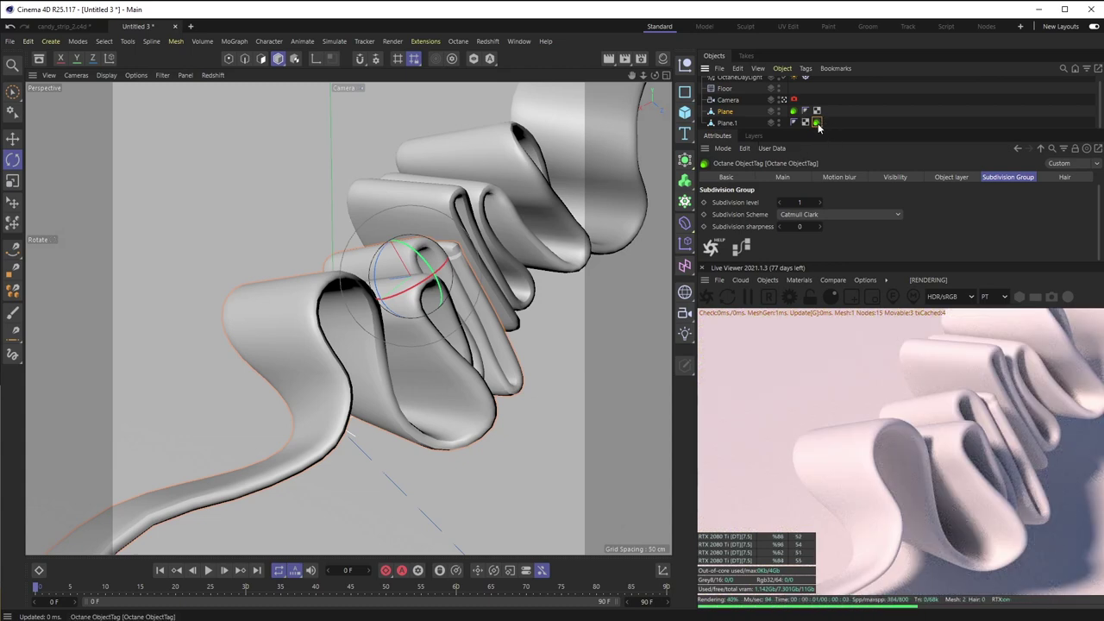
drag(794, 118, 786, 122)
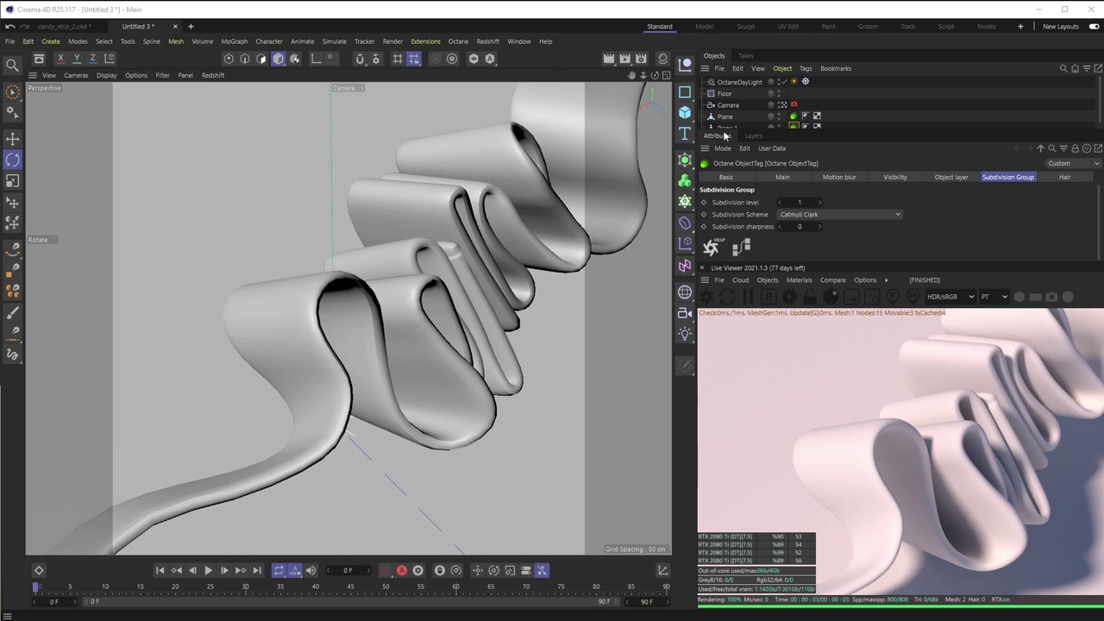
Change the daylight's sky color to a near-white neutral with R, G and B at 0.953578
click(737, 82)
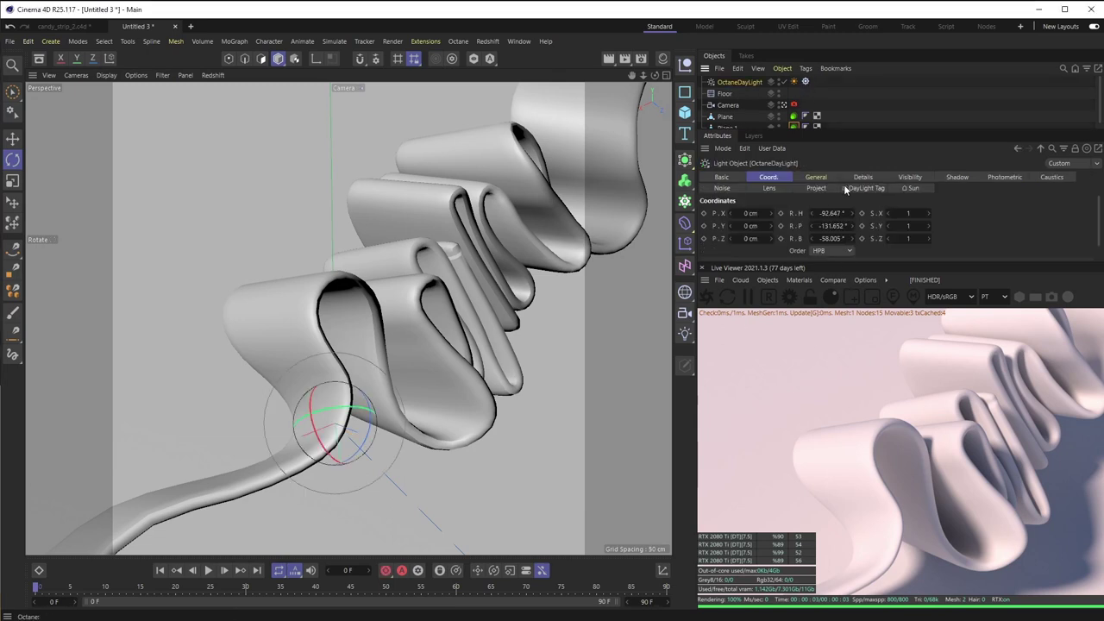
click(912, 188)
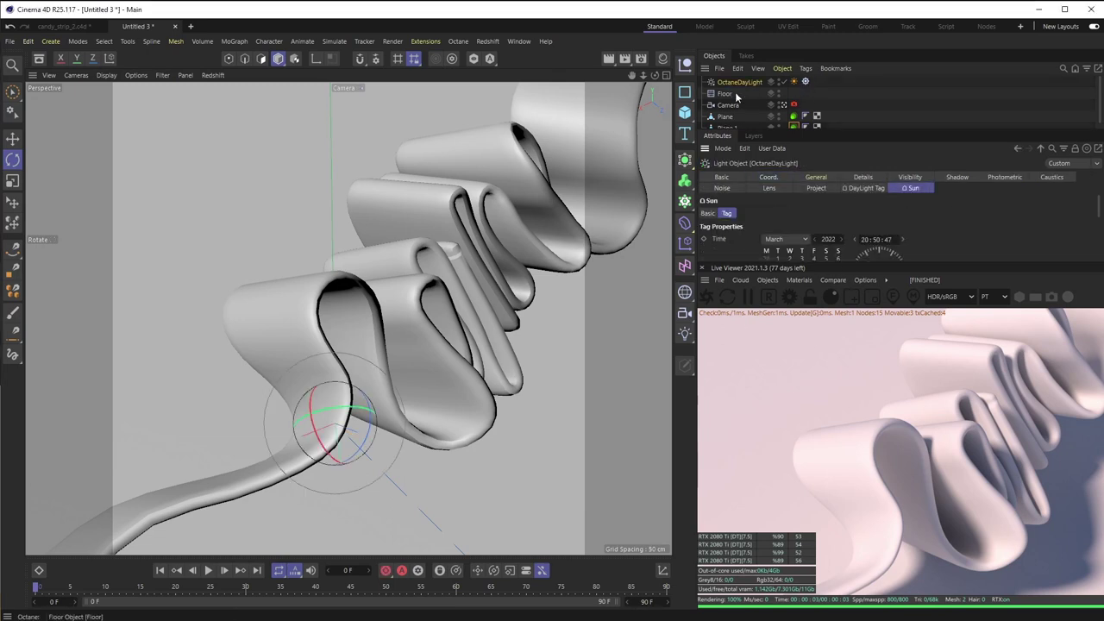
click(794, 81)
scroll(1101, 197, down, 5)
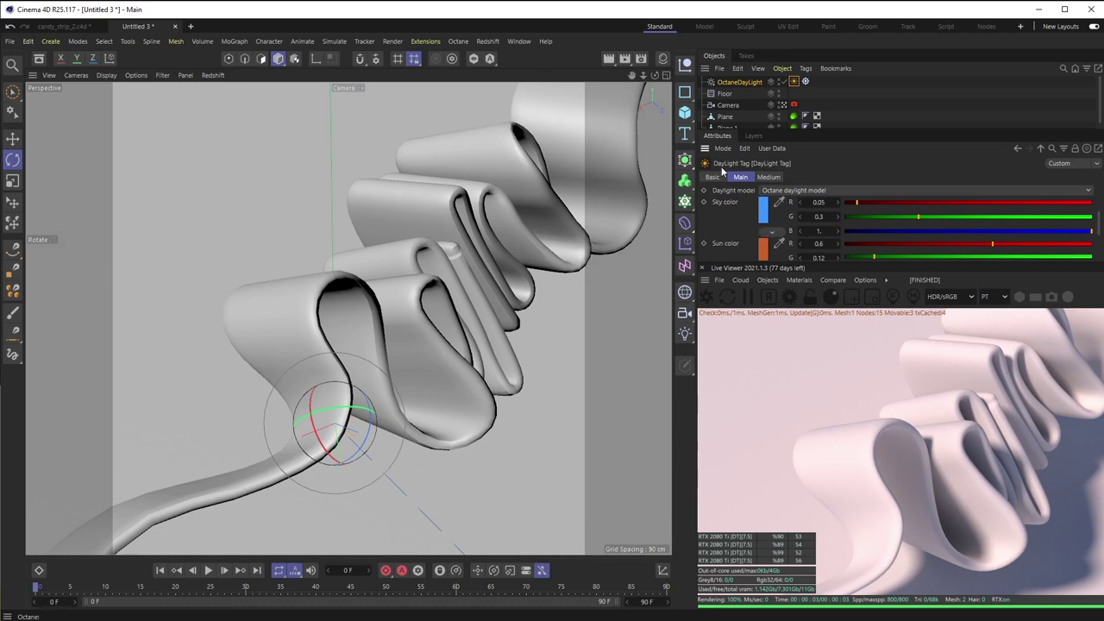
mouse_move(763, 210)
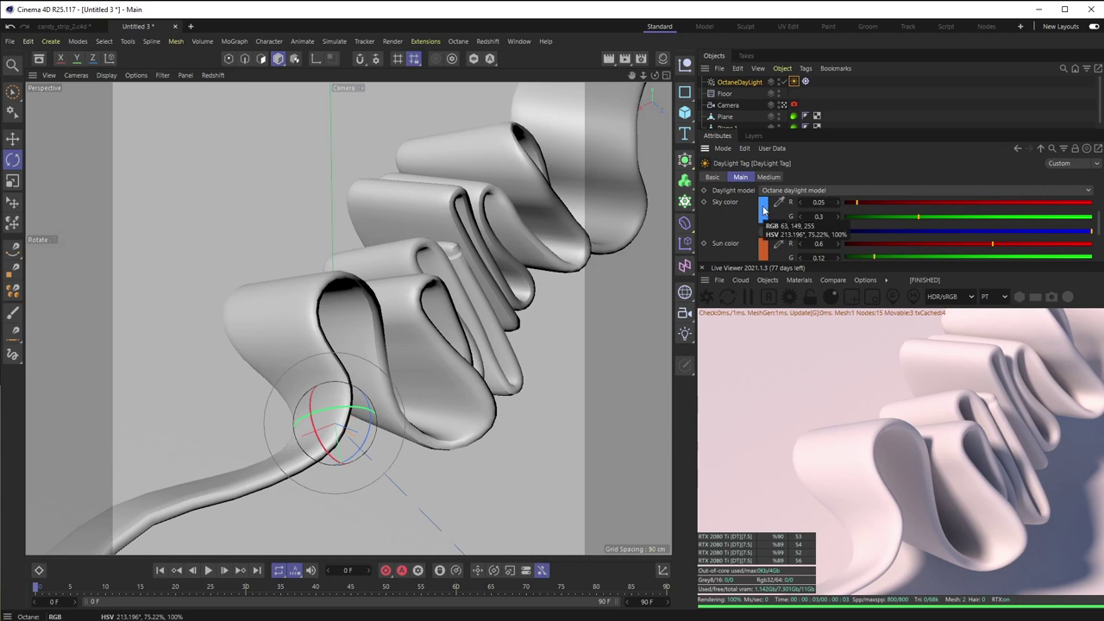
click(763, 210)
drag(690, 291, 649, 280)
click(877, 234)
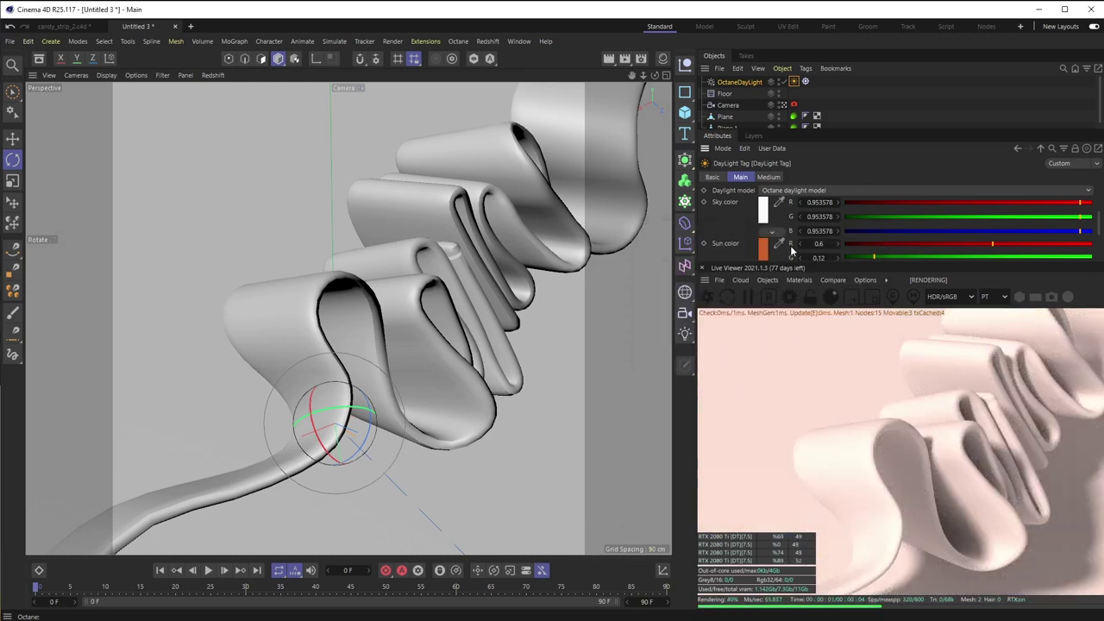
Change the daylight's sun color to a neutral light gray, RGB 197, 197, 197, and restart the live render
click(767, 255)
drag(661, 334, 657, 344)
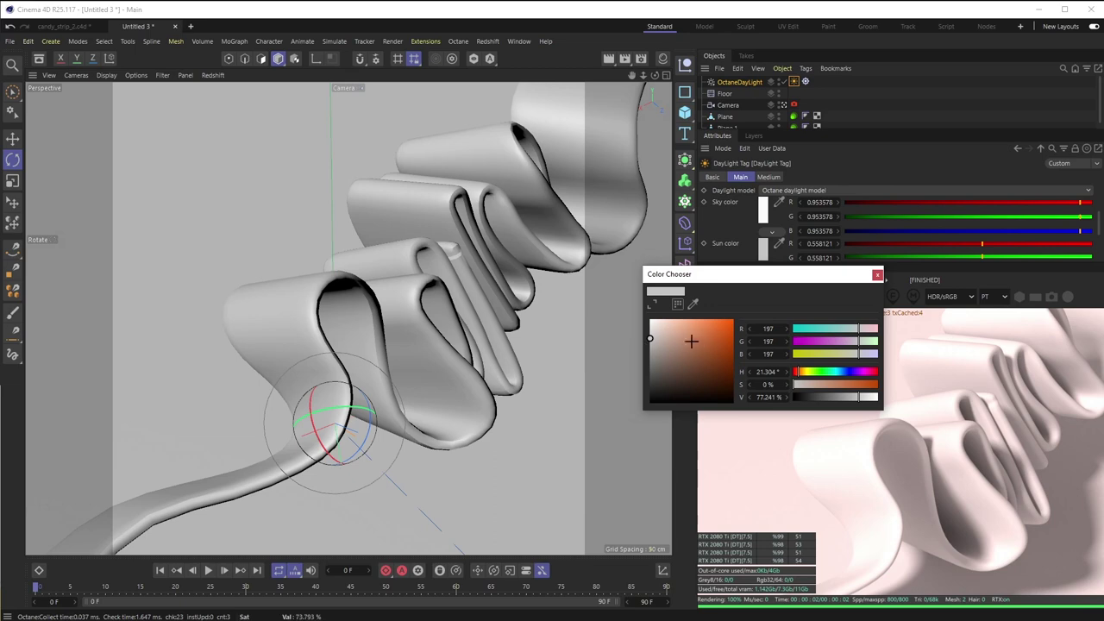
click(877, 276)
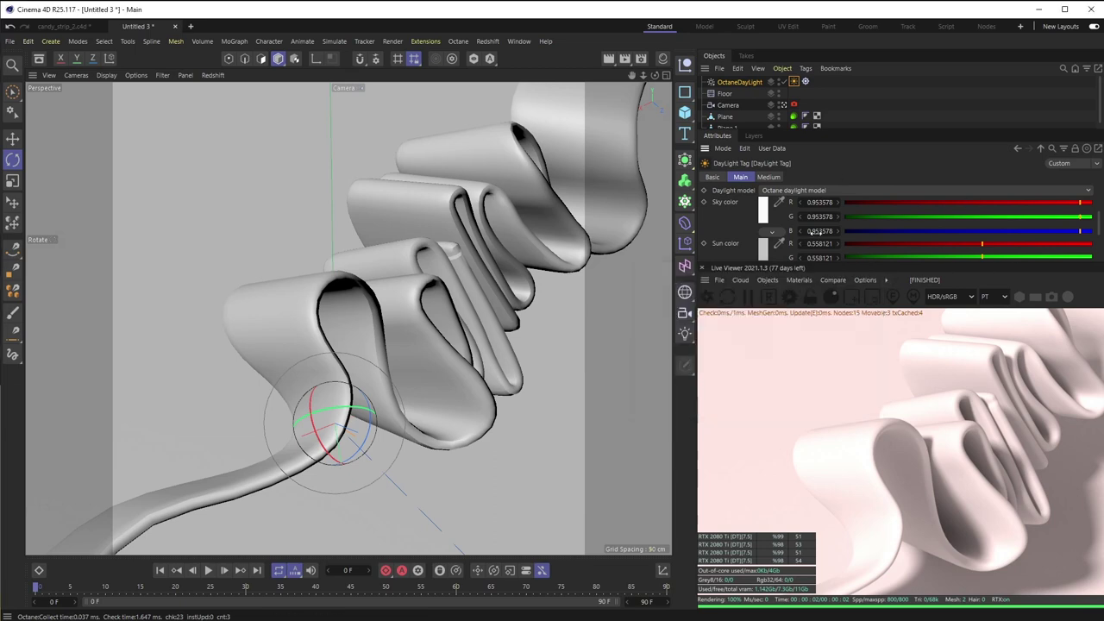
click(707, 298)
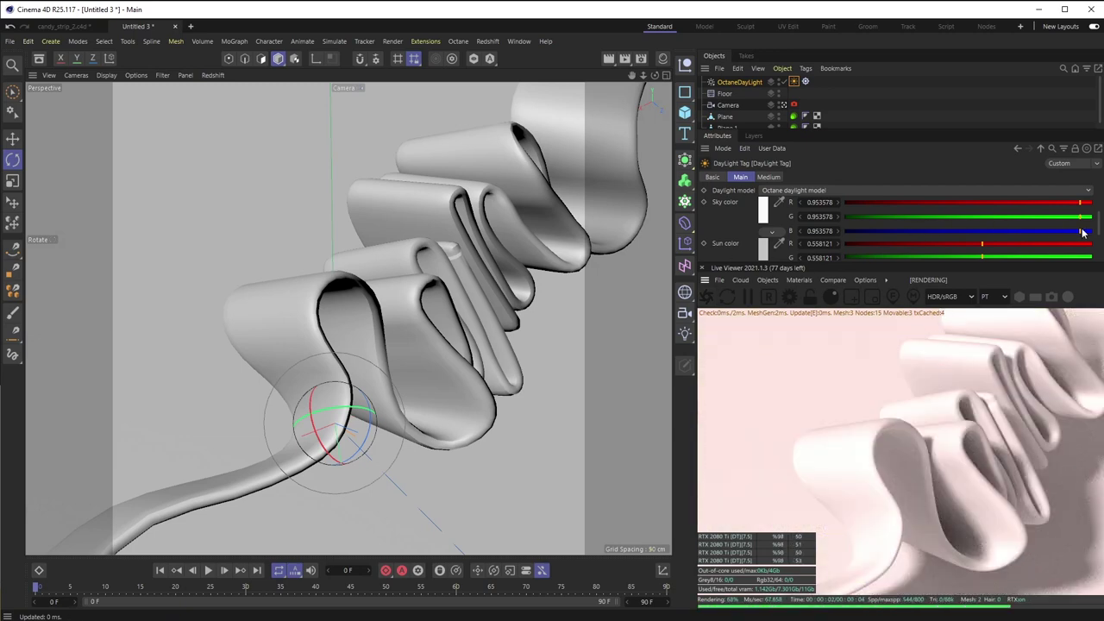
key(ctrl+z)
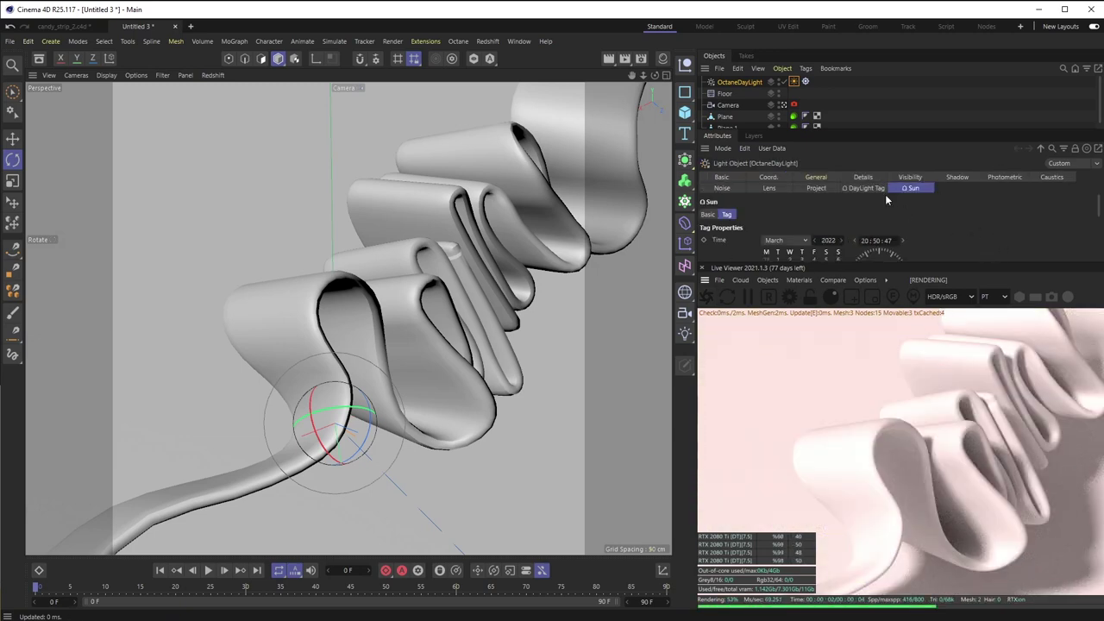
Show the material manager and create a new Octane Material
click(662, 59)
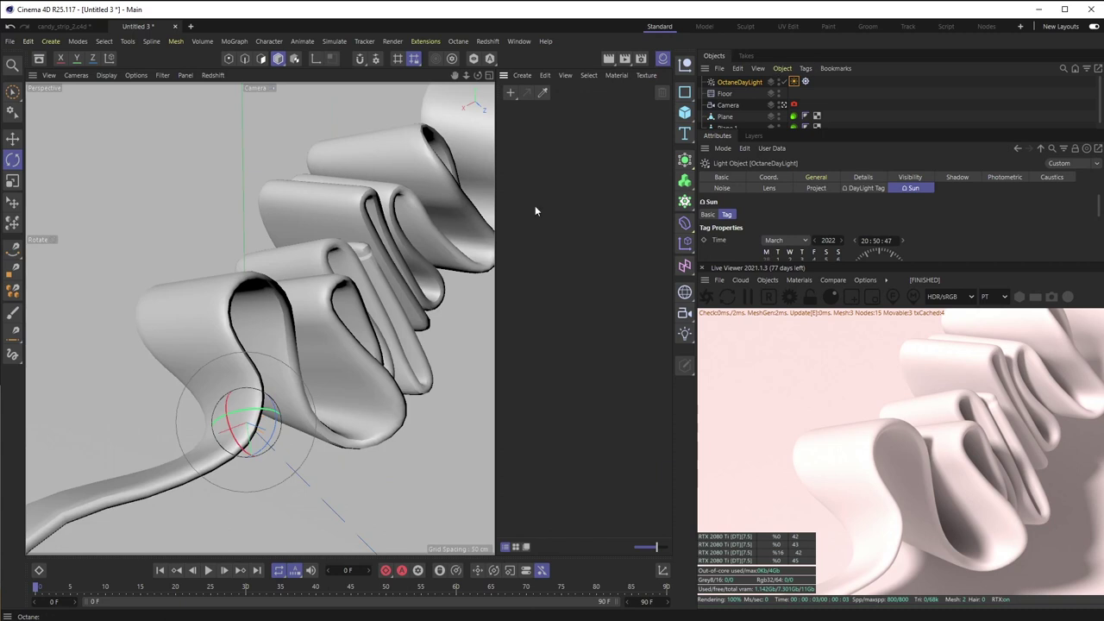
click(523, 75)
mouse_move(560, 117)
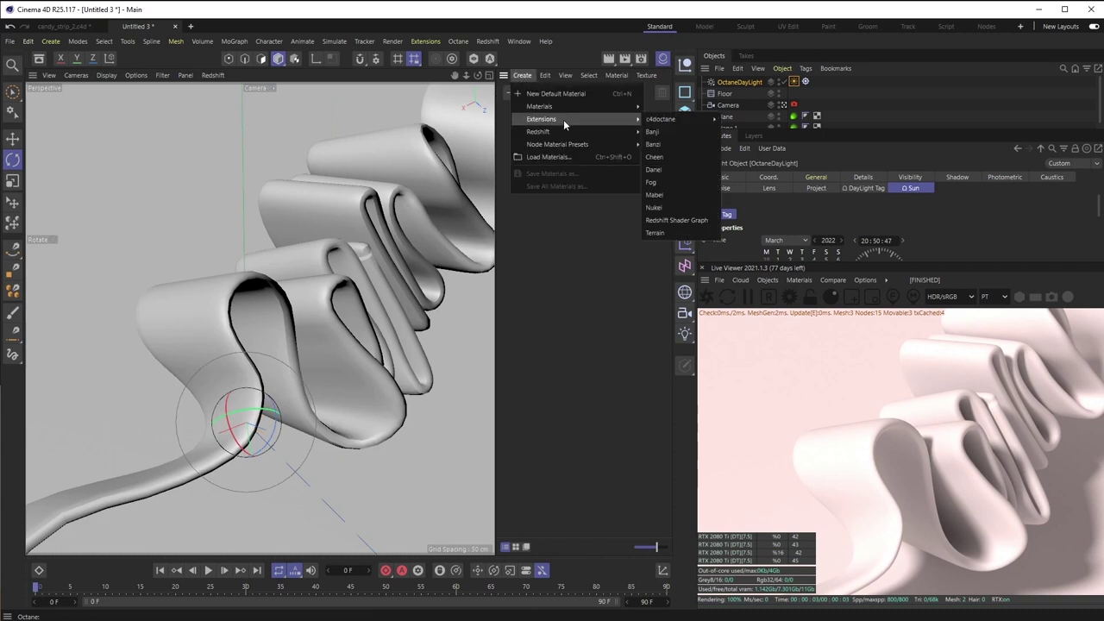
mouse_move(667, 122)
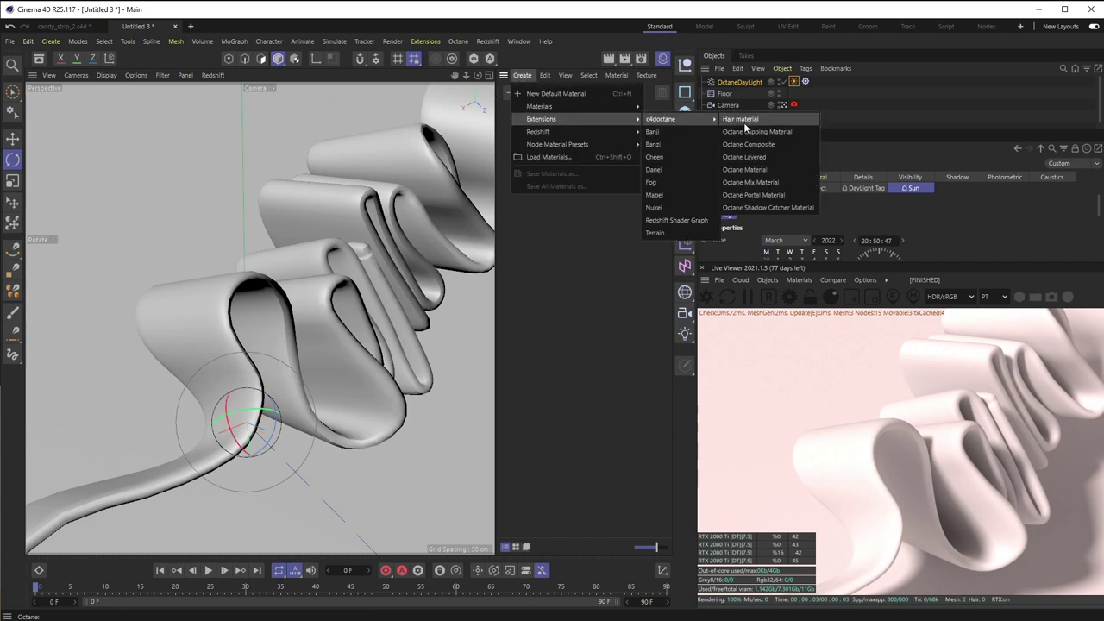
click(762, 170)
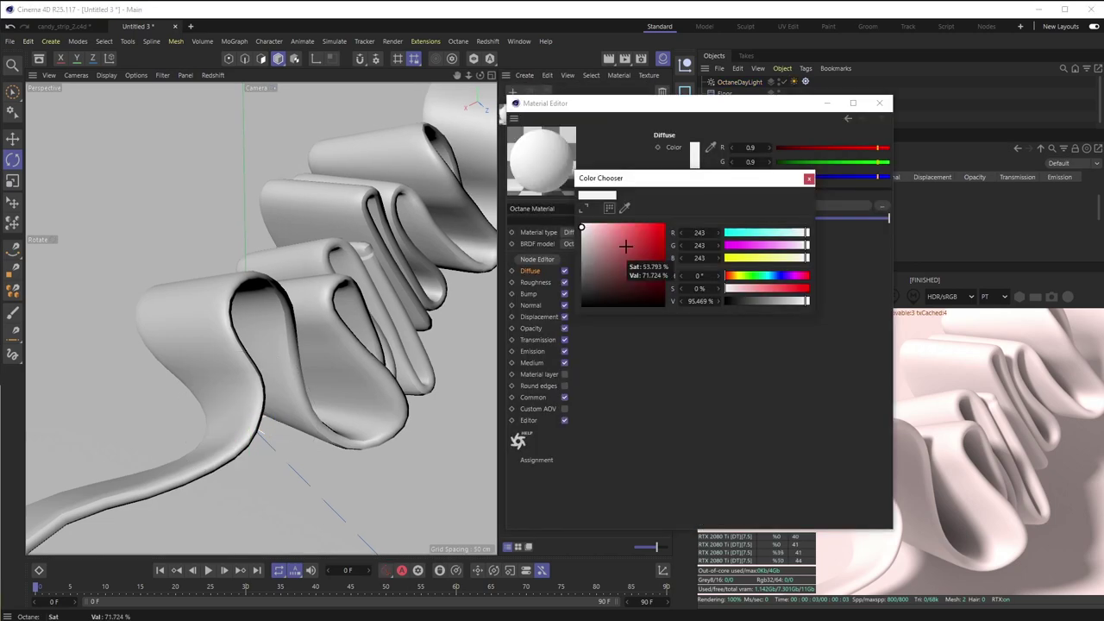
Set the material's diffuse color to muted pink (R 0.663933, G 0.318547, B 0.303601), apply it to the Floor and restart the live render
click(595, 228)
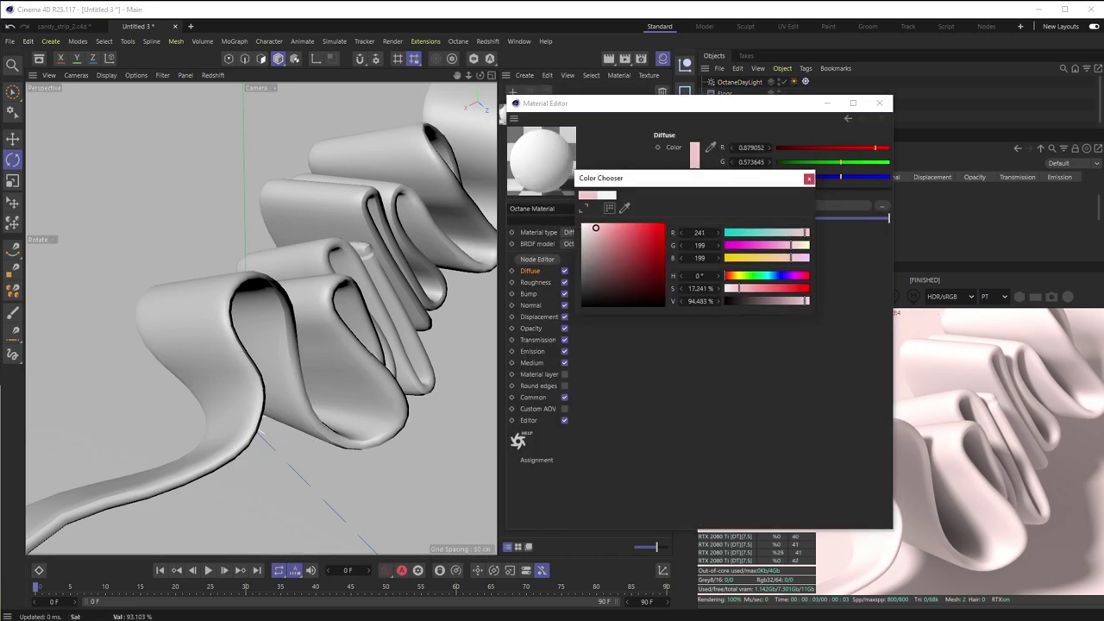
click(599, 236)
drag(599, 235, 600, 231)
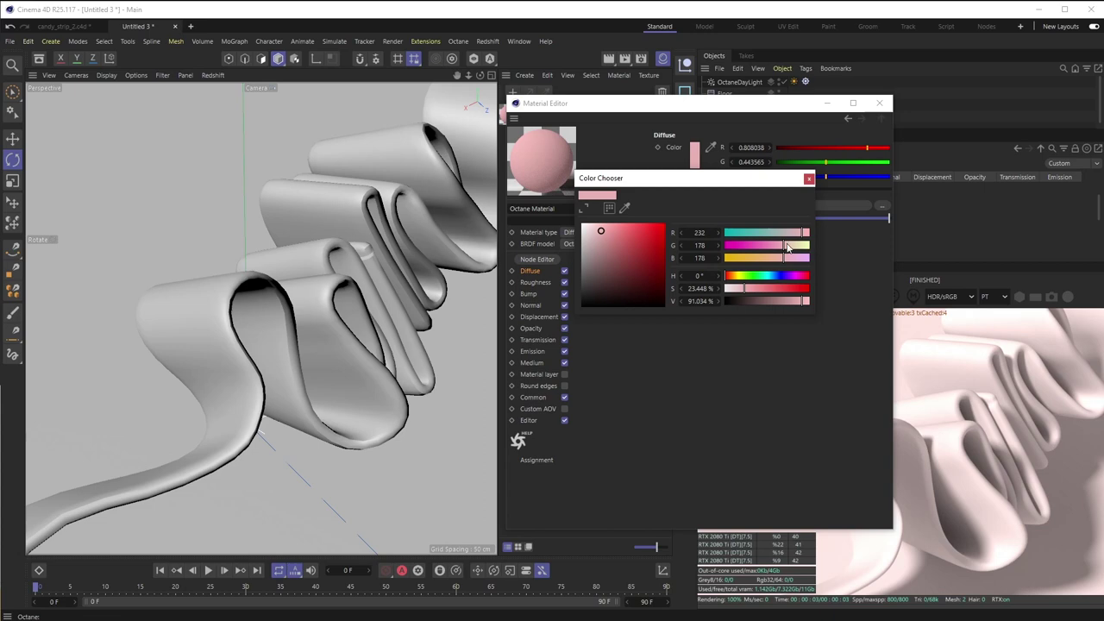
click(808, 179)
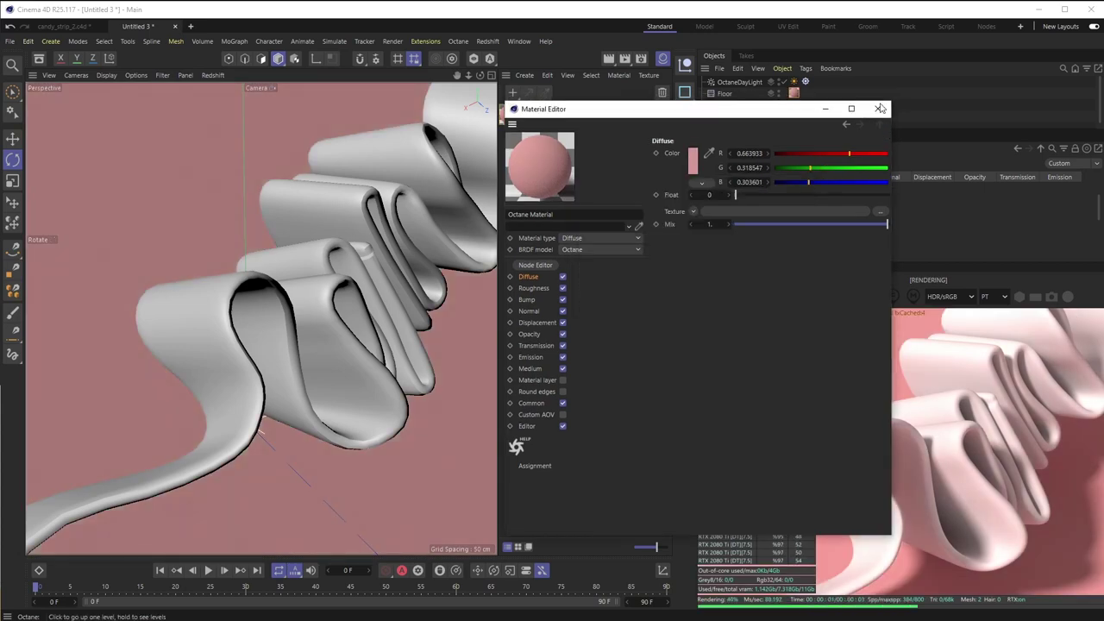
click(878, 104)
click(706, 296)
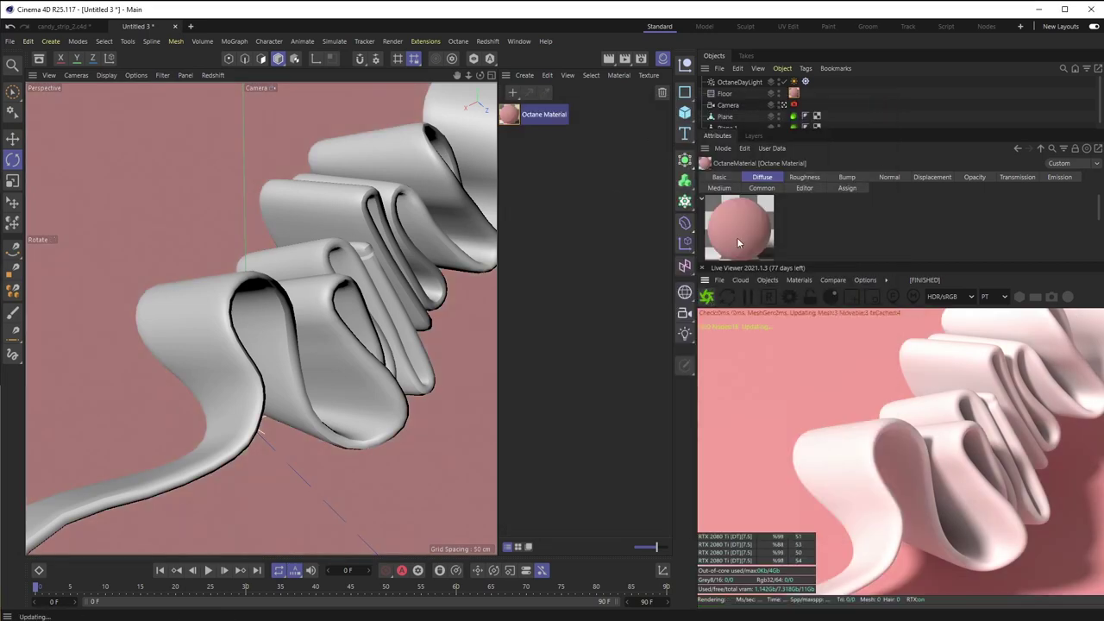
Create a second Octane Material and set its material type to Specular
click(524, 75)
mouse_move(551, 118)
mouse_move(668, 119)
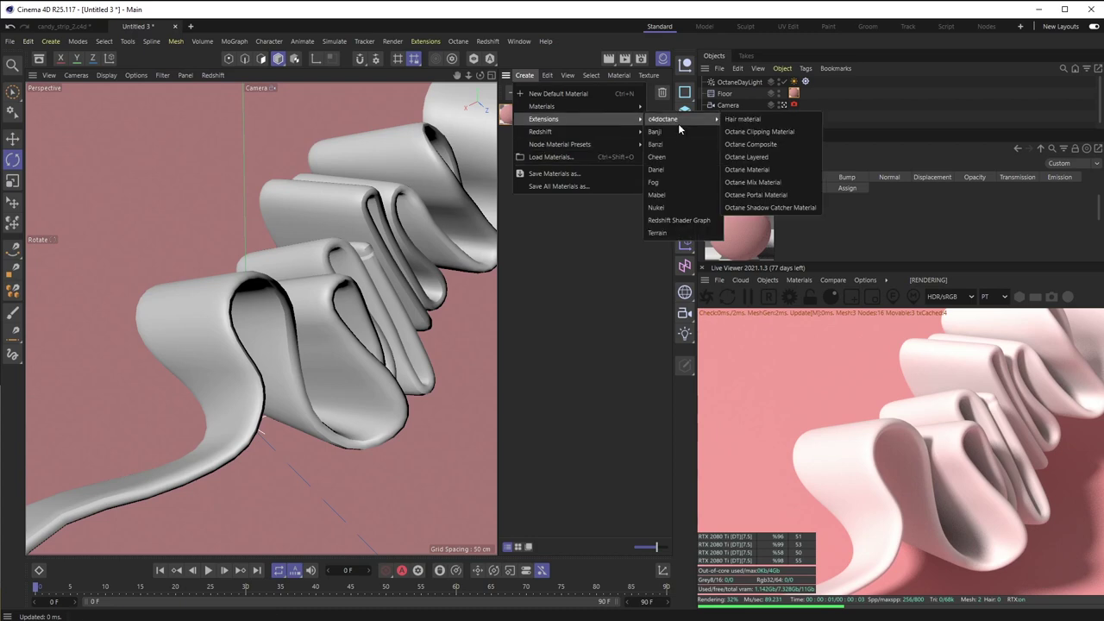
click(776, 170)
double_click(526, 119)
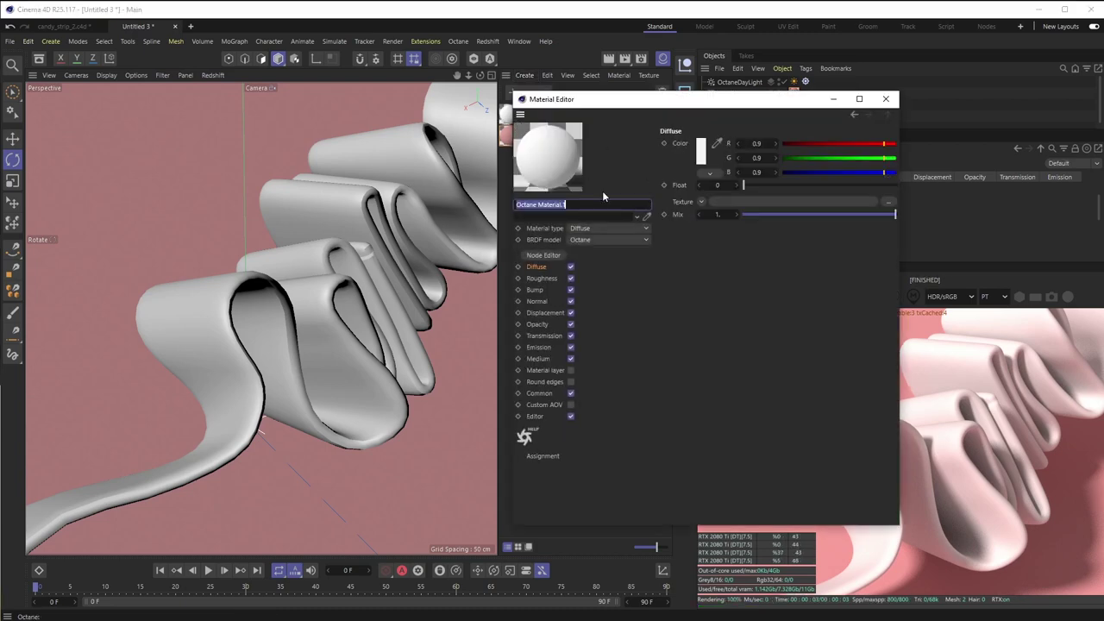
click(595, 229)
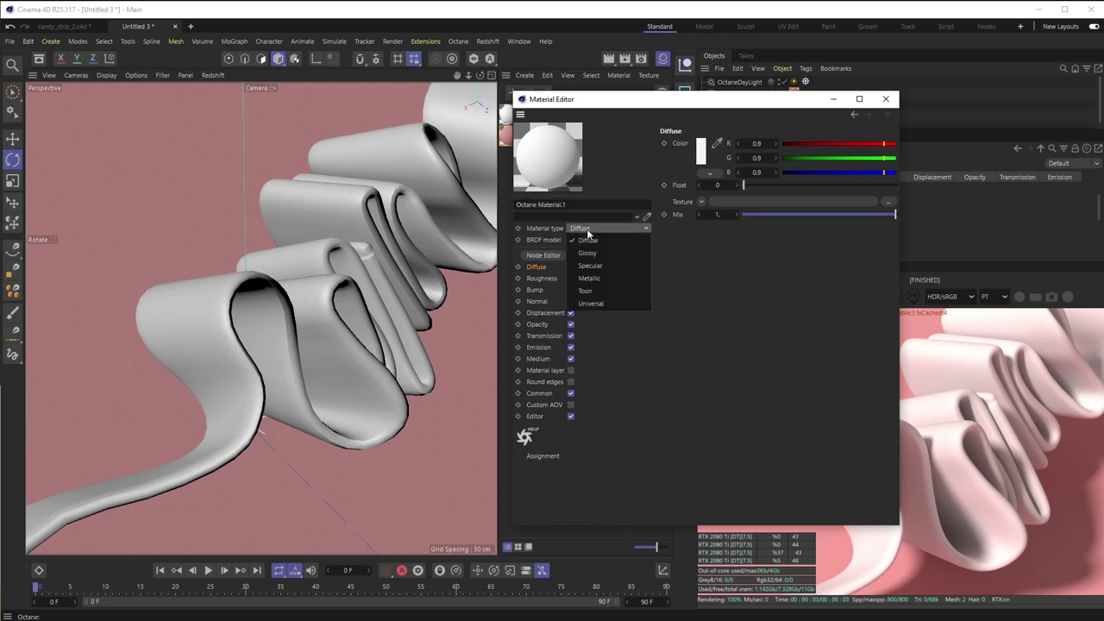
click(603, 262)
drag(615, 106, 243, 149)
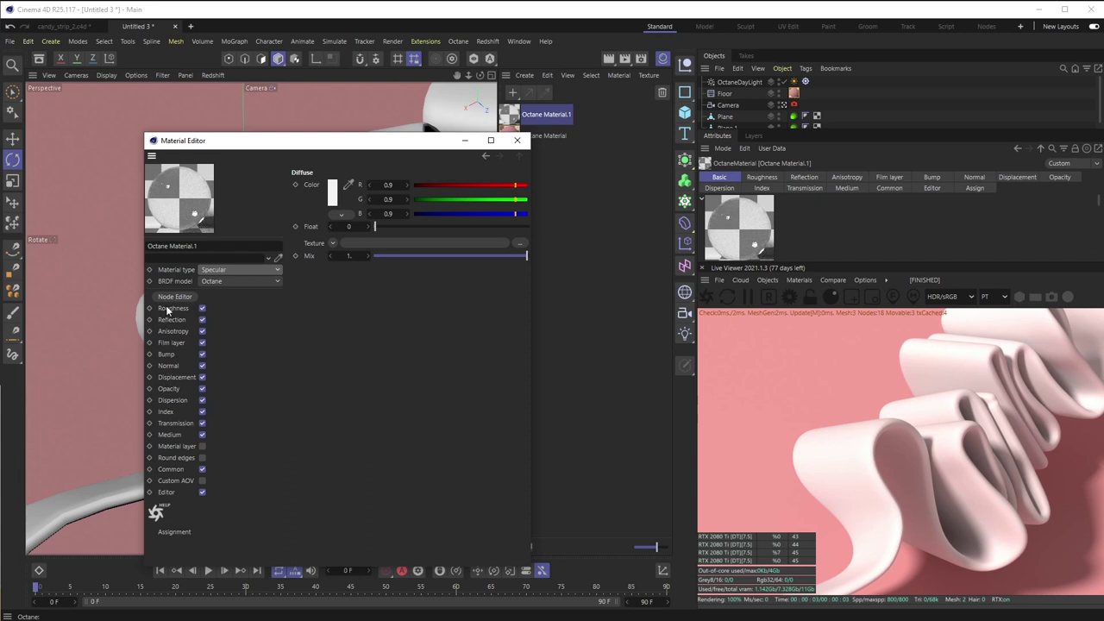
Set the specular material's transmission color to R 0.938389, G and B 0.37209, apply it to Plane and Plane.1 and restart the live render
click(176, 423)
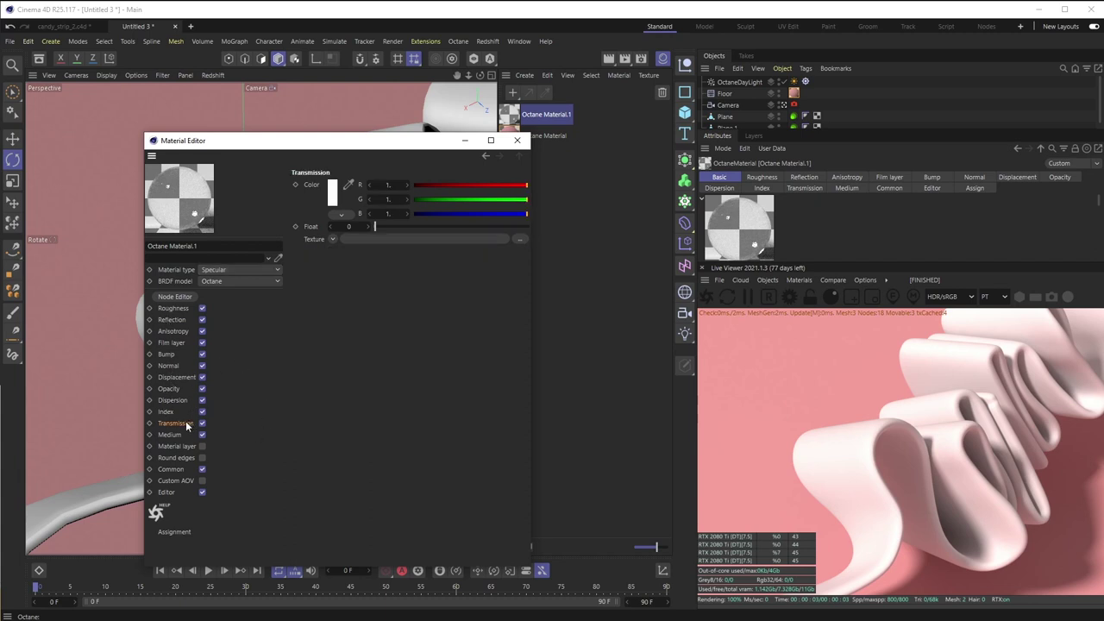
click(333, 197)
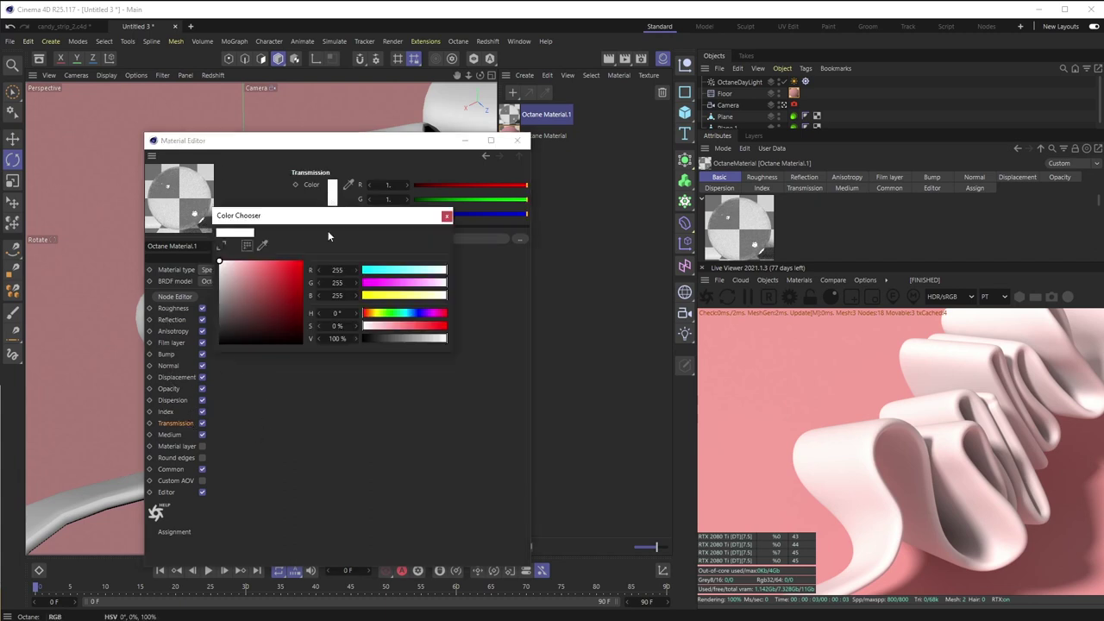
click(247, 265)
drag(246, 265, 247, 263)
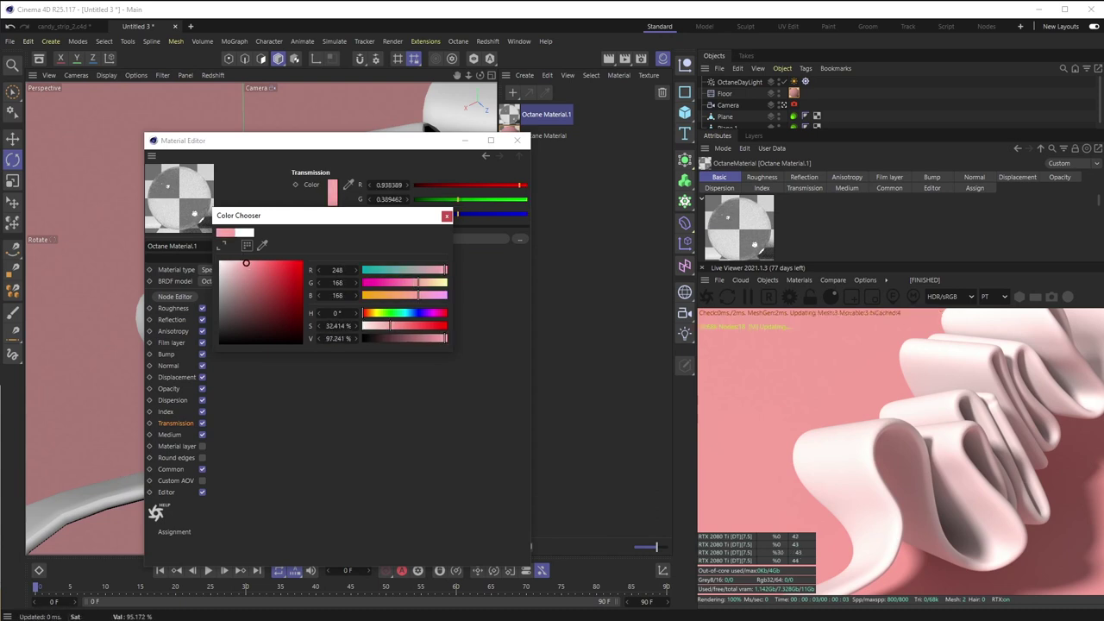
click(458, 219)
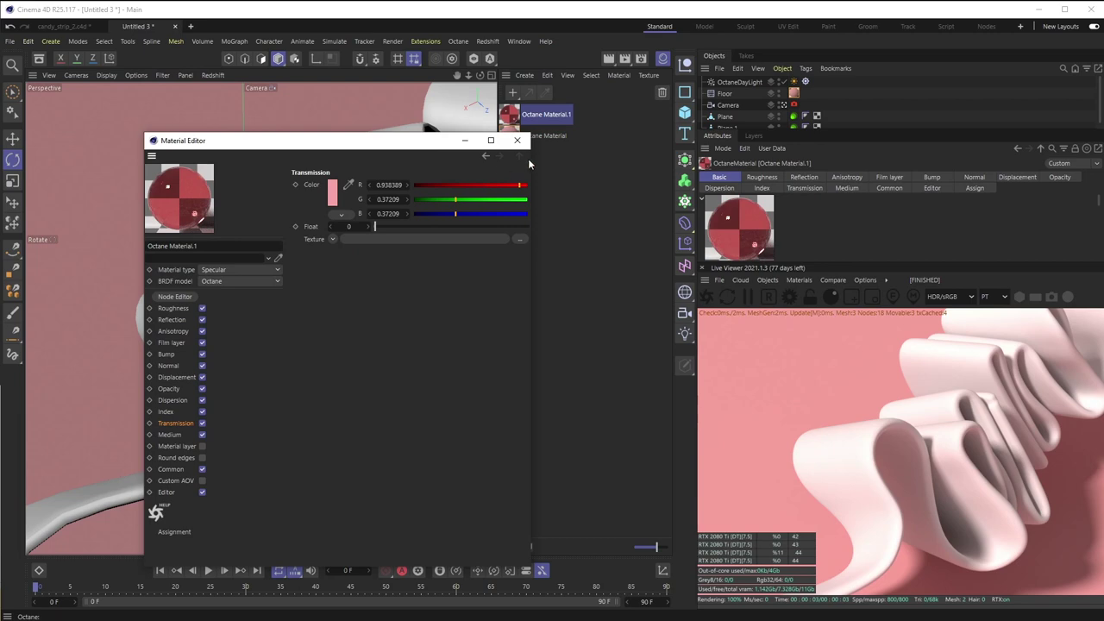
click(519, 141)
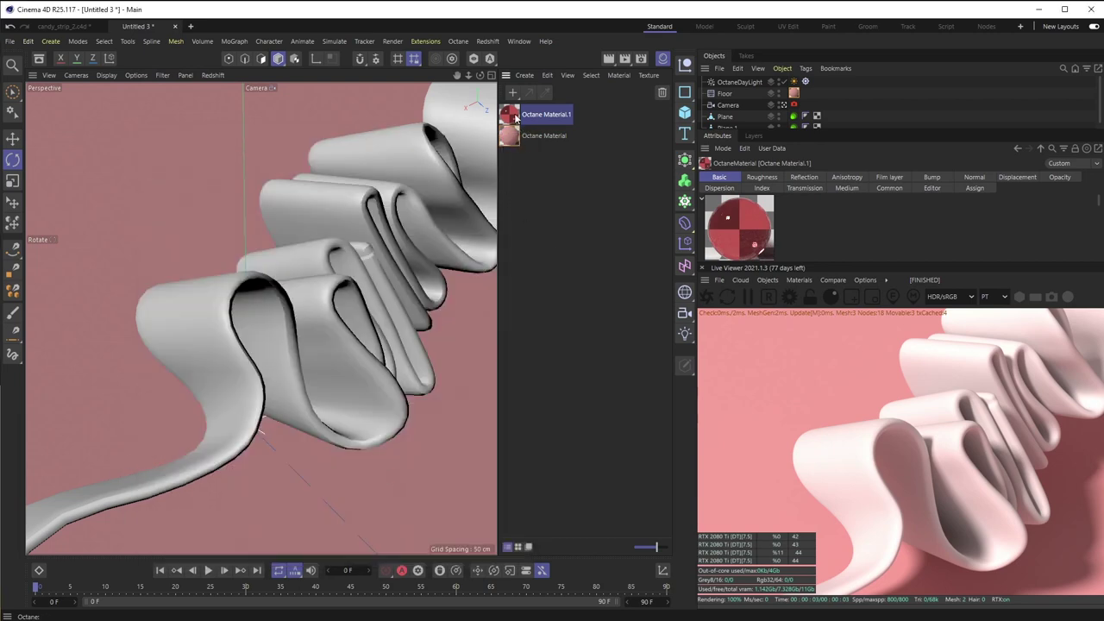
drag(776, 111, 826, 123)
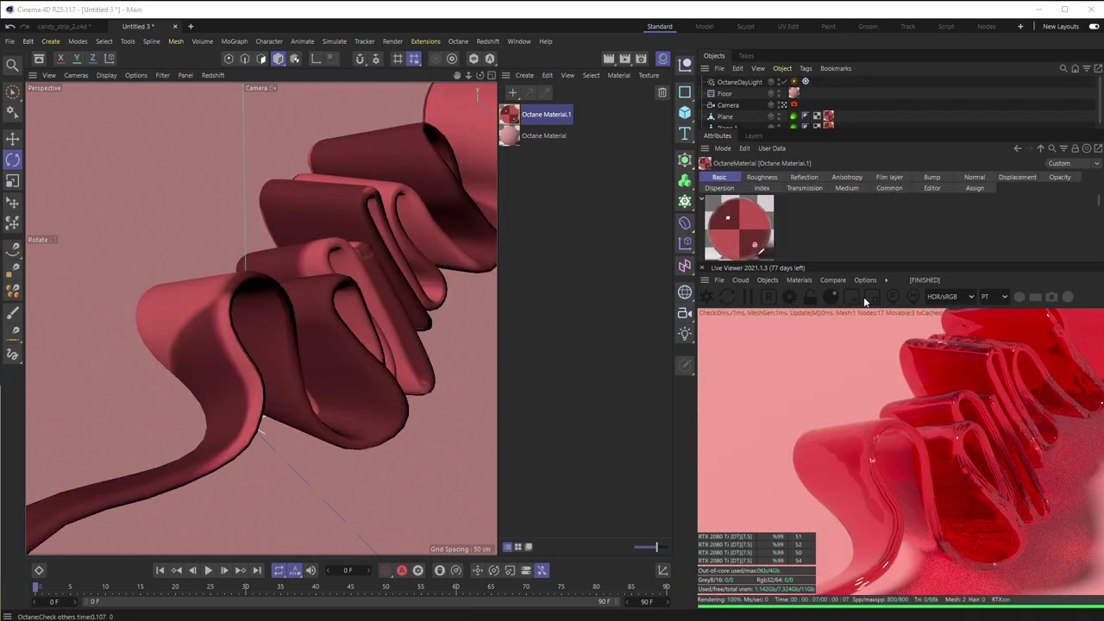
click(709, 300)
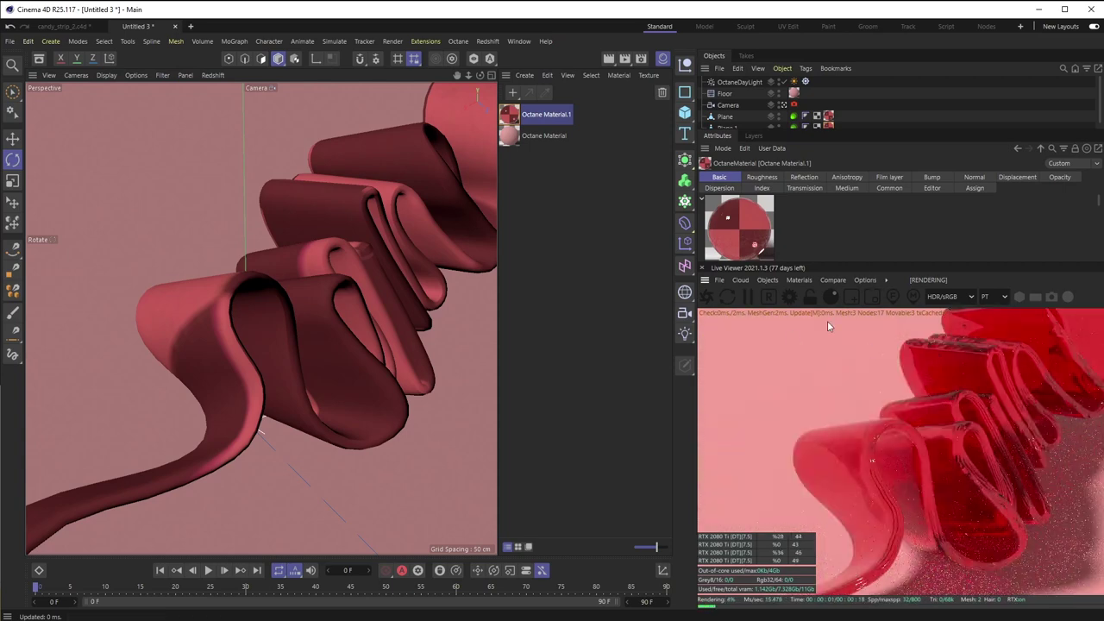
Add a Scattering medium to the specular ribbon material and open its shader settings
double_click(518, 117)
drag(673, 102, 429, 110)
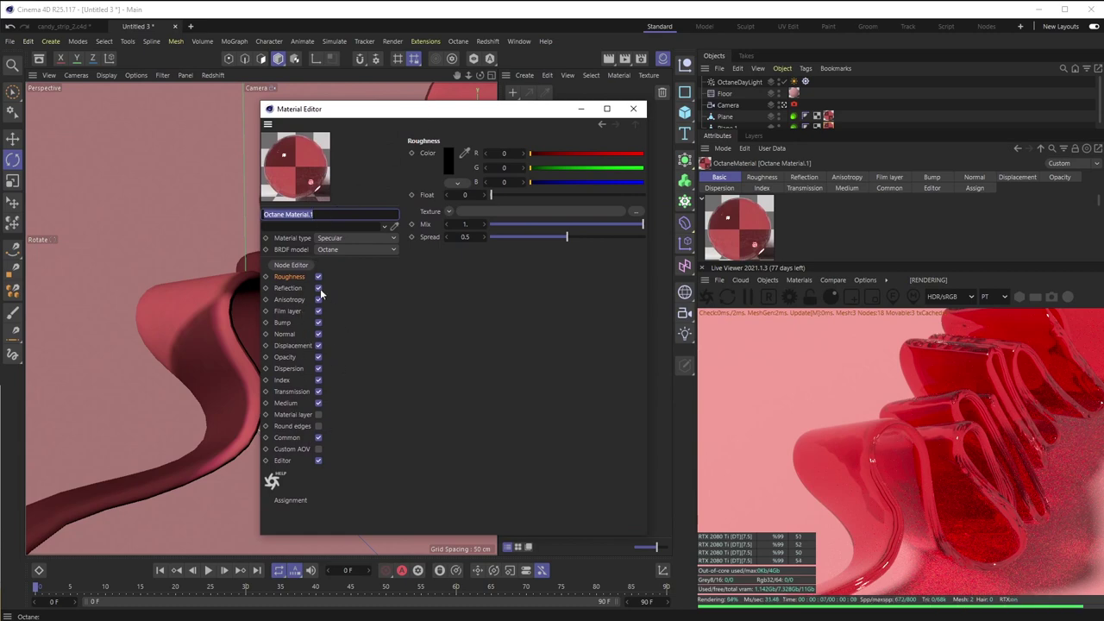
click(293, 403)
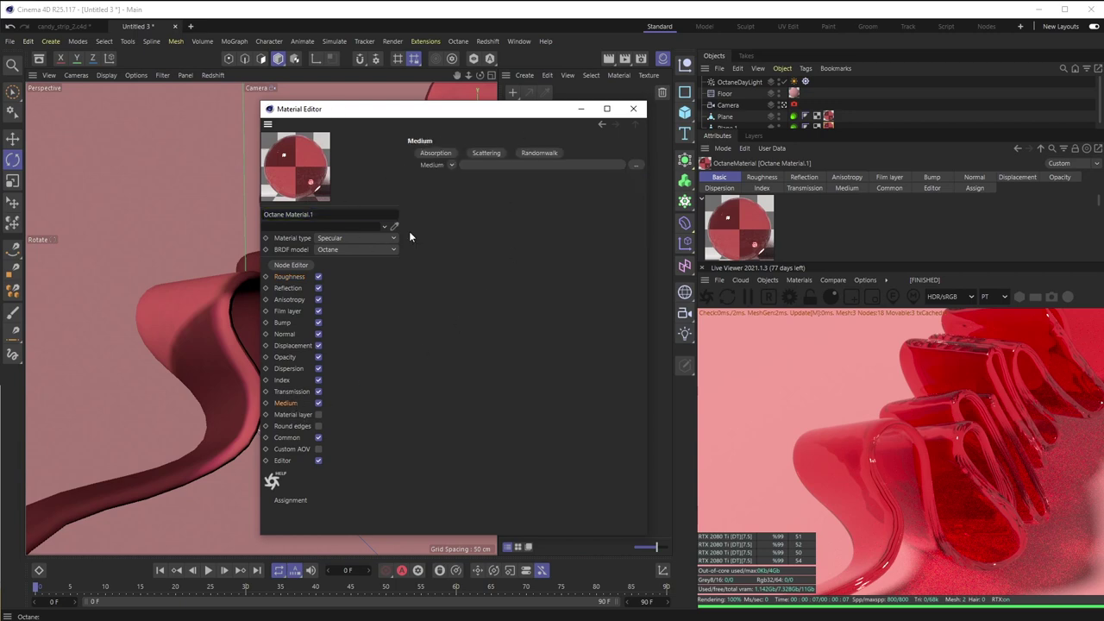
click(488, 154)
click(444, 190)
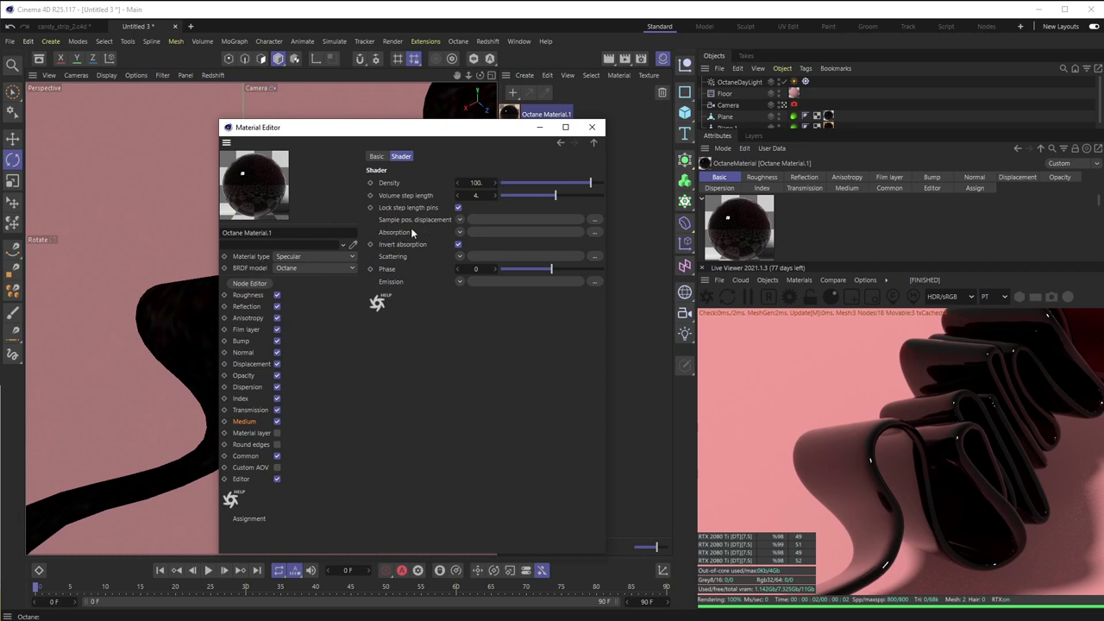
Assign an RgbSpectrum texture to the scattering medium's absorption and copy it to its scattering channel
click(459, 233)
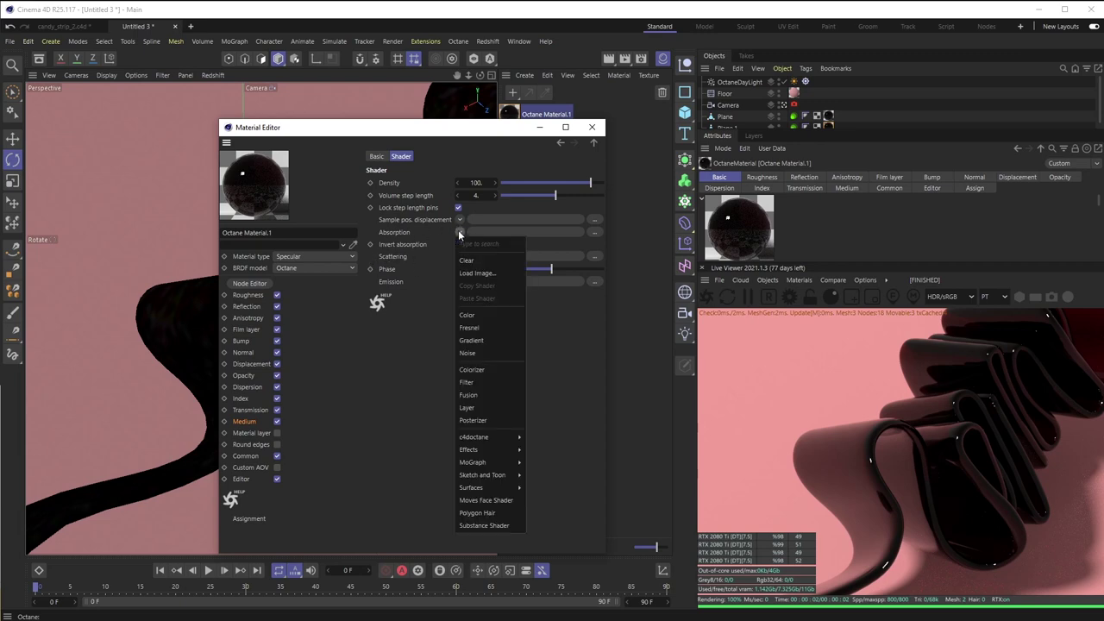
click(395, 233)
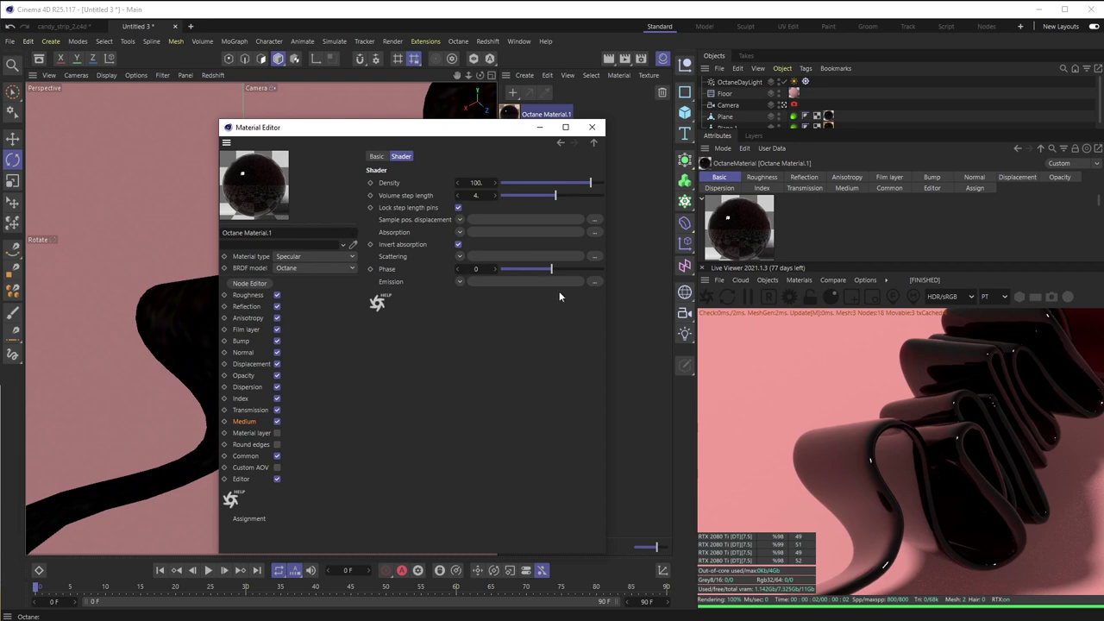
click(460, 232)
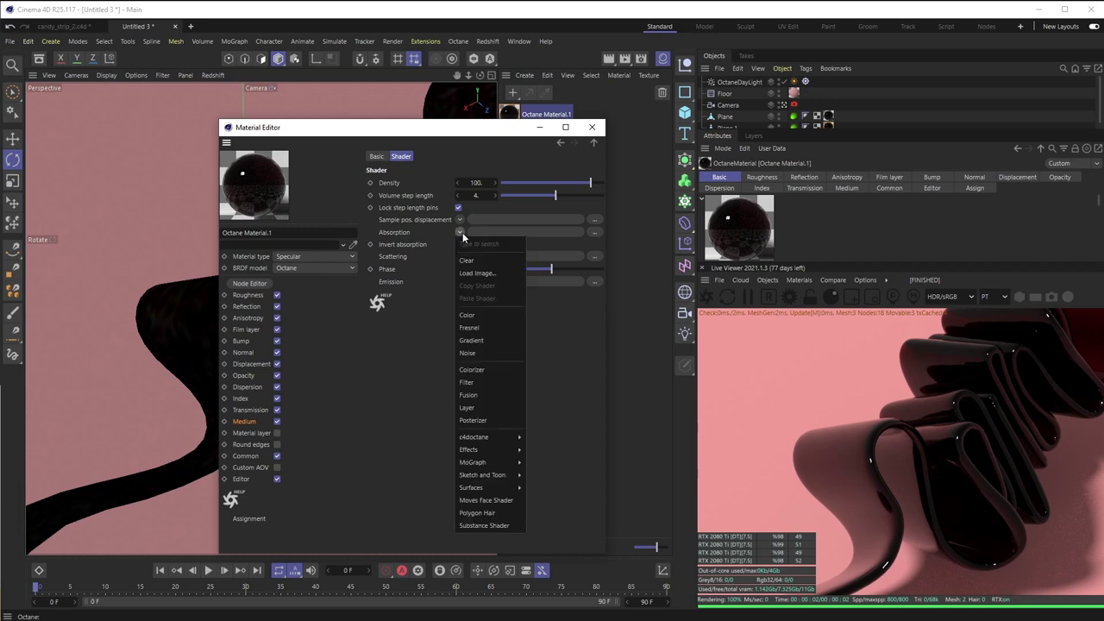
mouse_move(474, 438)
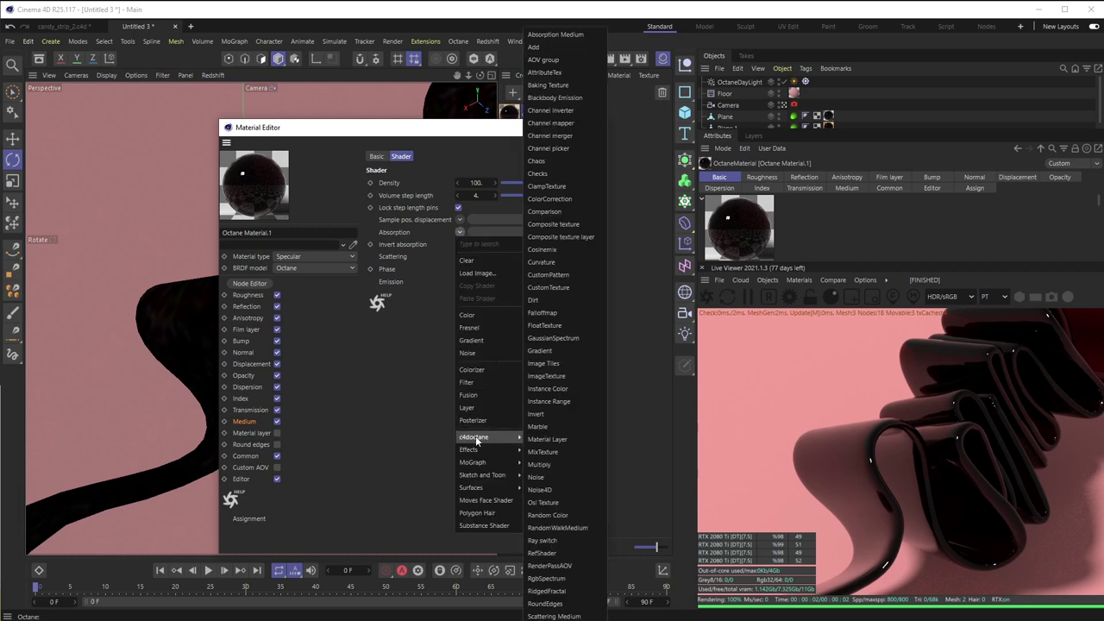
click(560, 586)
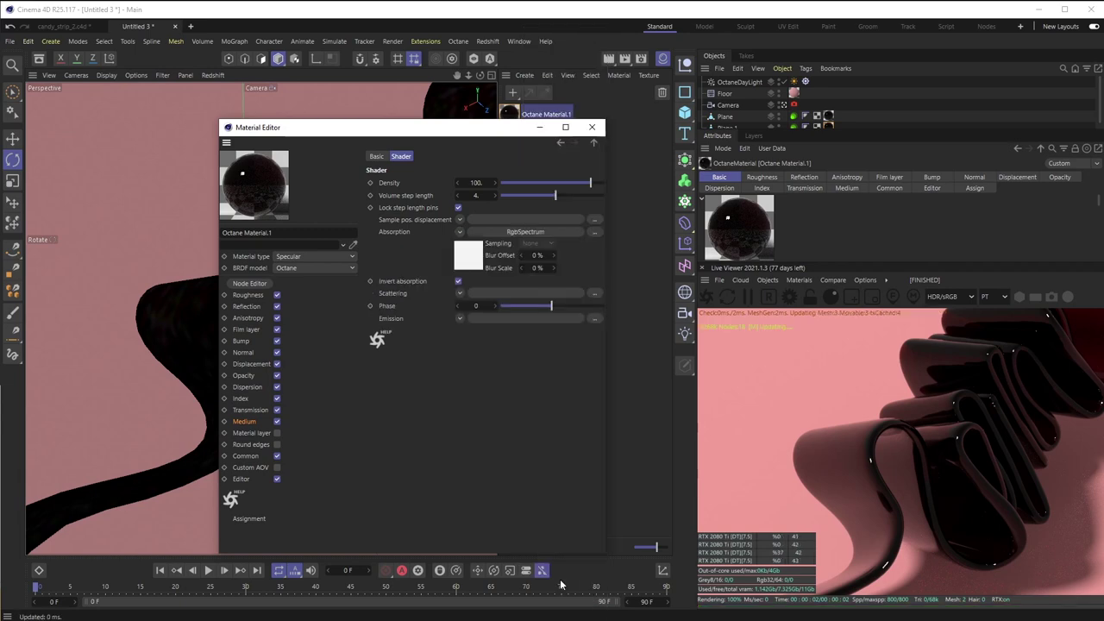
right_click(398, 232)
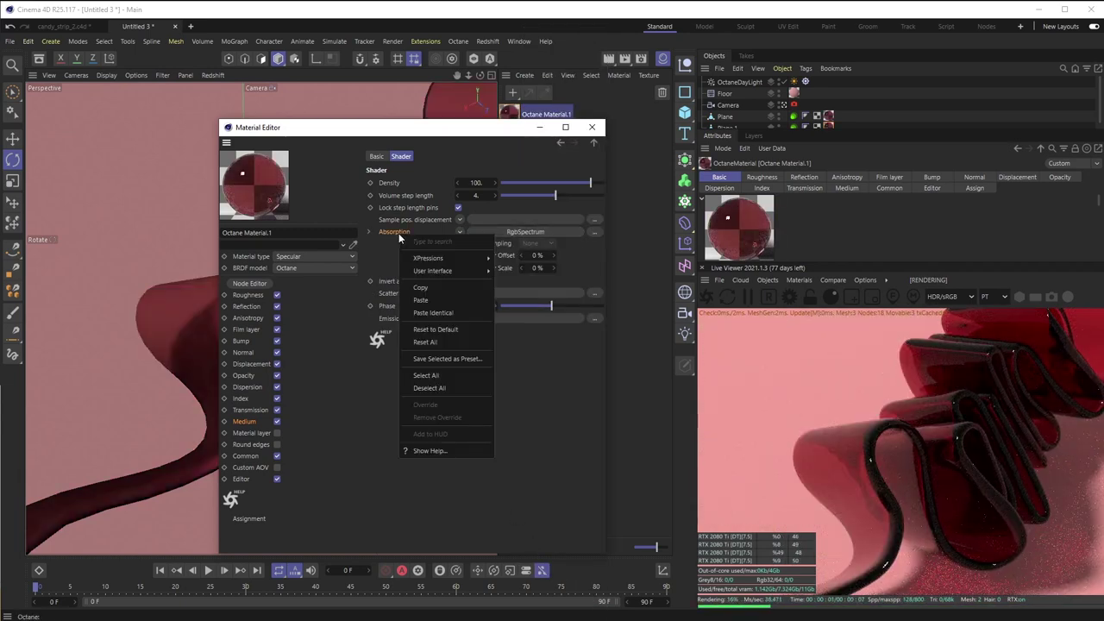
click(432, 288)
right_click(397, 297)
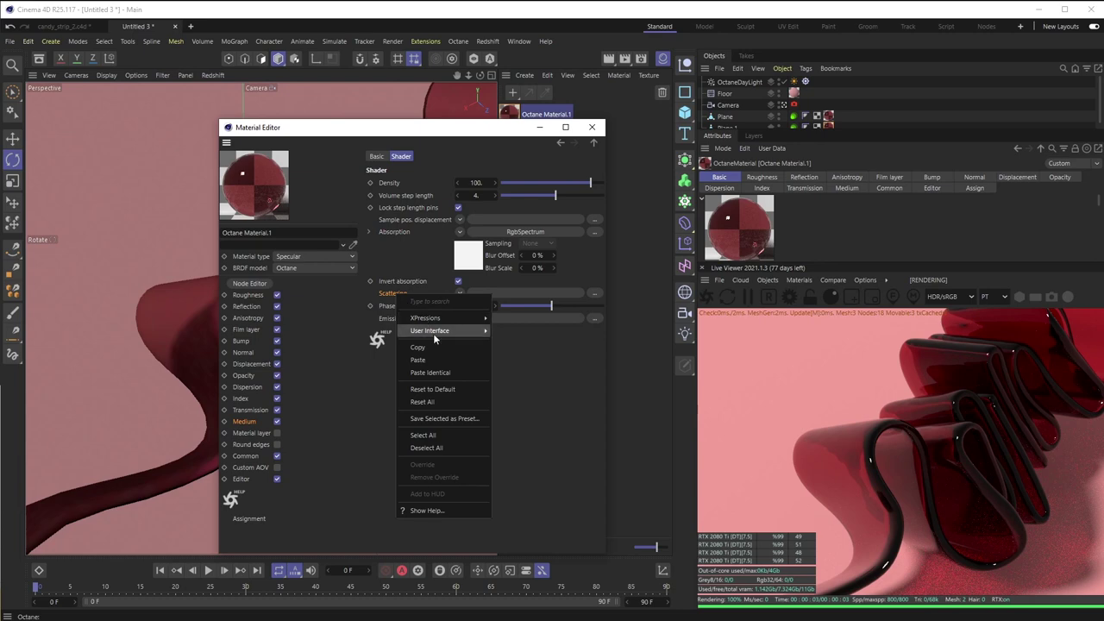
click(432, 360)
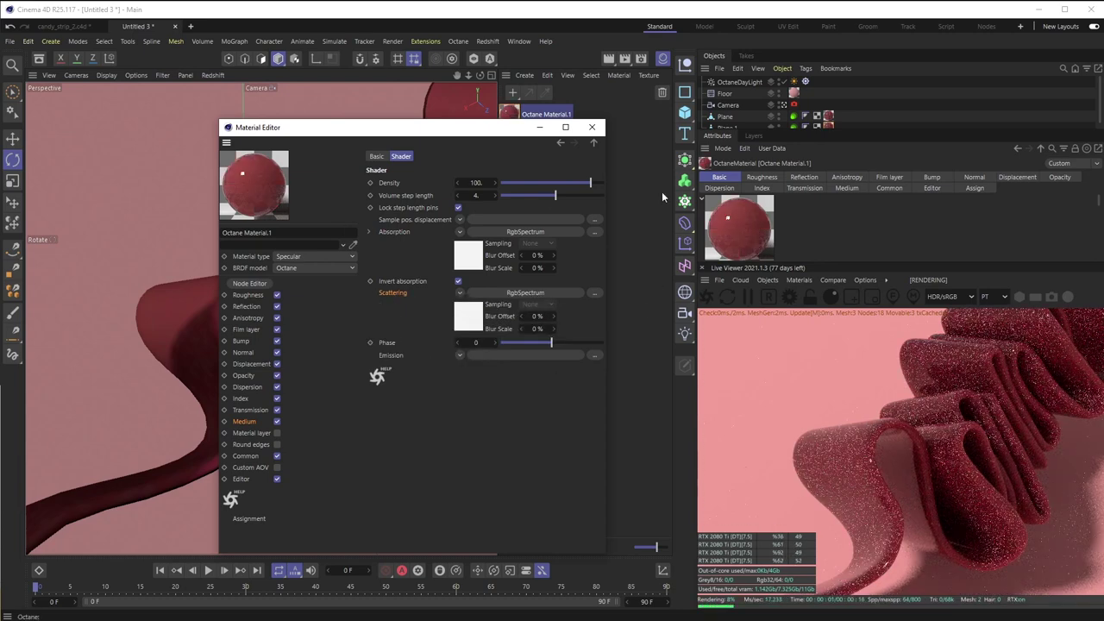
Set the absorption RgbSpectrum color to pure blue, R 0, G 0, B 1, and return to the scattering medium's settings
click(512, 232)
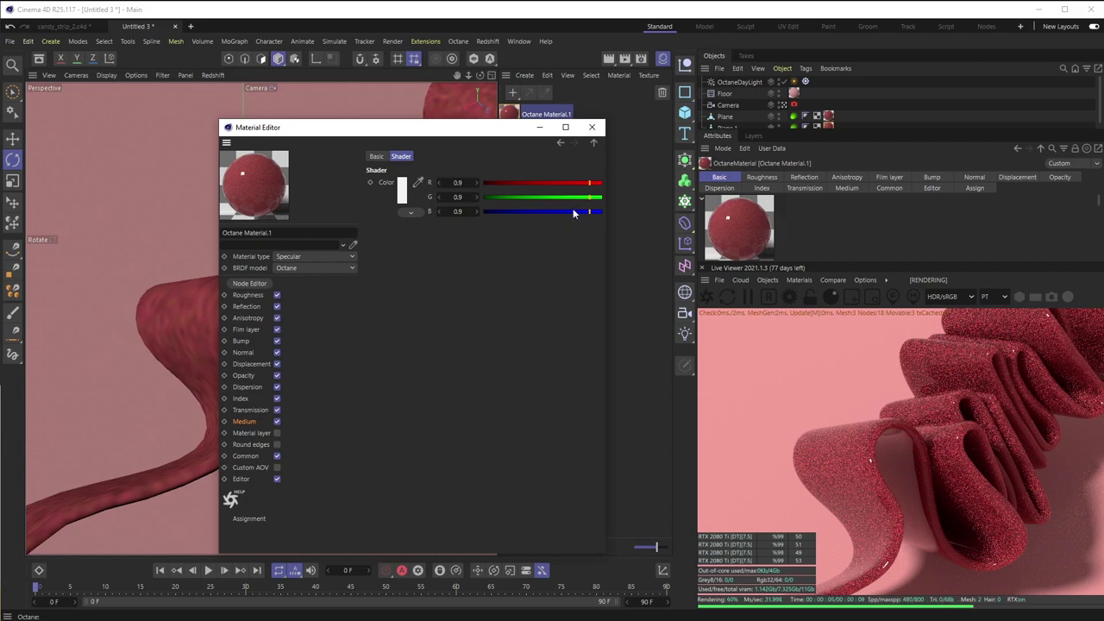
drag(567, 185, 479, 199)
click(593, 143)
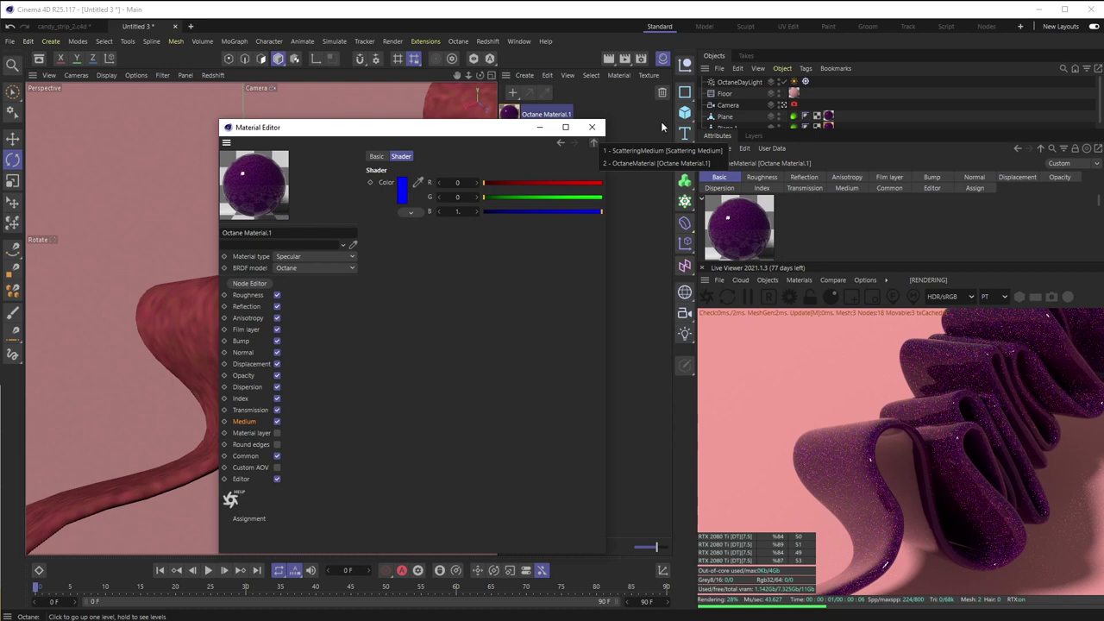
click(663, 150)
Copy the blue absorption texture to the scattering channel and lower the medium's density to about 3.4
right_click(390, 229)
click(407, 294)
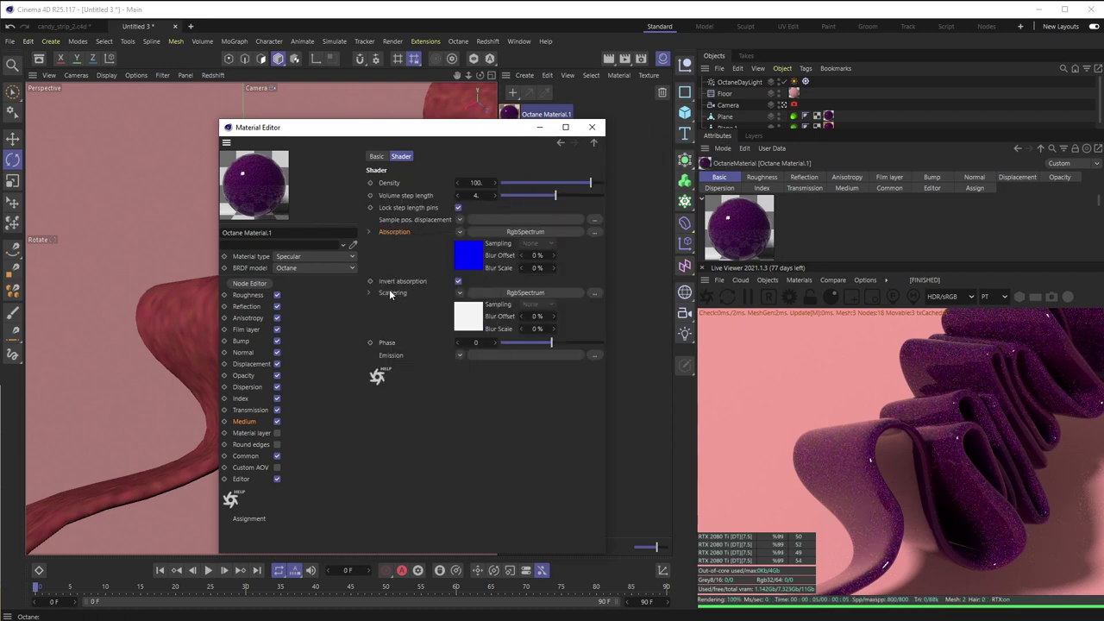
right_click(389, 293)
click(406, 357)
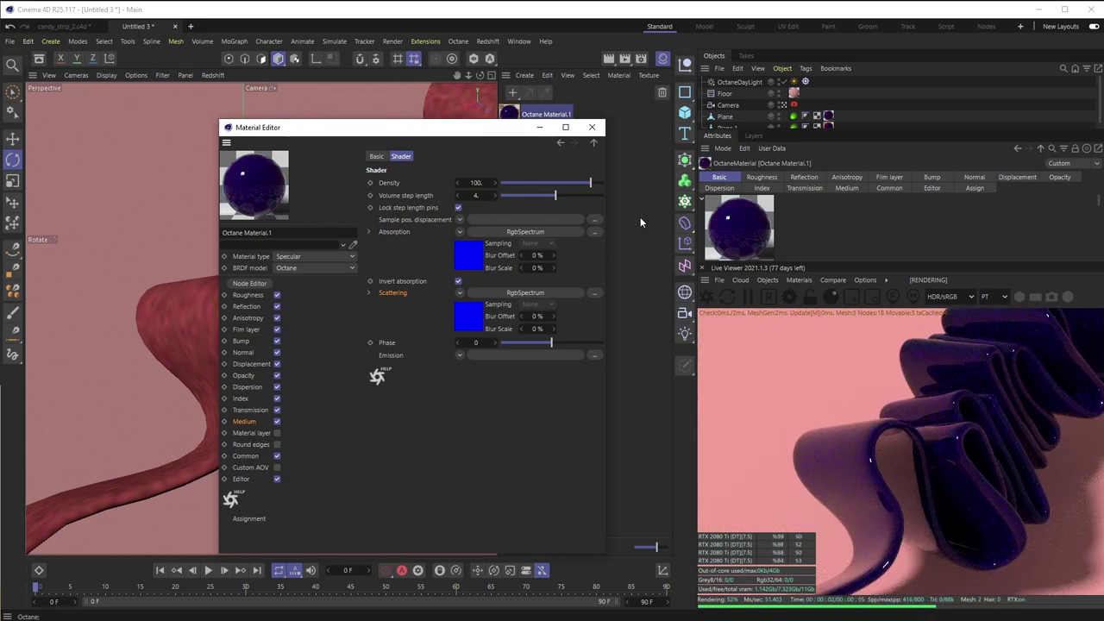
click(561, 182)
mouse_move(561, 181)
mouse_down()
mouse_move(542, 183)
mouse_move(568, 192)
mouse_up()
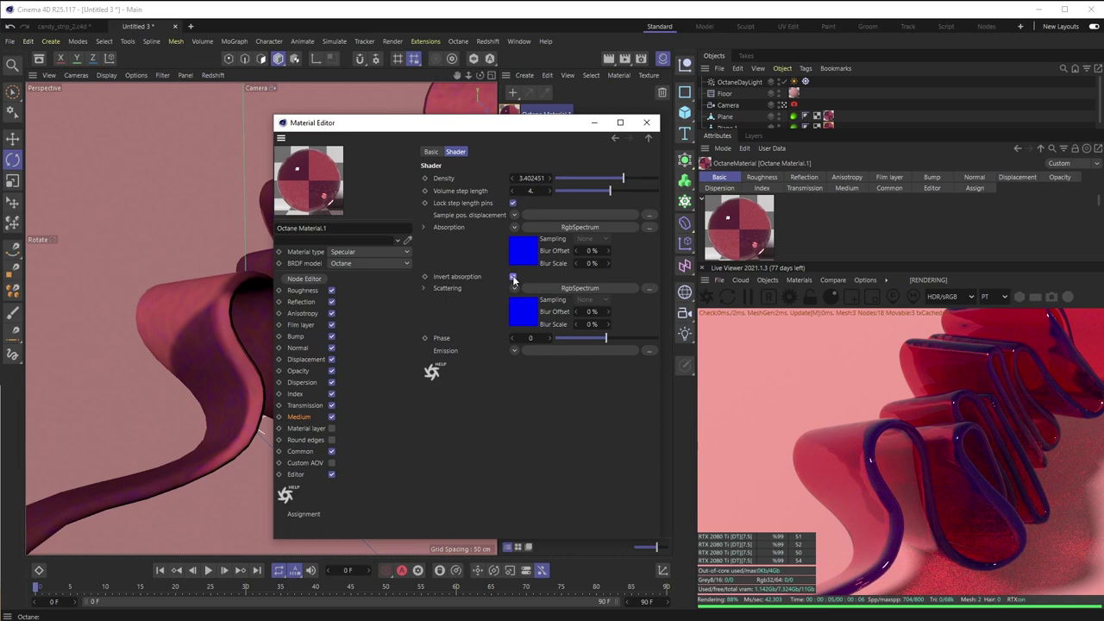
Turn off Invert absorption on the scattering medium and consult the complementary color wheel image in the browser
click(513, 277)
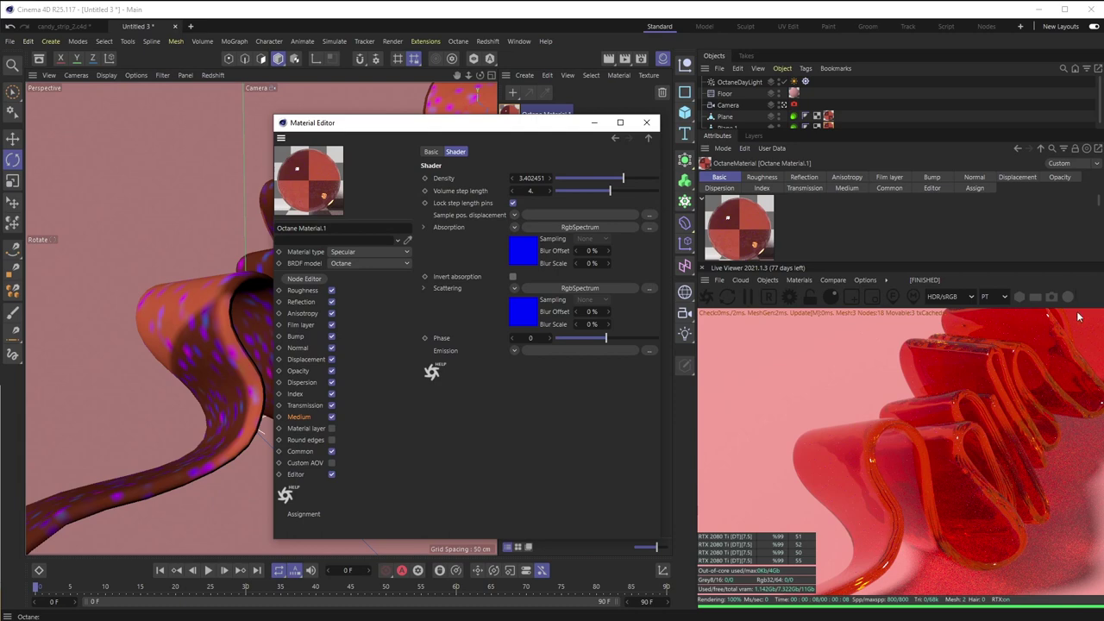
drag(481, 620, 537, 15)
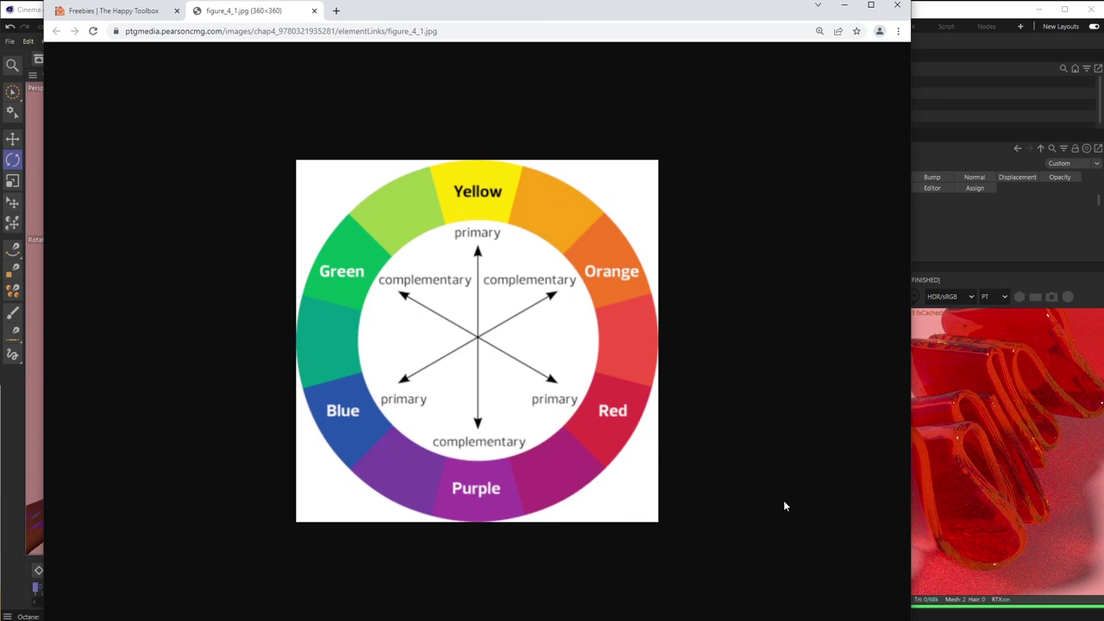
drag(432, 6, 486, 382)
drag(557, 397, 503, 59)
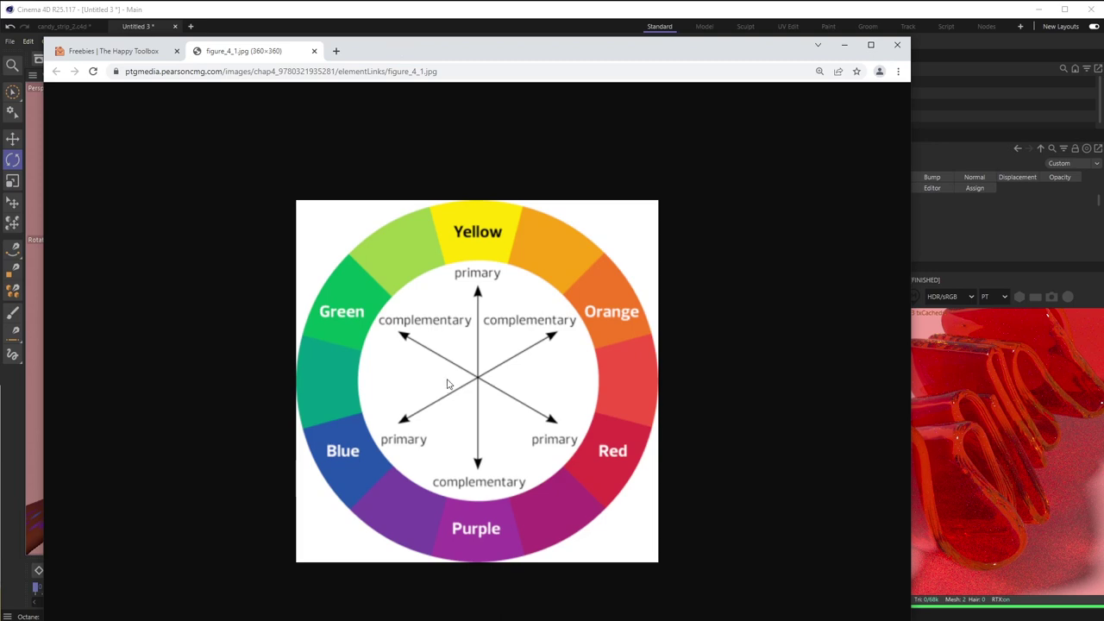
drag(438, 52, 439, 620)
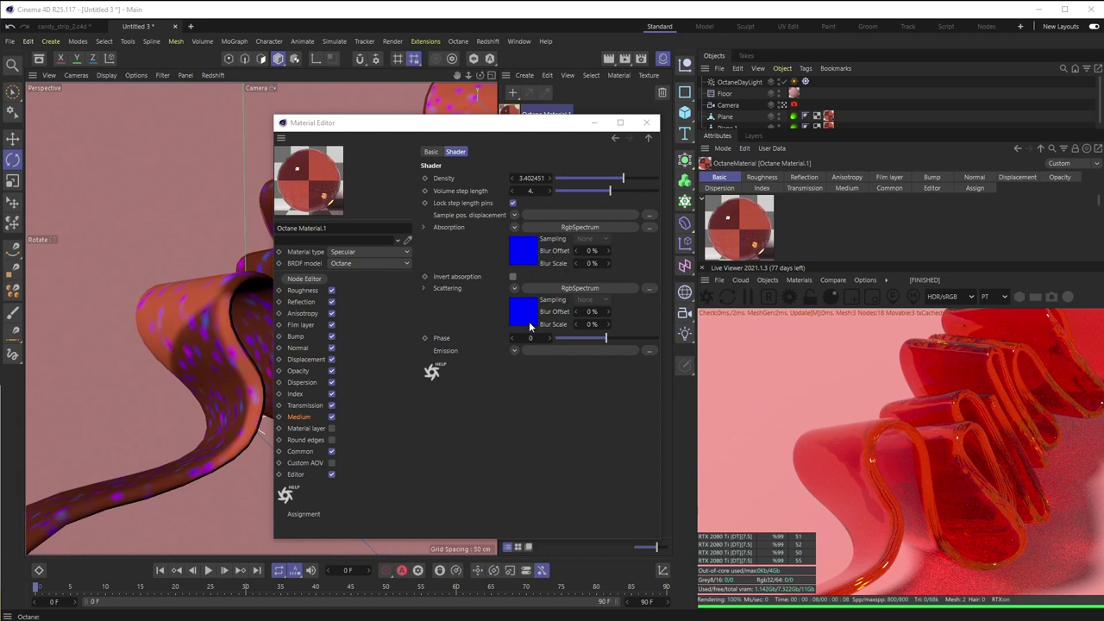
Using the color wheel as reference, set the absorption color to a muted dark green, R 53, G 105, B 28, and return to the medium's settings
click(528, 251)
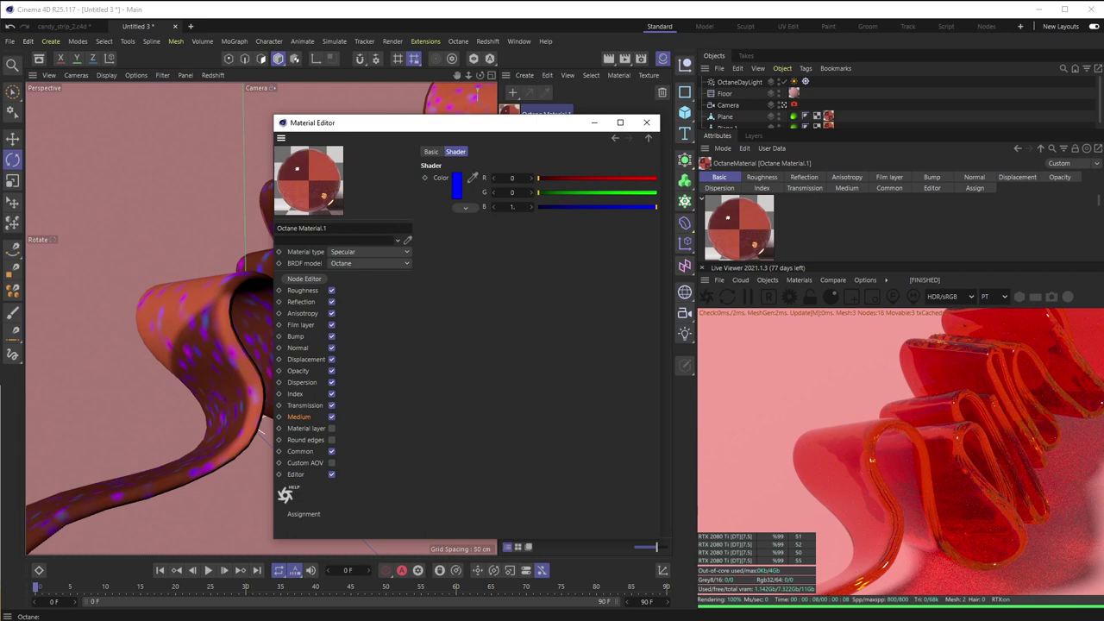
drag(510, 620, 498, 80)
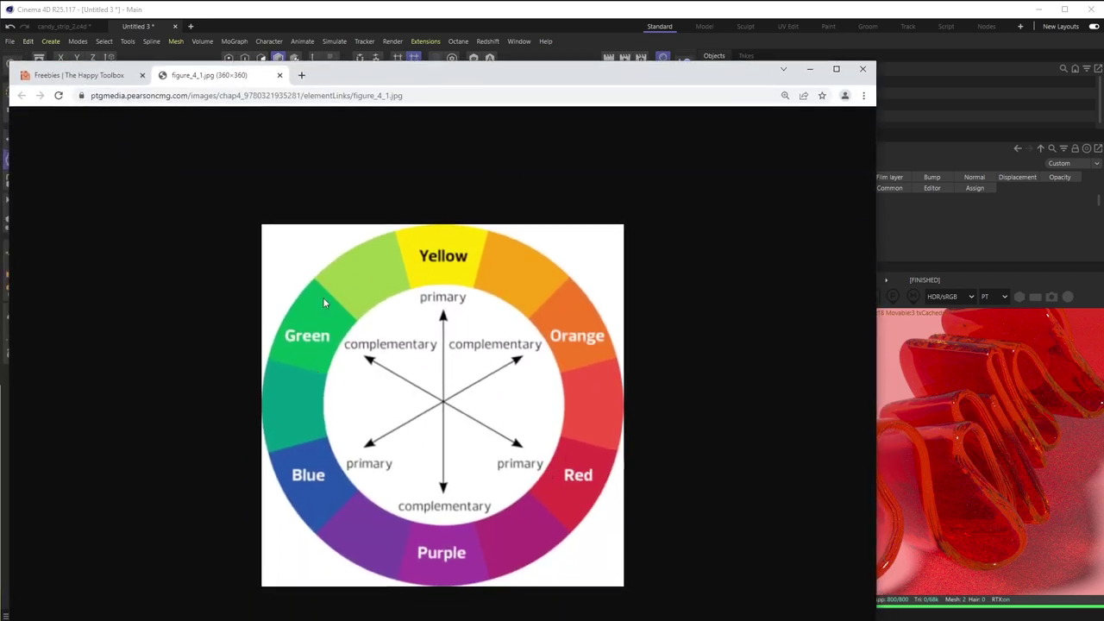
drag(349, 74, 414, 620)
click(455, 190)
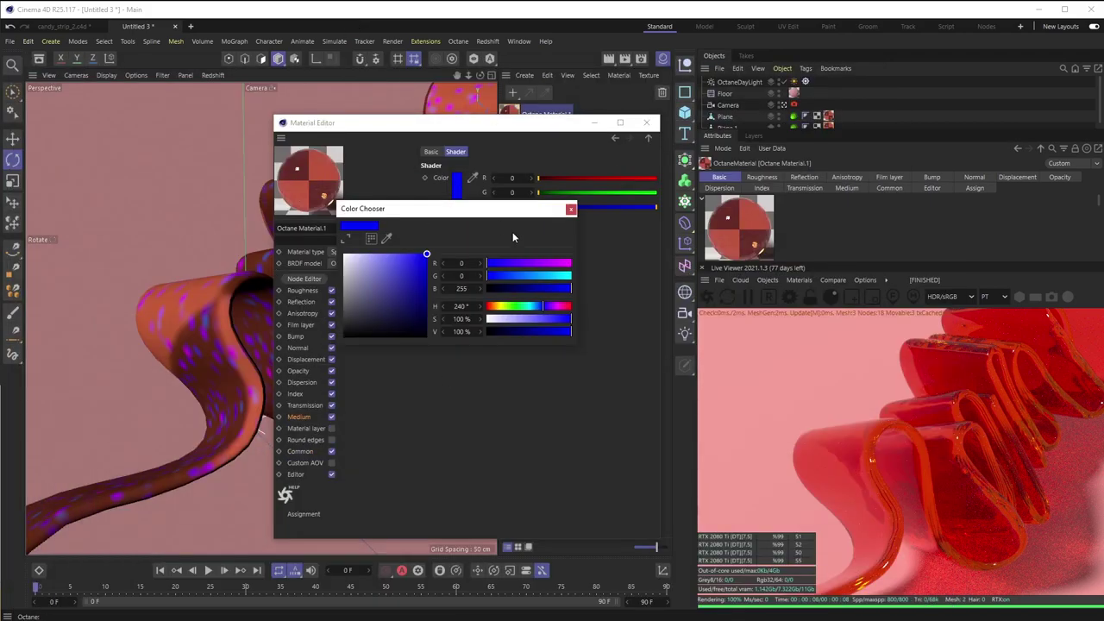
drag(517, 311, 512, 311)
drag(543, 275, 524, 258)
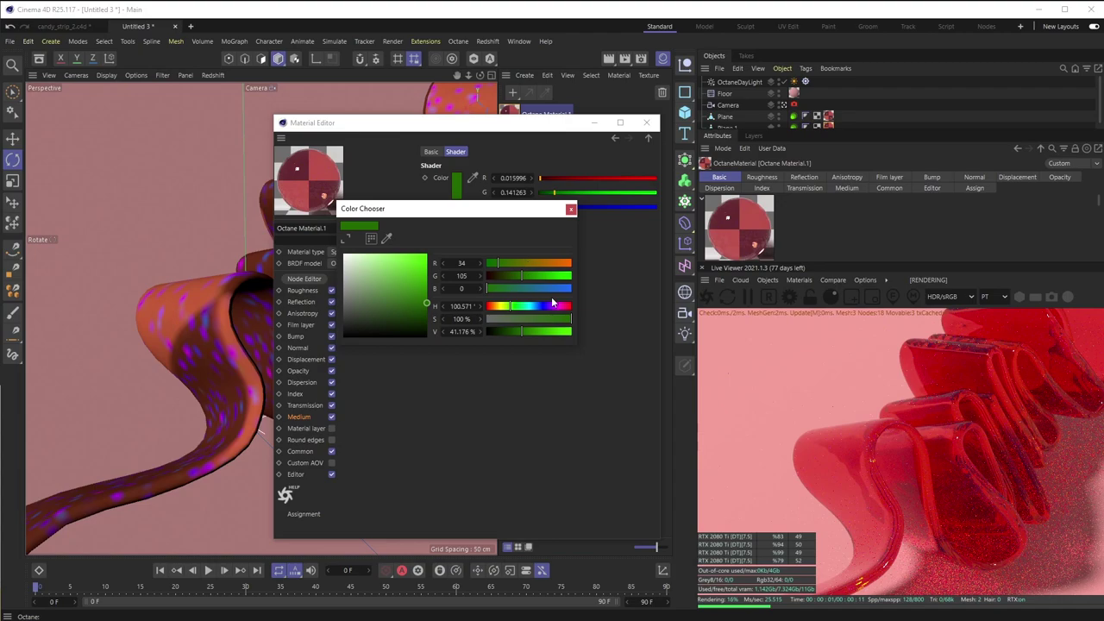
mouse_move(555, 318)
mouse_down()
mouse_move(530, 318)
mouse_move(554, 320)
mouse_up()
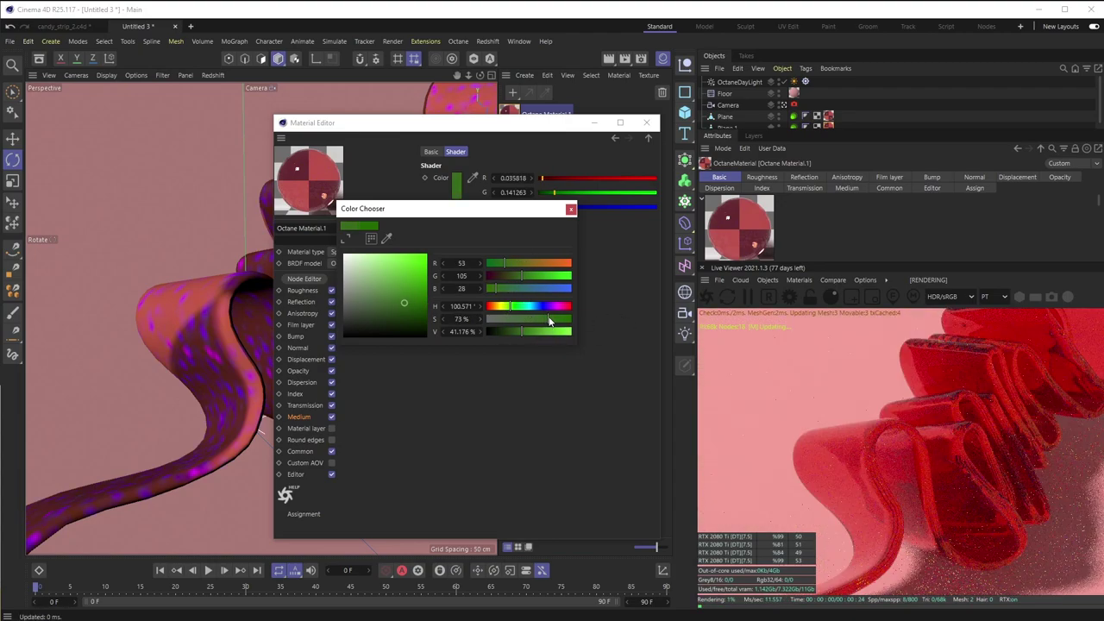
click(570, 209)
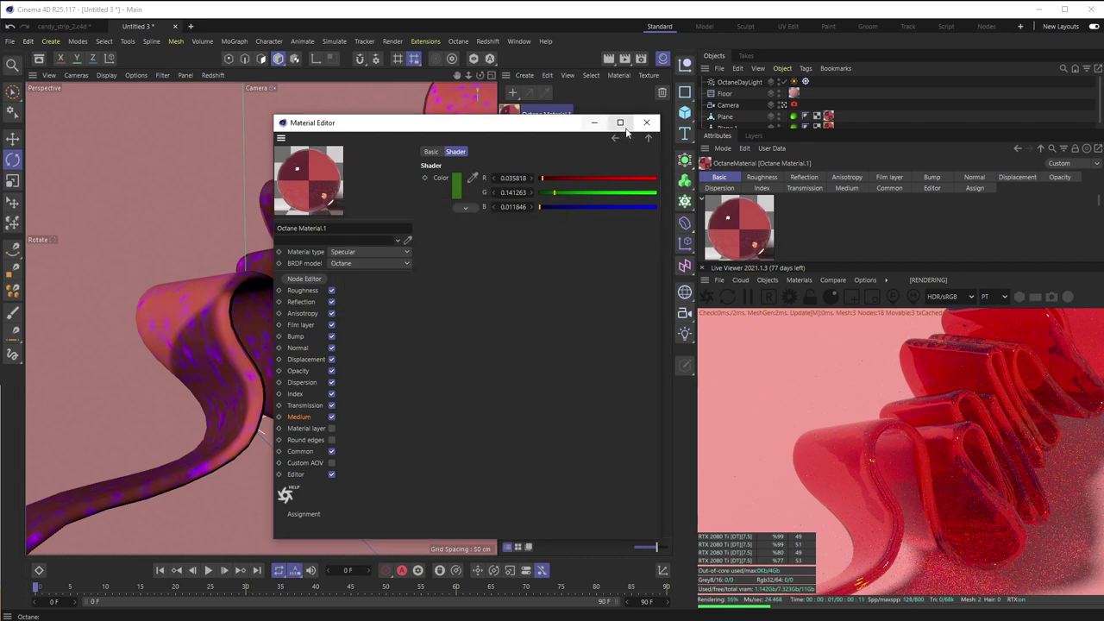
click(648, 141)
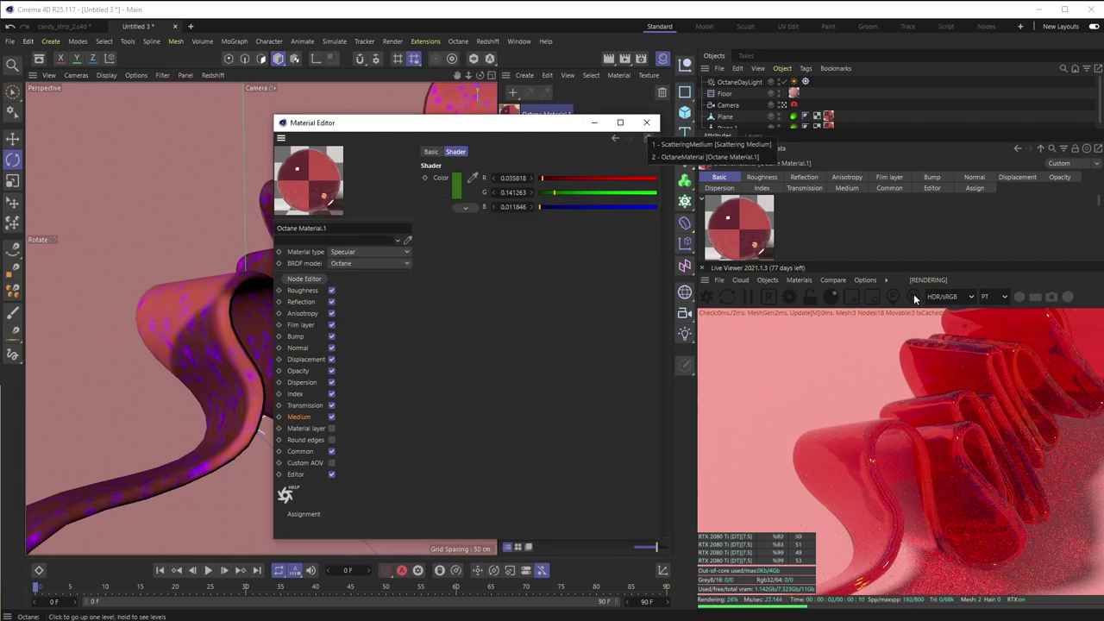
click(655, 144)
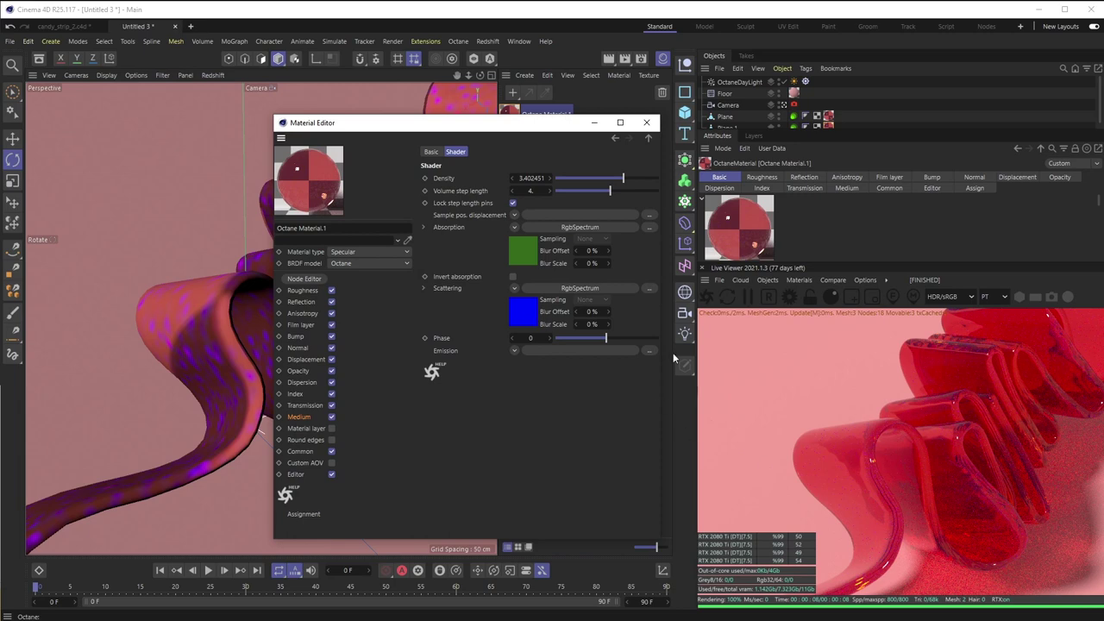
Set the scattering texture's color to a muted dark red, R 143, G 27, B 27
click(527, 316)
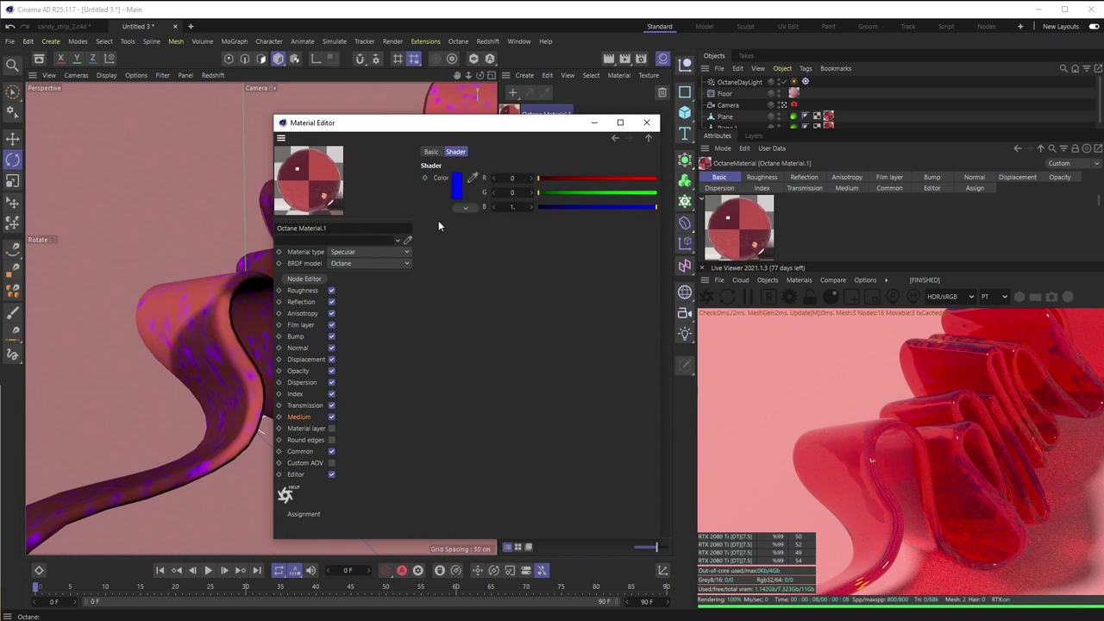
drag(541, 179, 656, 180)
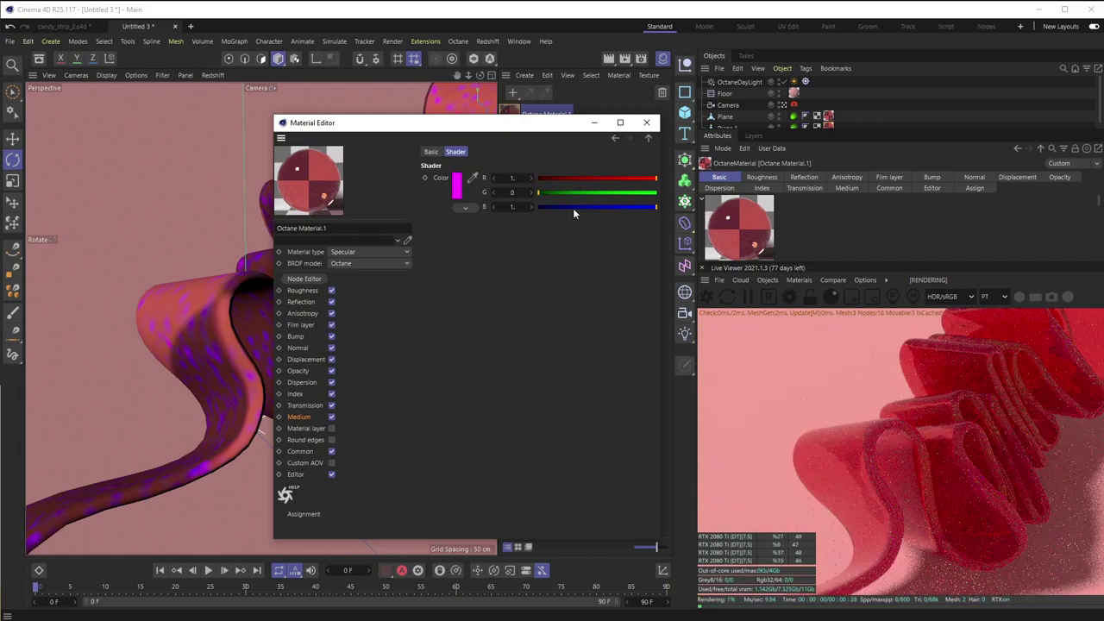
click(436, 152)
click(455, 152)
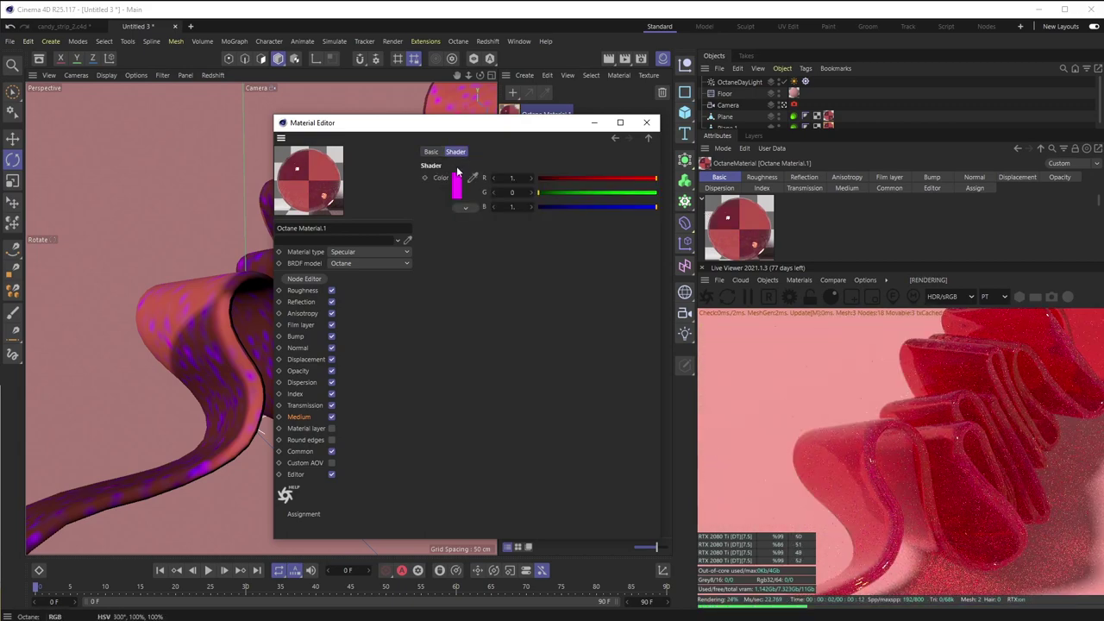
click(457, 181)
drag(505, 288, 491, 288)
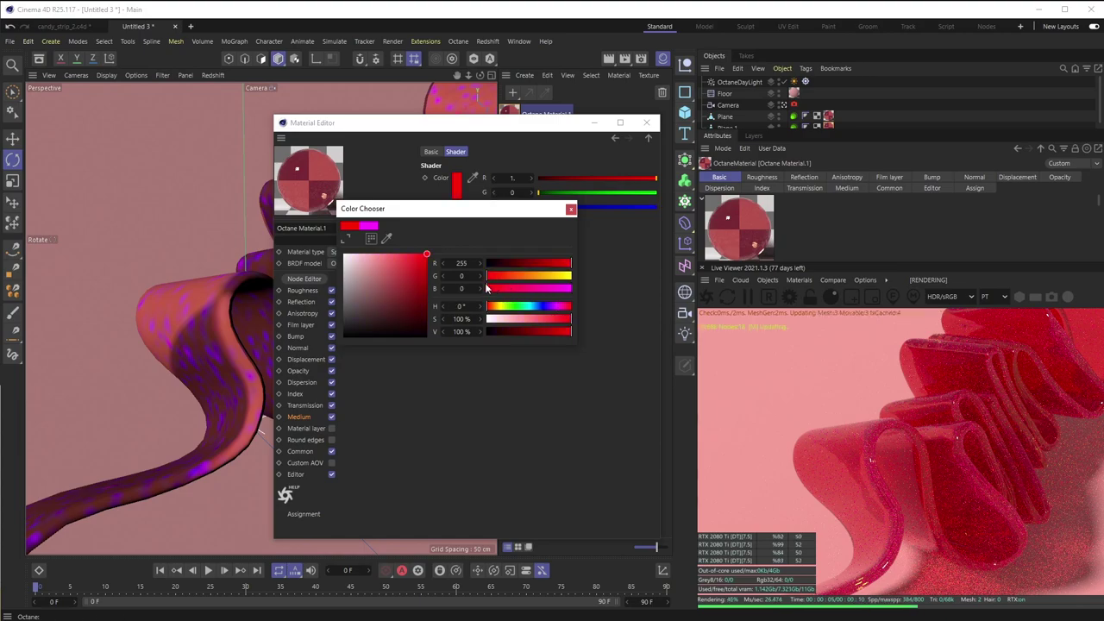
drag(541, 263, 531, 263)
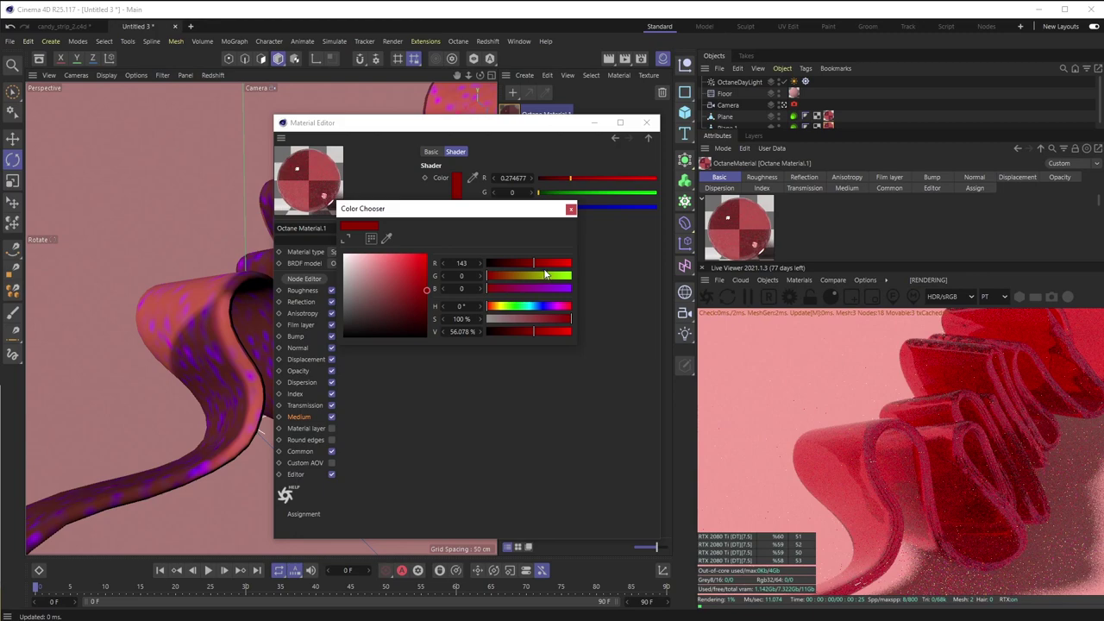
drag(568, 320, 556, 317)
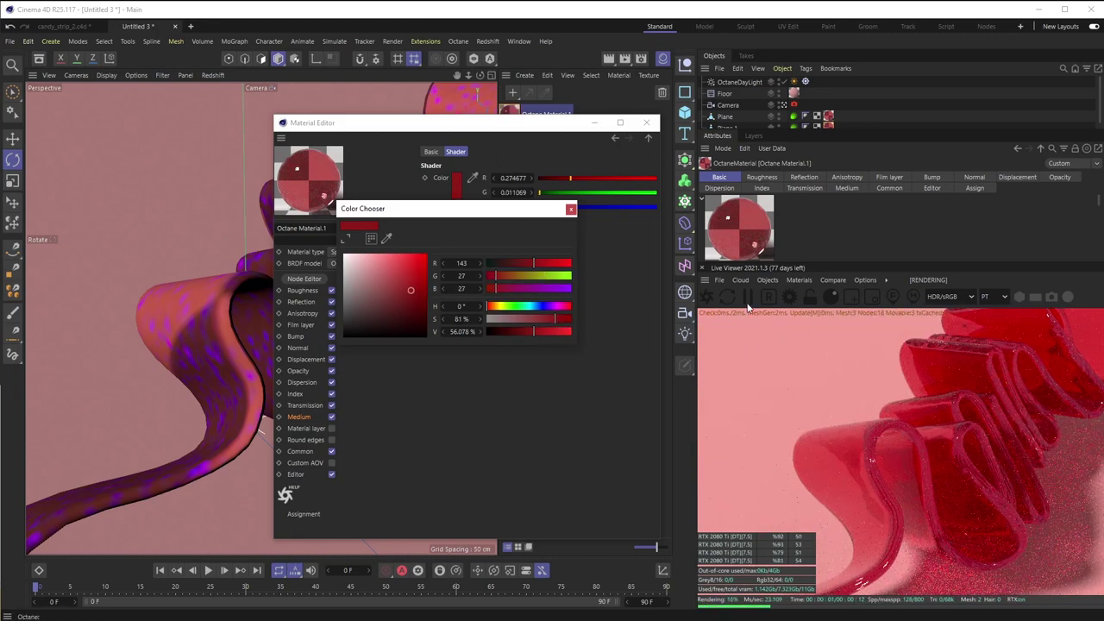
click(570, 209)
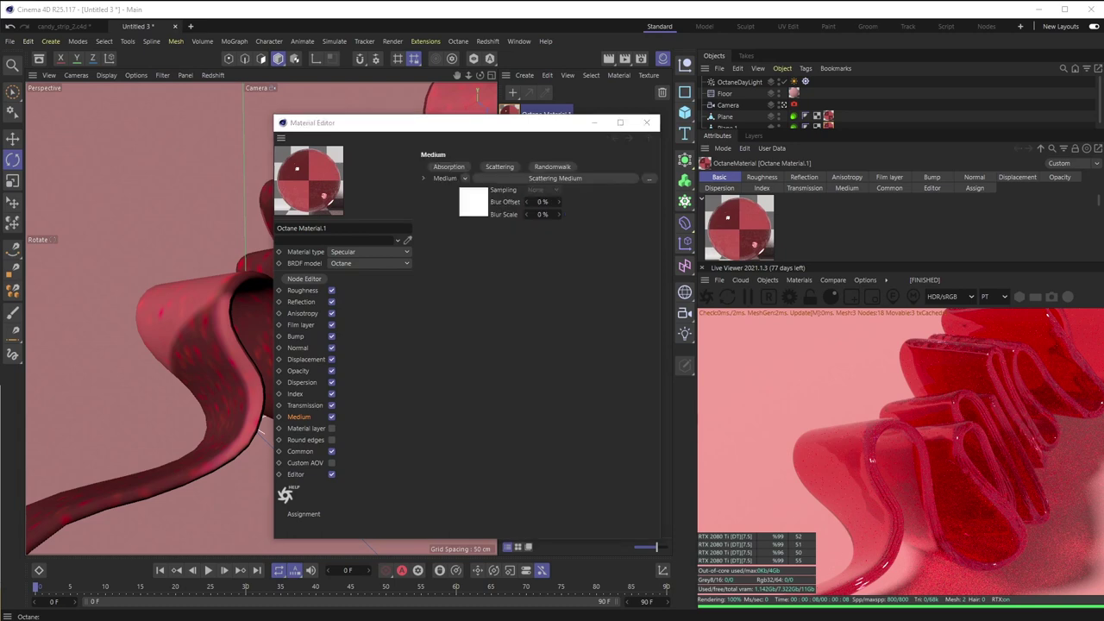
Raise the ribbon material's roughness float value to about 0.26
click(303, 290)
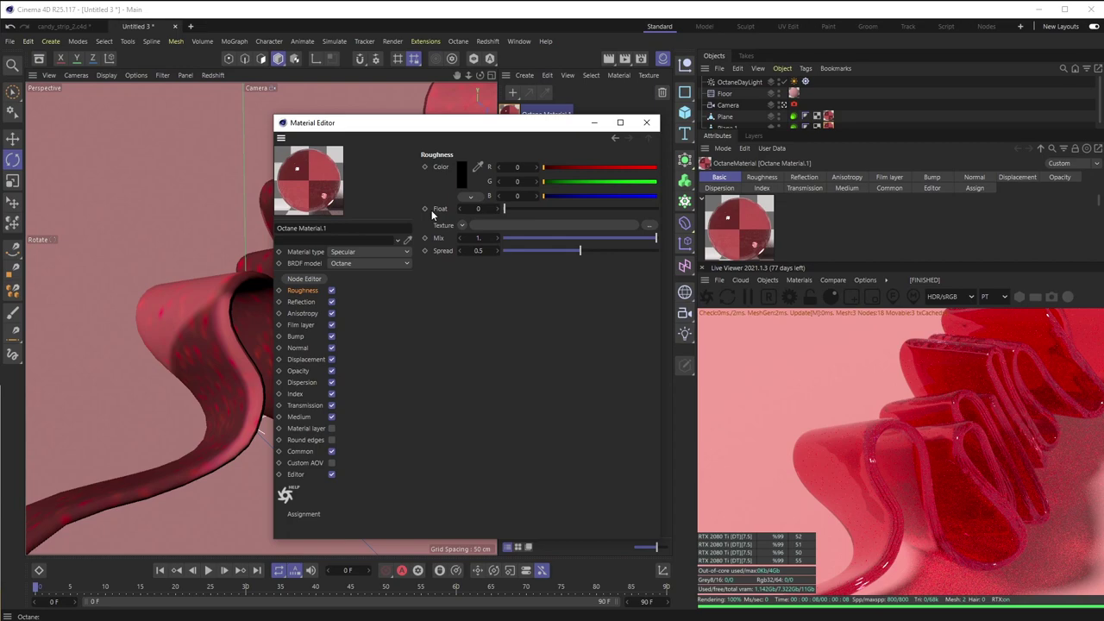
drag(507, 208, 529, 208)
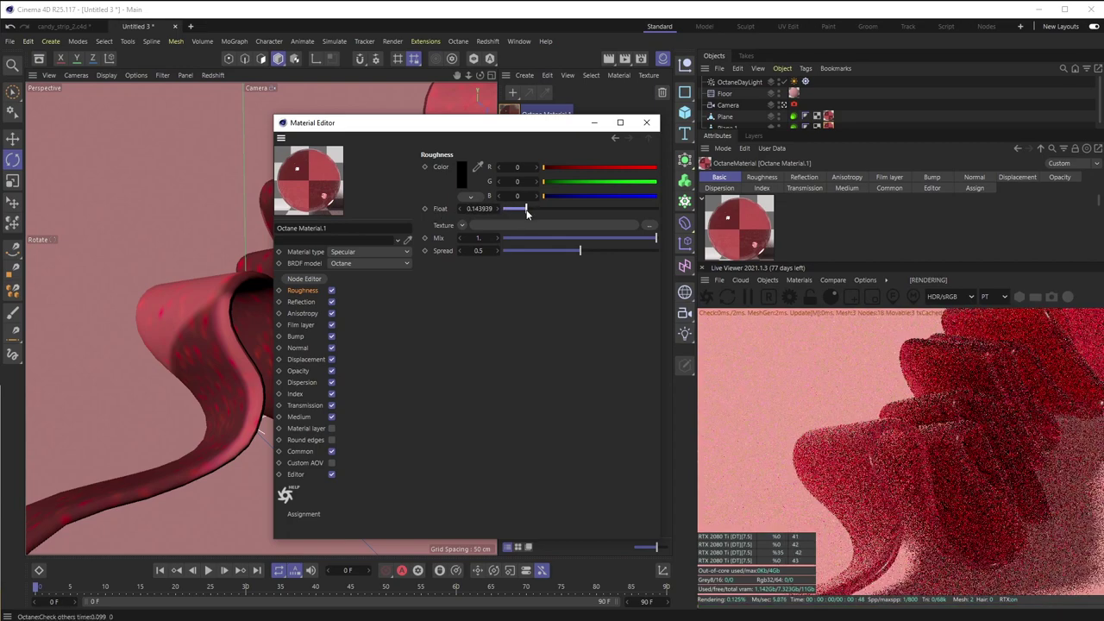
drag(524, 209, 557, 213)
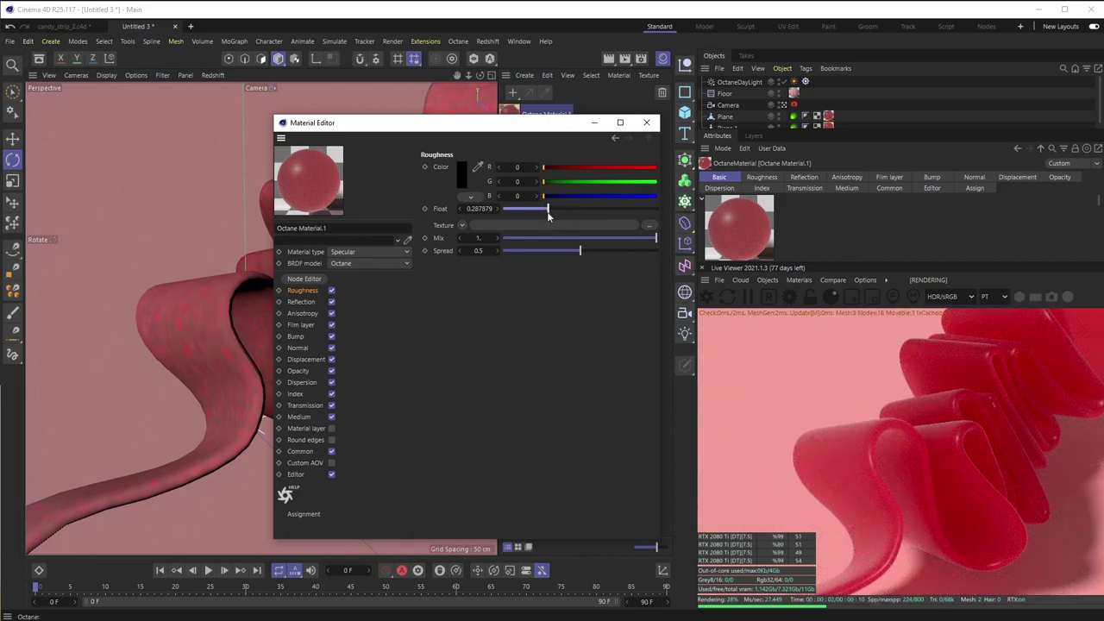
drag(547, 210, 545, 212)
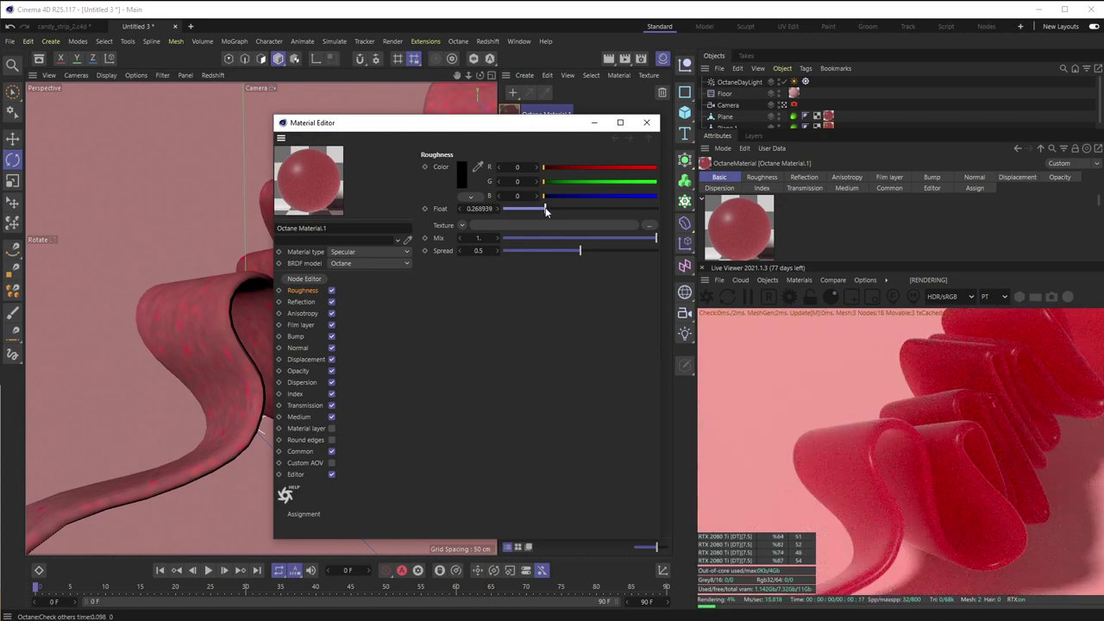
drag(545, 210, 542, 210)
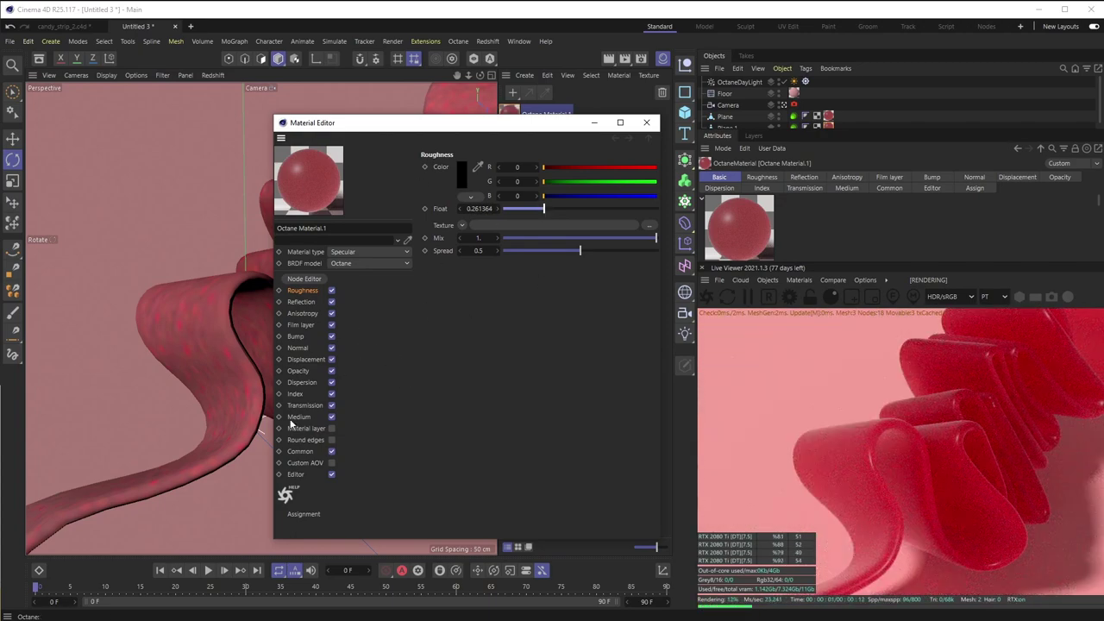
Consult the index of refraction list in the browser, set the ribbon material's index to 1.4 and close the Material Editor
click(295, 393)
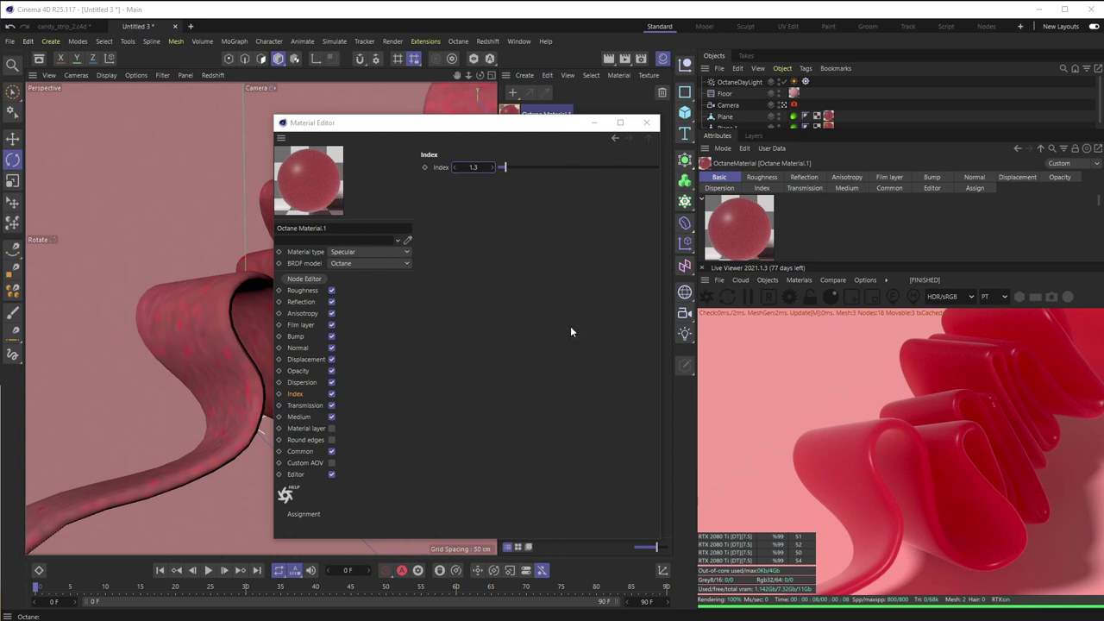
drag(519, 620, 525, 103)
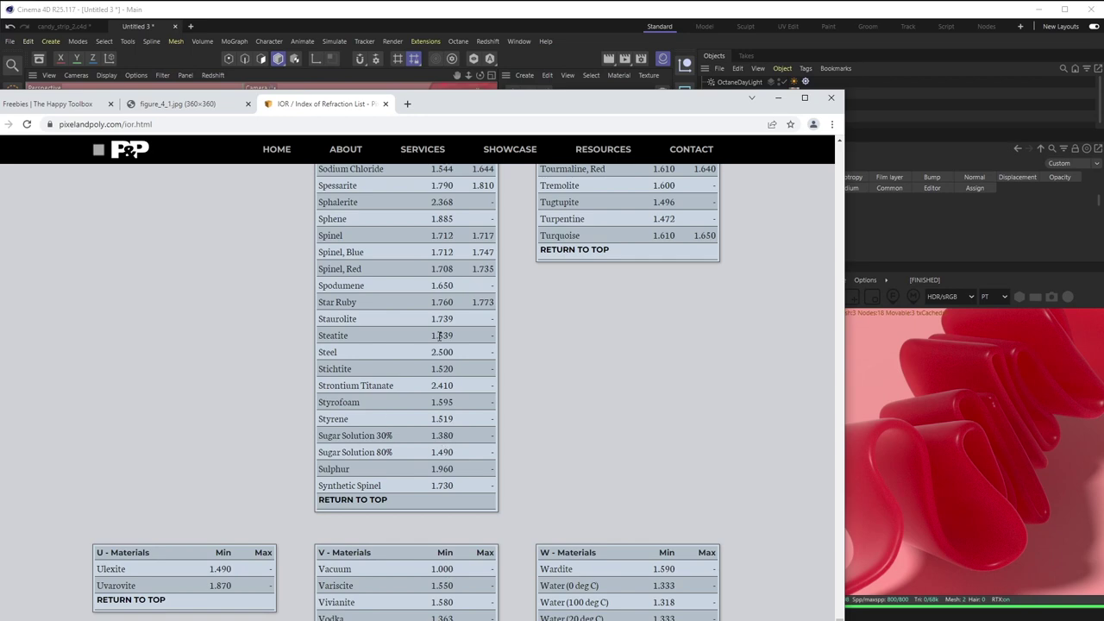
click(459, 95)
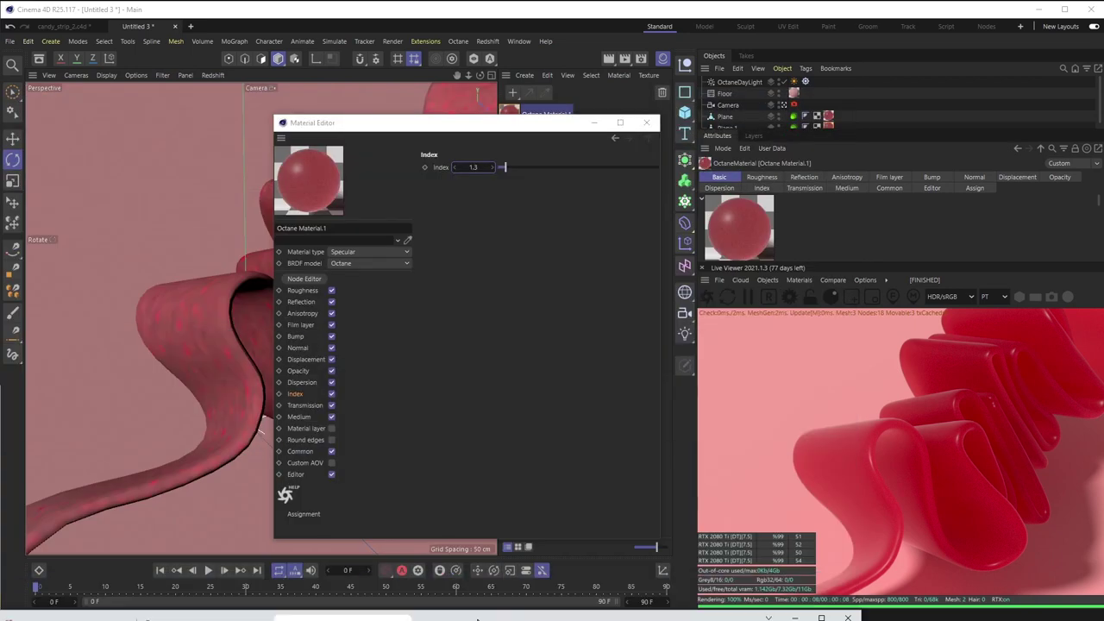
double_click(473, 168)
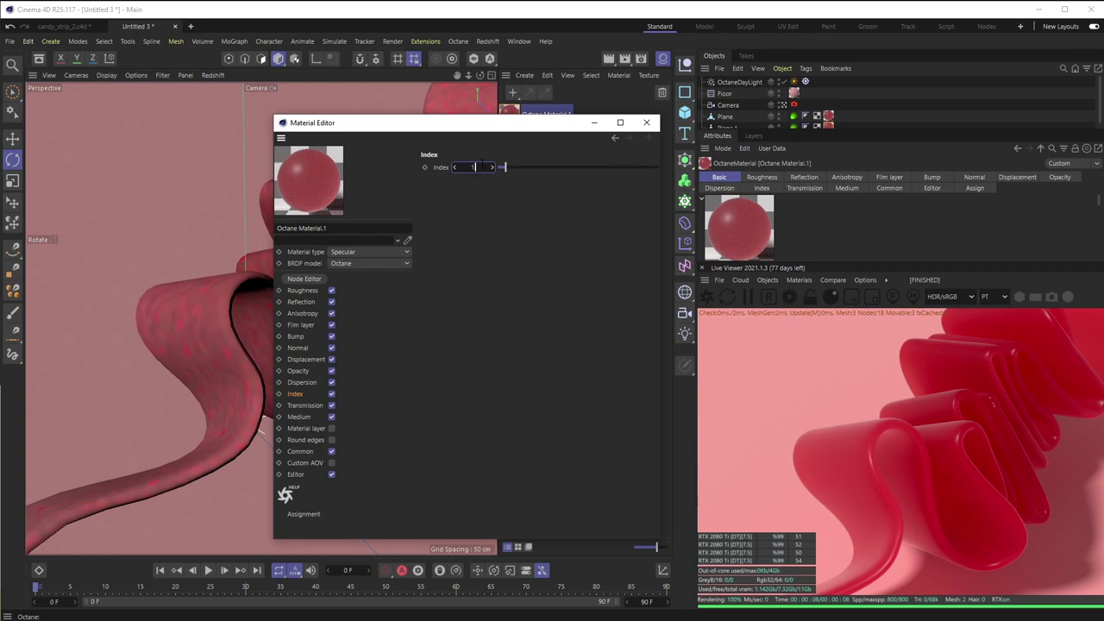
key(Return)
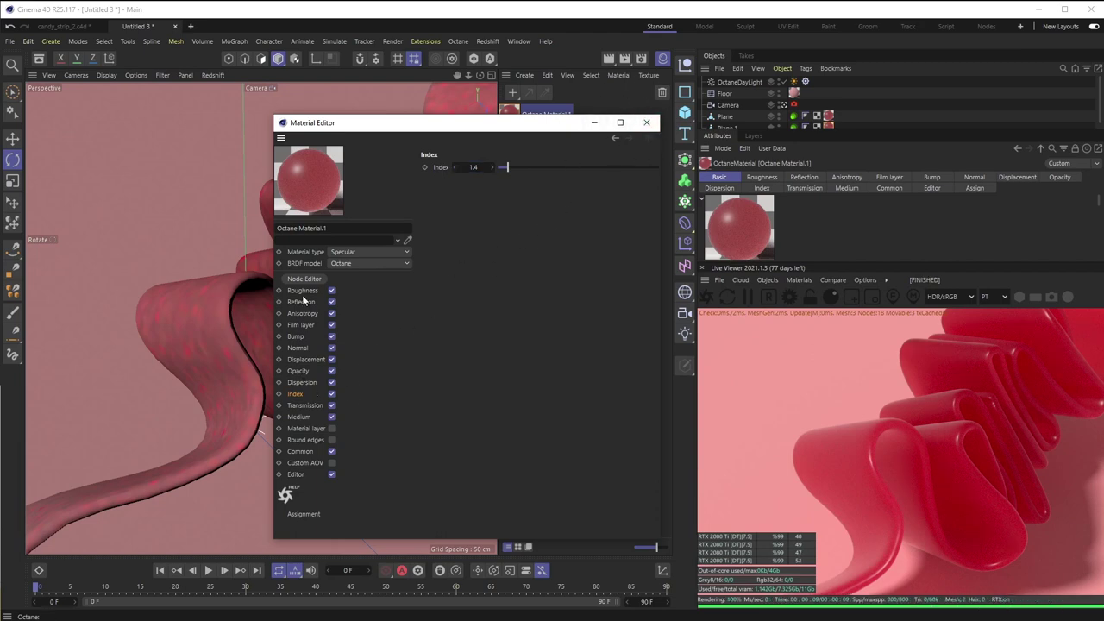
click(646, 122)
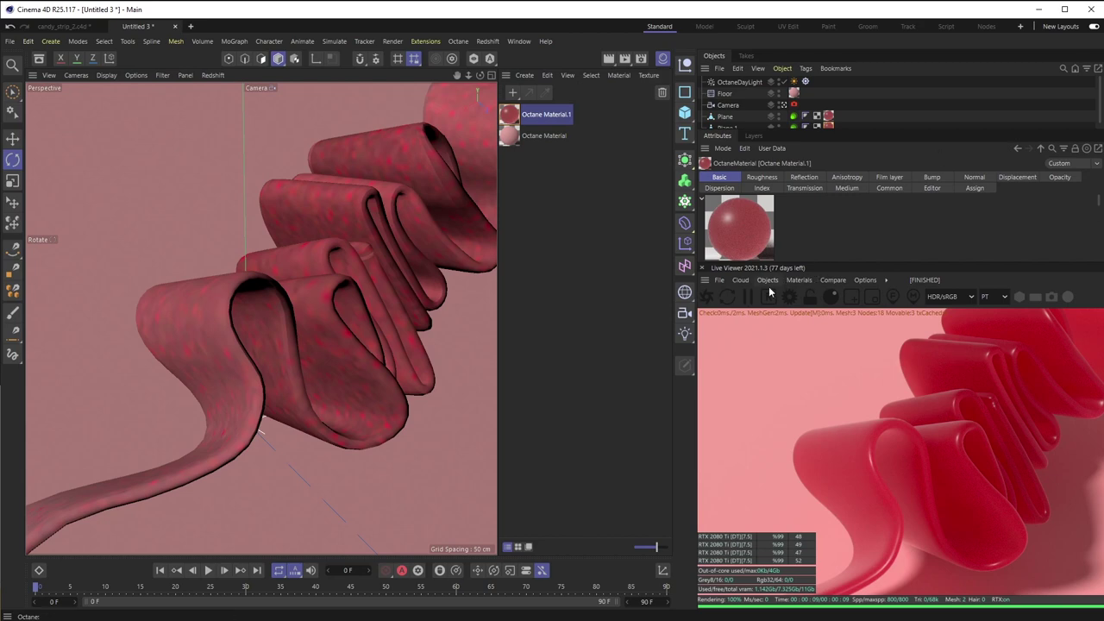
Add an Octane Arealight to the scene and inspect the existing daylight's settings
click(766, 280)
mouse_move(798, 332)
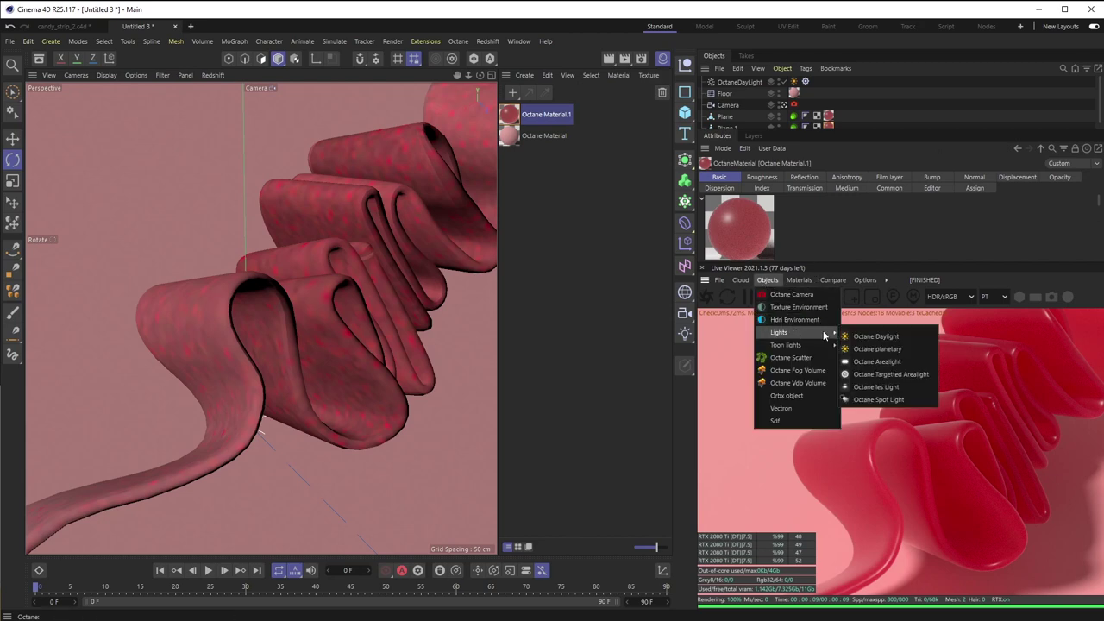
click(896, 361)
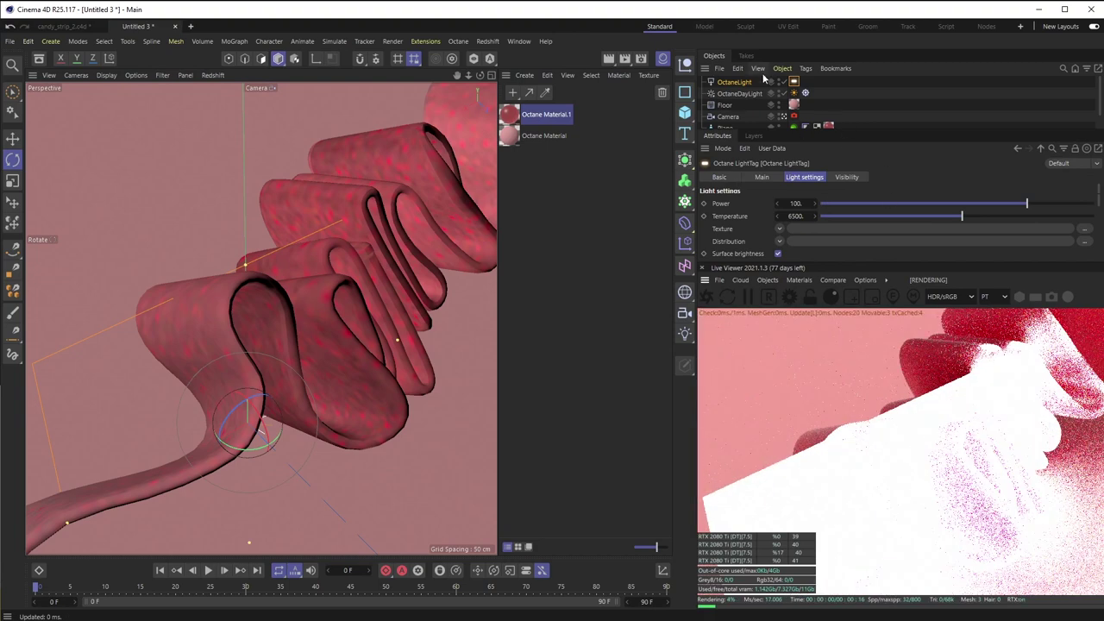
click(739, 93)
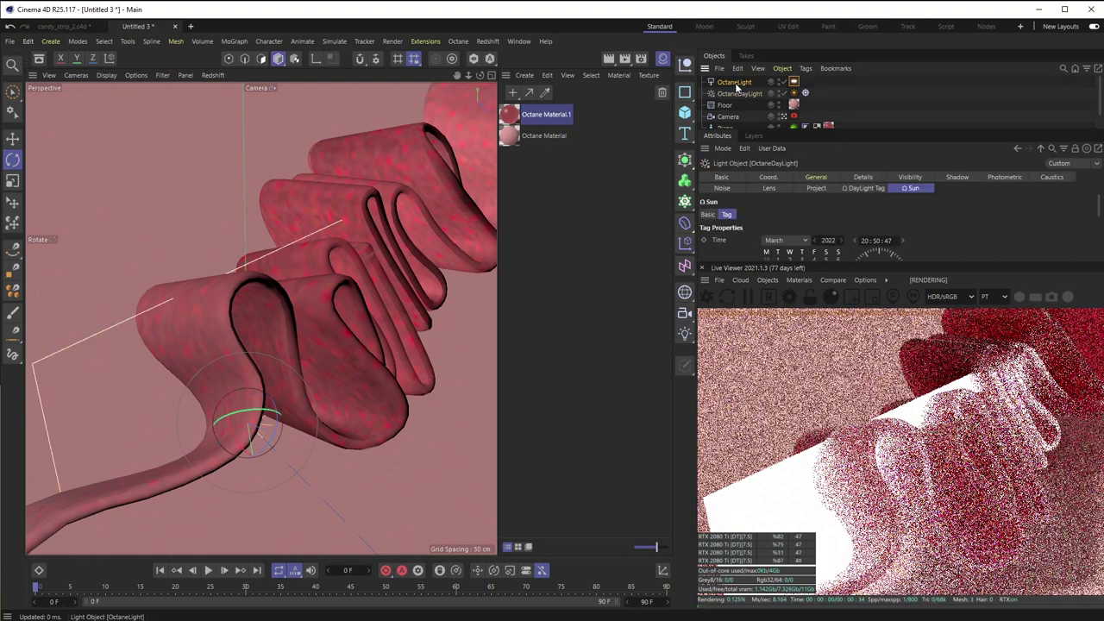
Look through the area light in the Top viewport and position it high above the ribbon strips, aimed down at them
click(489, 76)
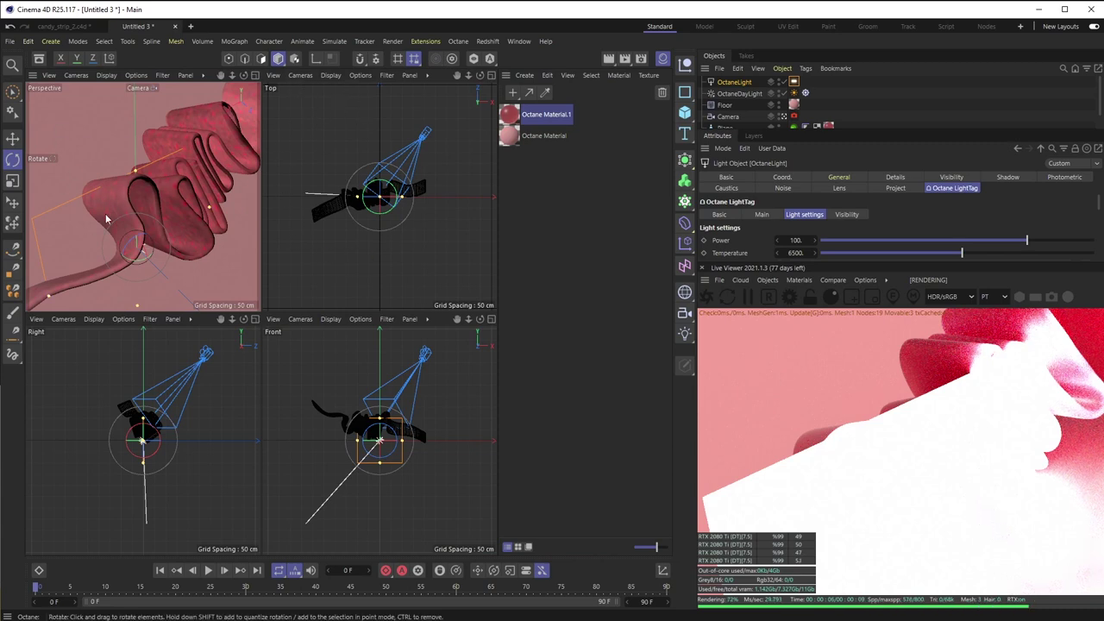
click(301, 76)
mouse_move(306, 113)
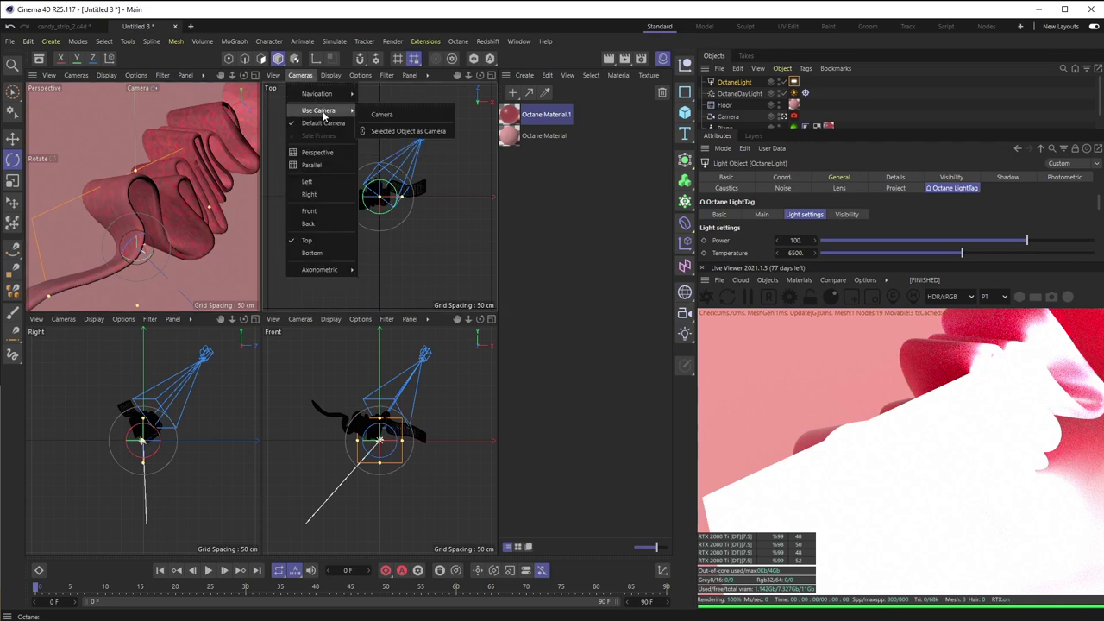
click(393, 132)
alt+drag(373, 185, 491, 276)
scroll(389, 219, down, 3)
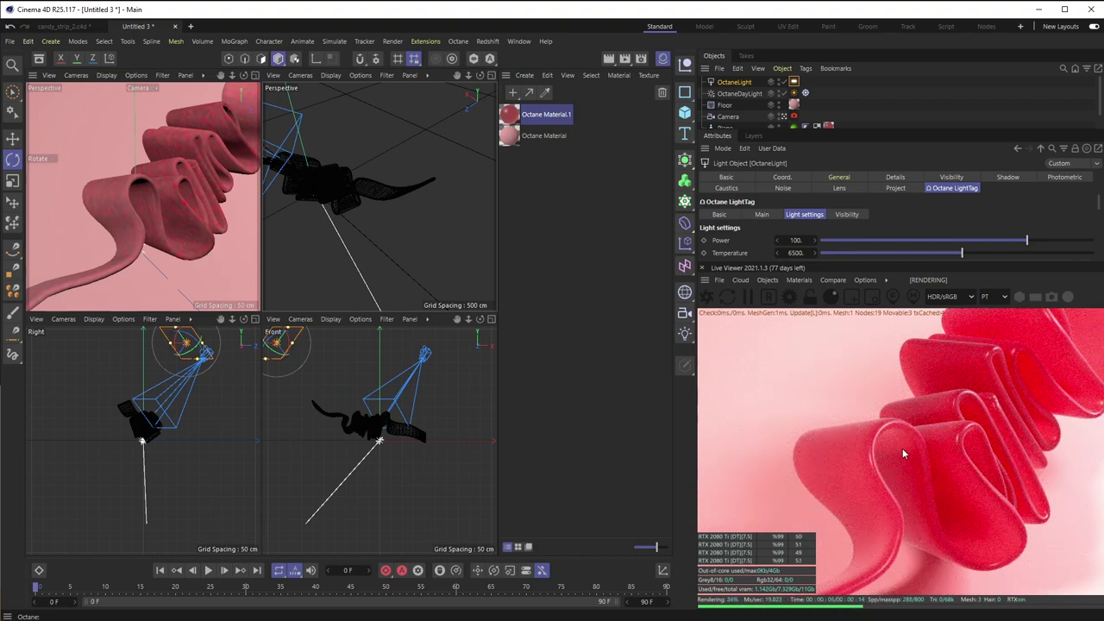
Fine-tune the area light's distance and angle above the ribbon strips and widen its emitting rectangle
mouse_move(333, 184)
alt+mouse_down()
mouse_move(308, 177)
mouse_move(319, 198)
alt+mouse_up()
alt+right_drag(319, 197, 381, 188)
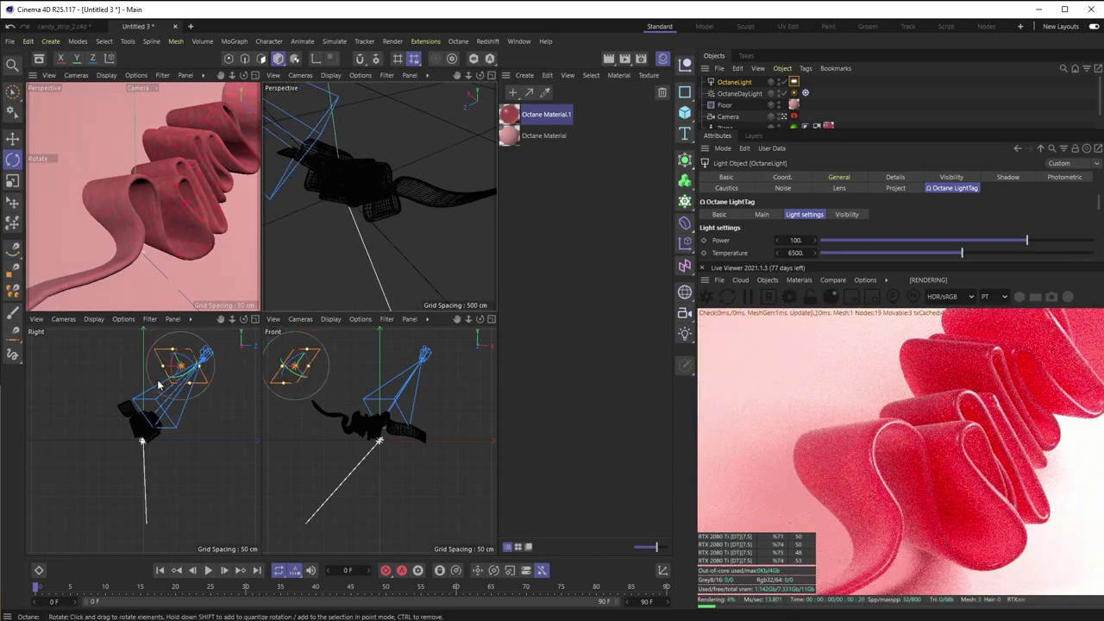
drag(166, 367, 148, 363)
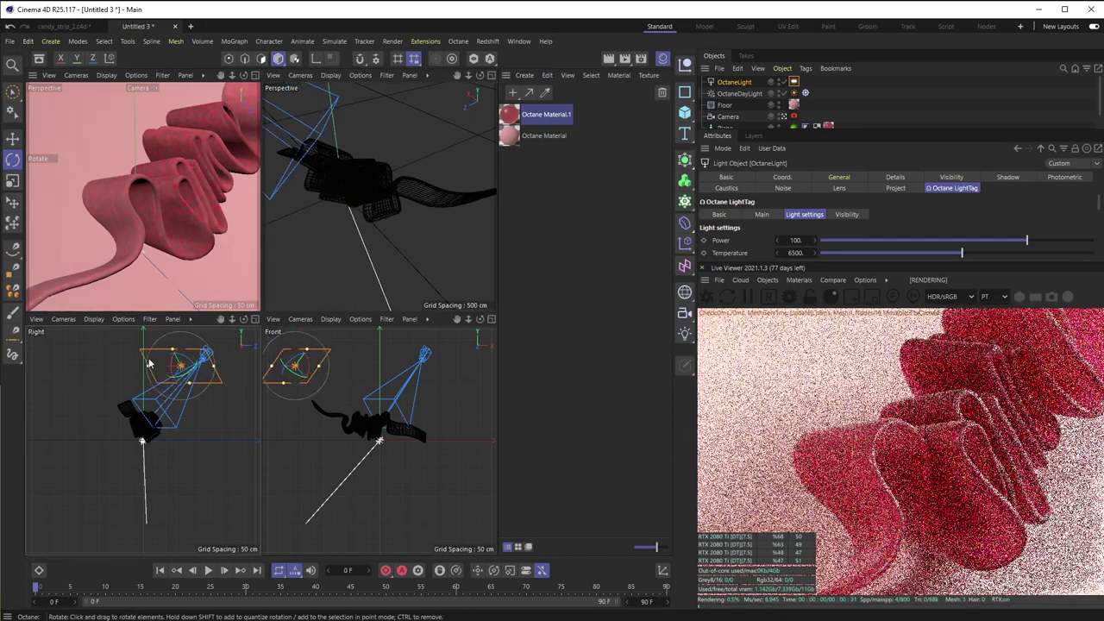
mouse_move(363, 220)
mouse_down()
mouse_move(376, 216)
mouse_move(346, 236)
mouse_move(367, 249)
mouse_move(357, 241)
mouse_move(365, 227)
mouse_up()
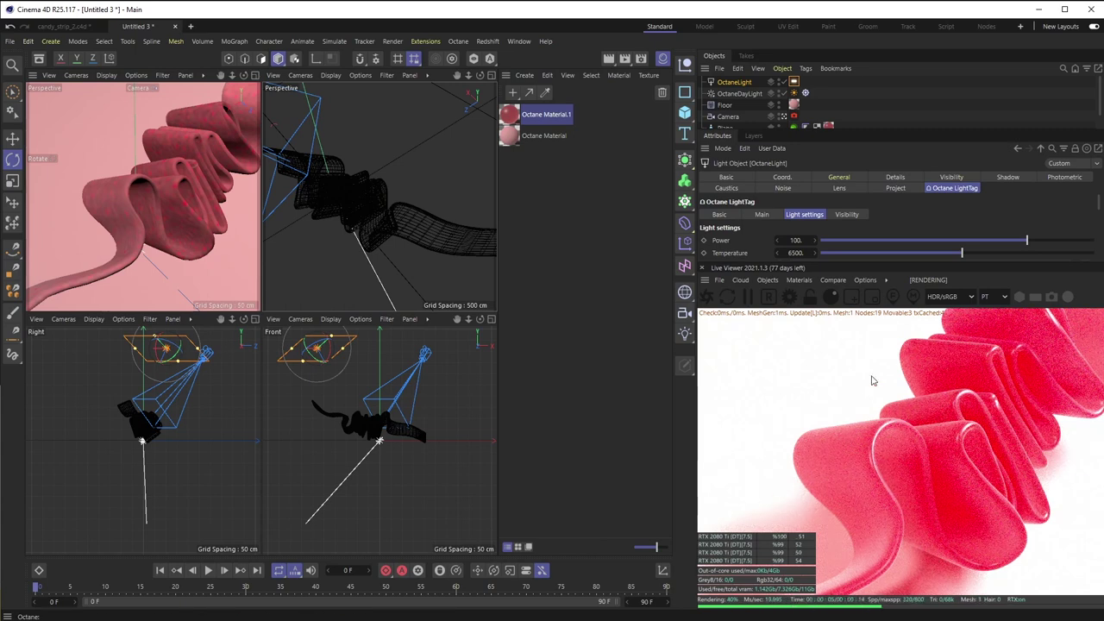
Lower the area light's power to 5
mouse_move(1014, 241)
mouse_down()
mouse_move(941, 242)
mouse_move(981, 252)
mouse_move(1011, 243)
mouse_move(996, 246)
mouse_up()
double_click(795, 241)
text(1)
key(Return)
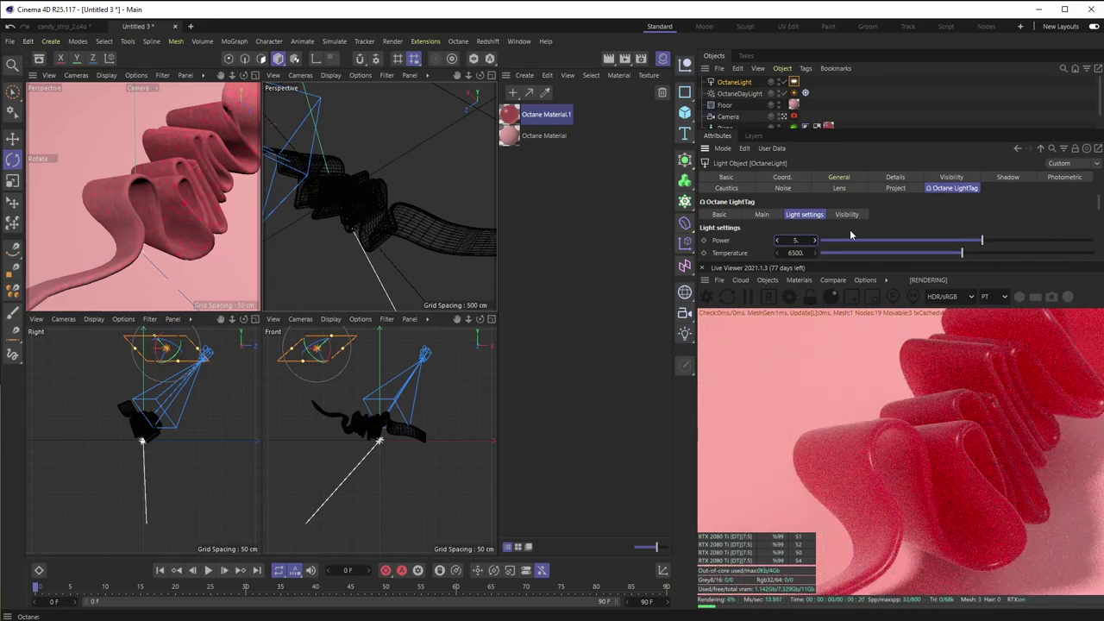
scroll(849, 230, down, 1)
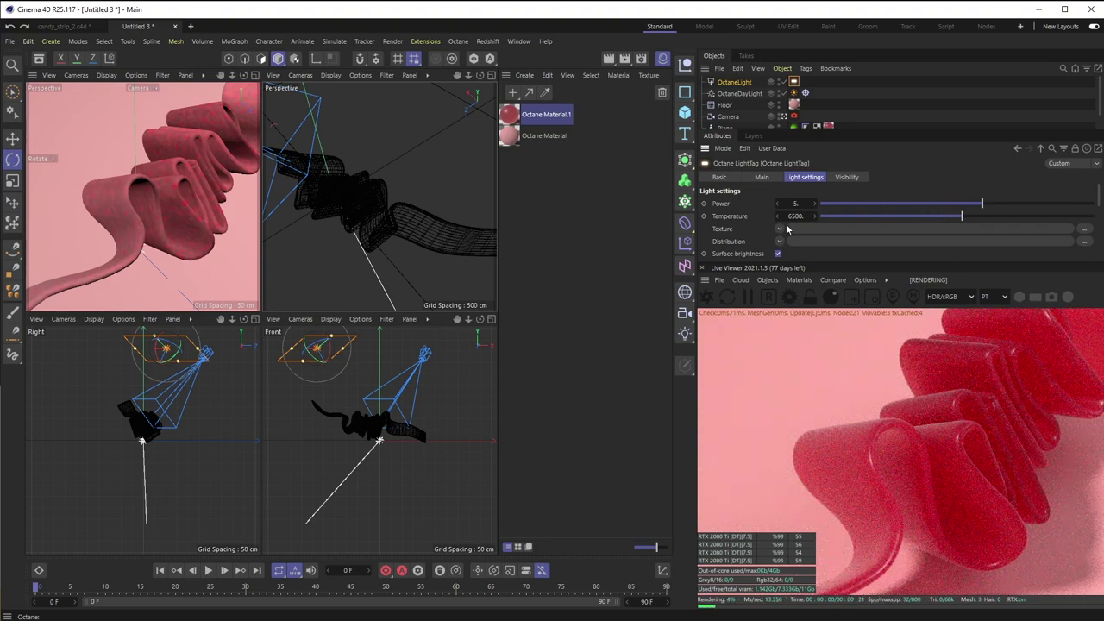
Bring the area light closer above the ribbon strips through its own view and return to the single camera viewport
drag(436, 125, 366, 215)
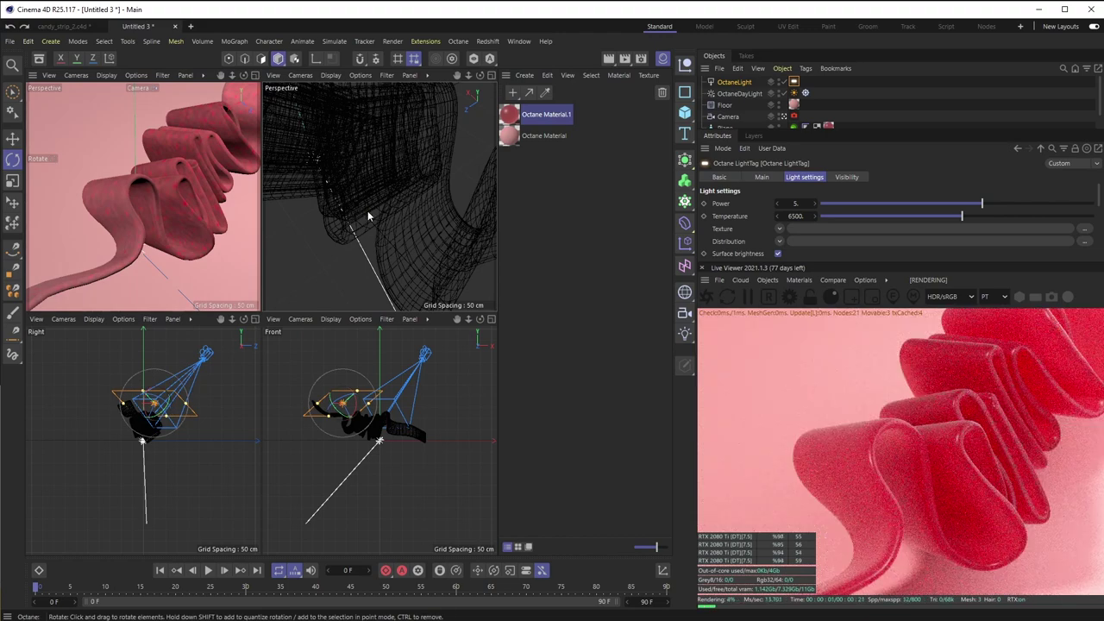
drag(365, 217, 370, 167)
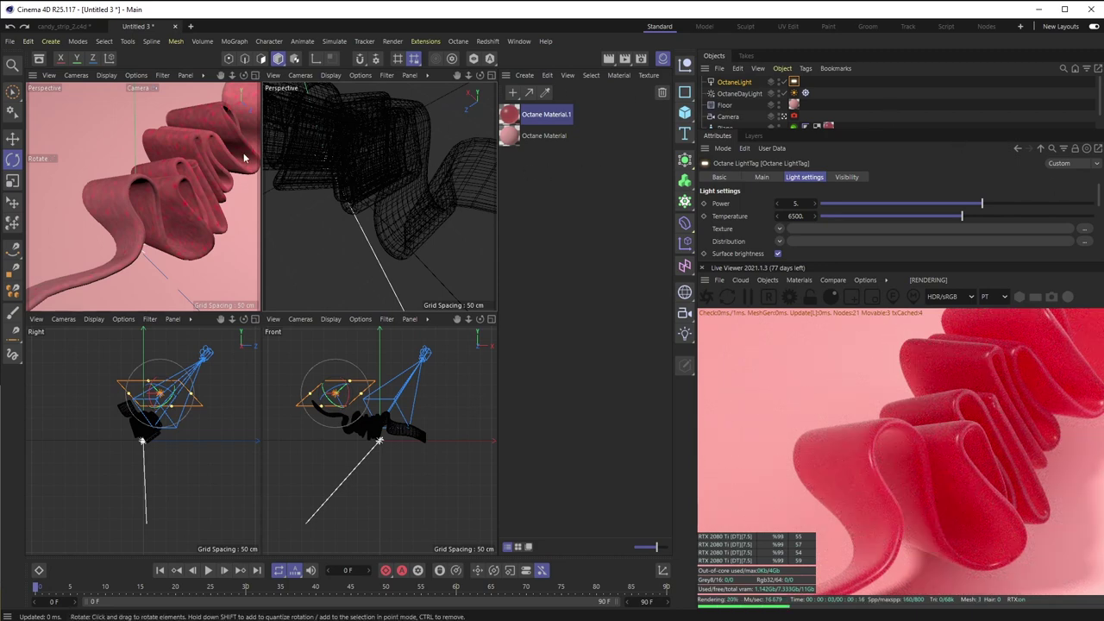
click(254, 75)
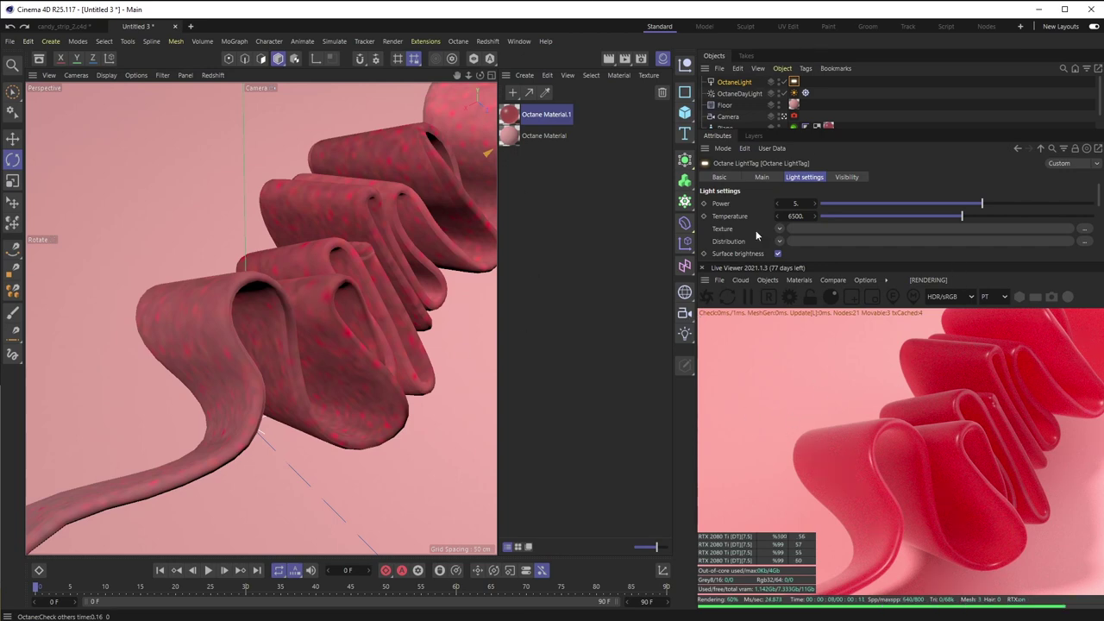
Change the floor material's diffuse color to a more saturated pink, R 0.848088, G 0.261918, B 0.370794, and close the Material Editor
click(509, 136)
double_click(509, 138)
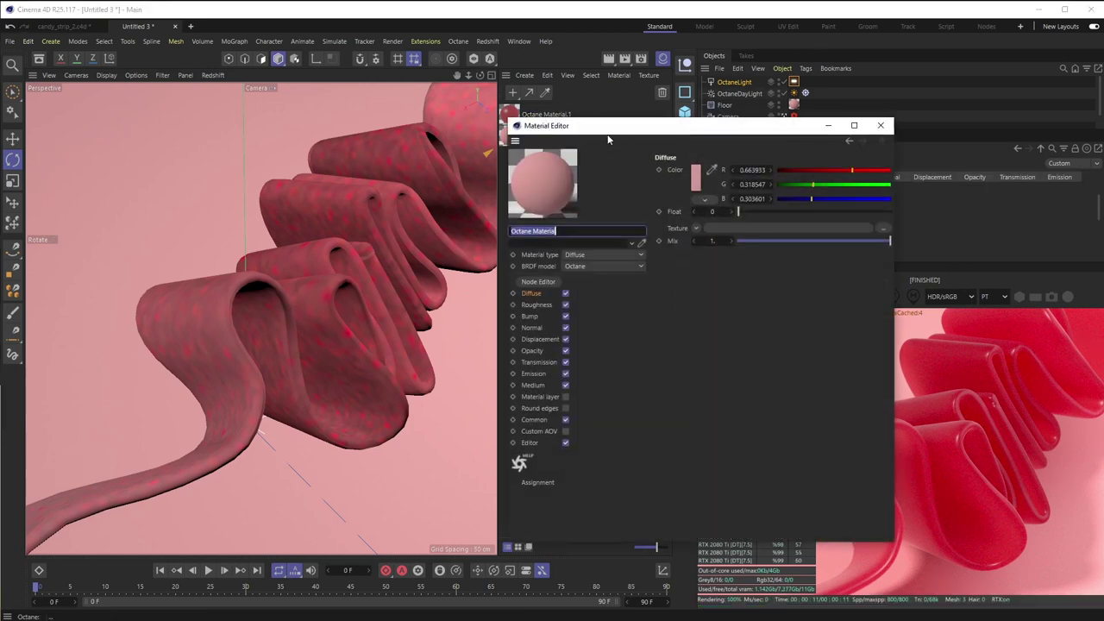
drag(687, 127, 467, 123)
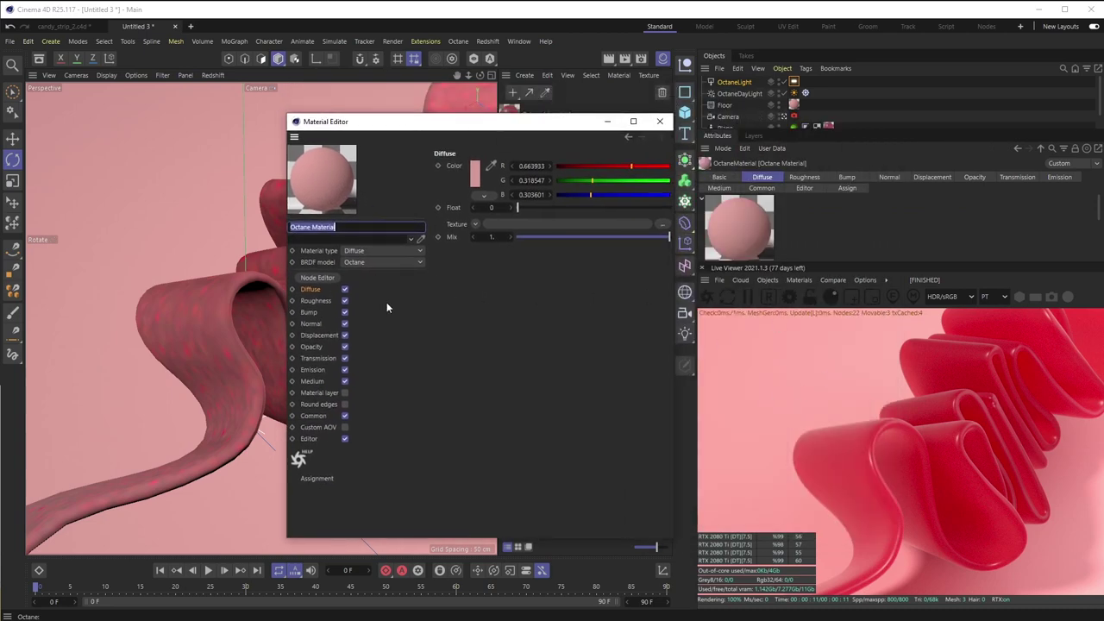
click(474, 175)
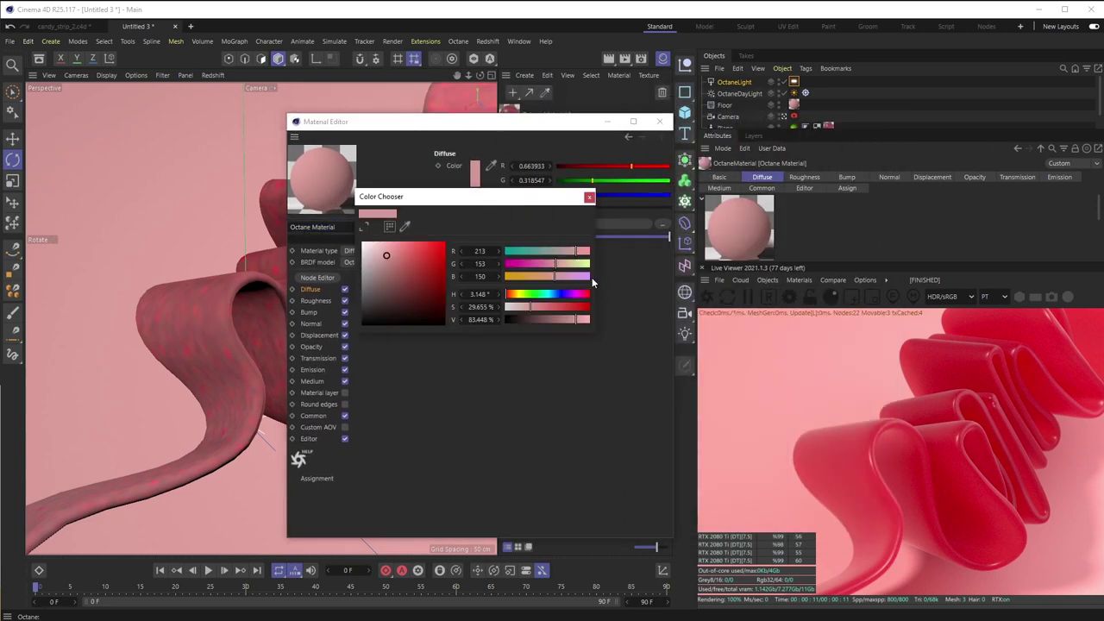
click(547, 263)
click(396, 248)
click(589, 198)
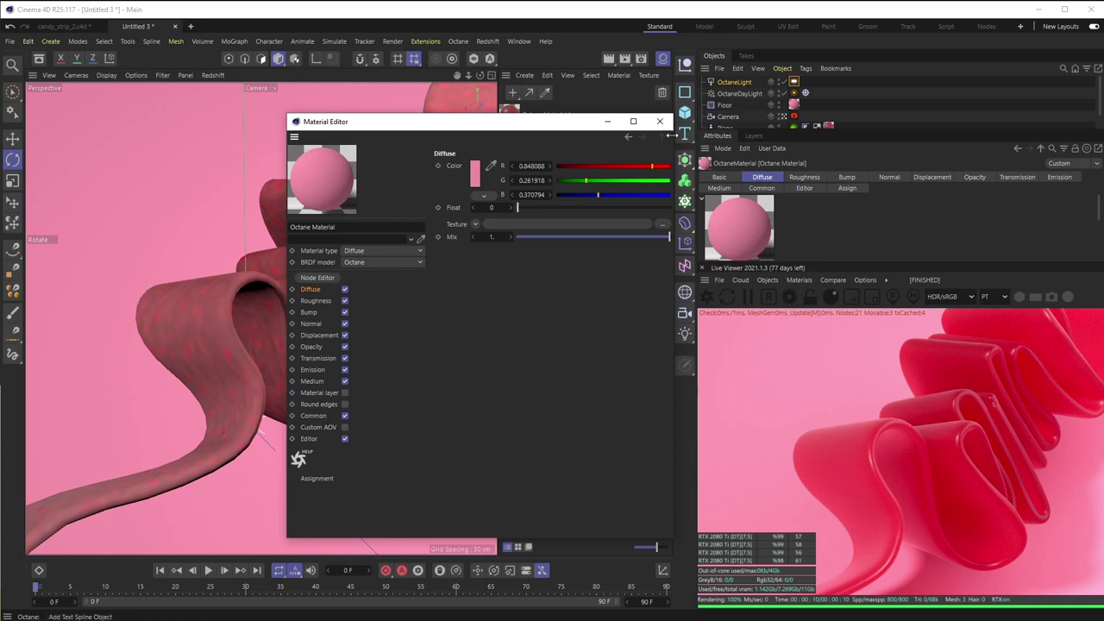
click(660, 122)
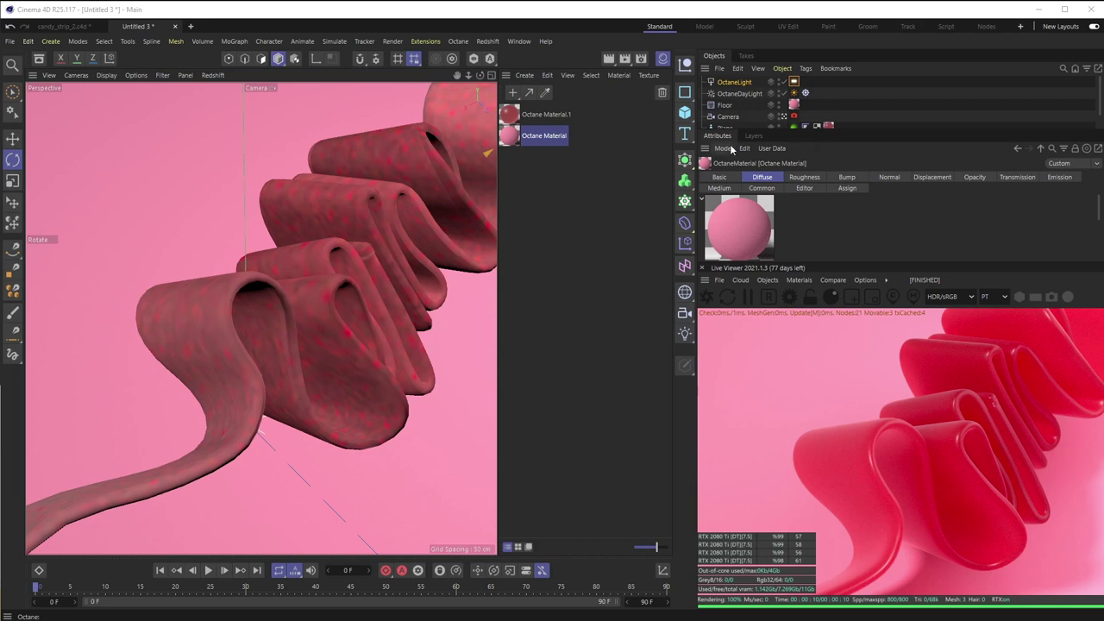
Add an Octane Scatter object and nest it under the first Plane ribbon
click(766, 280)
mouse_move(739, 281)
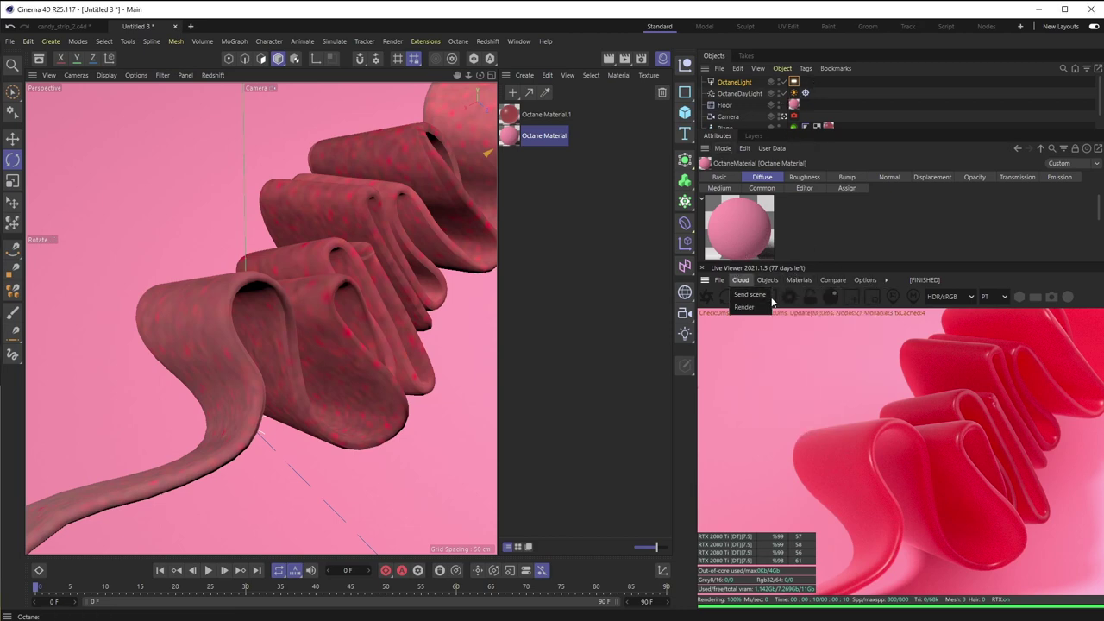
click(805, 361)
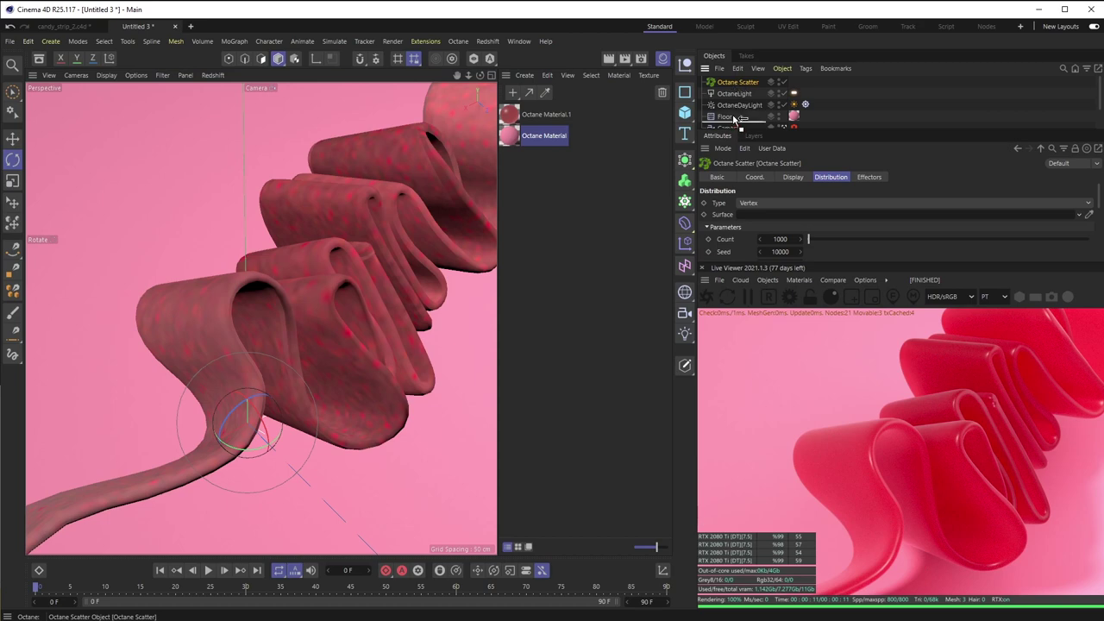
scroll(747, 126, down, 1)
drag(747, 128, 727, 111)
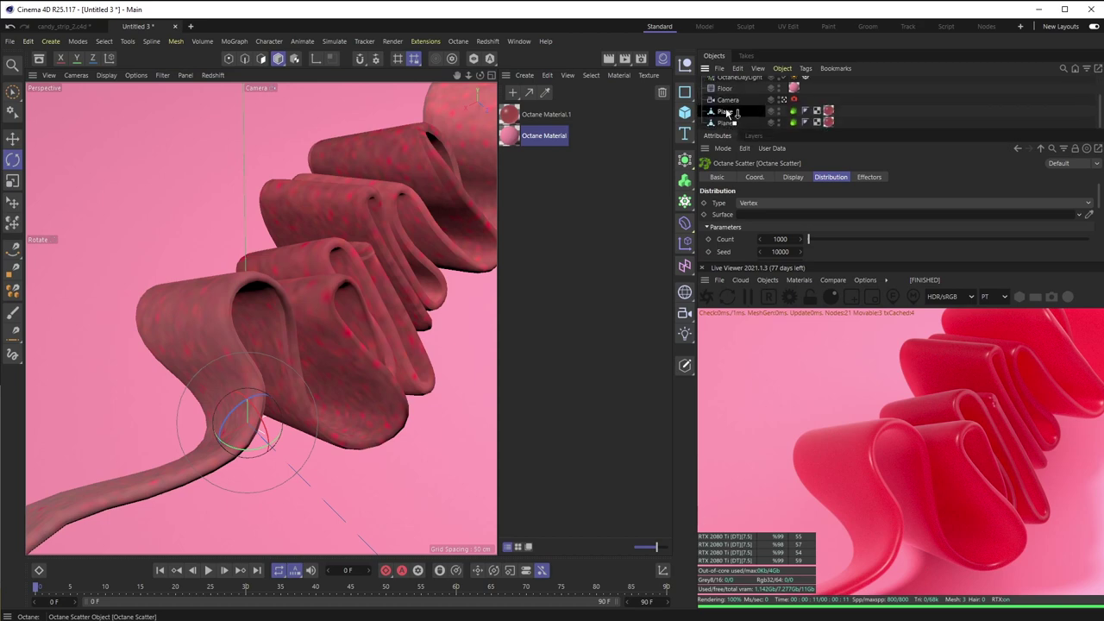
click(726, 100)
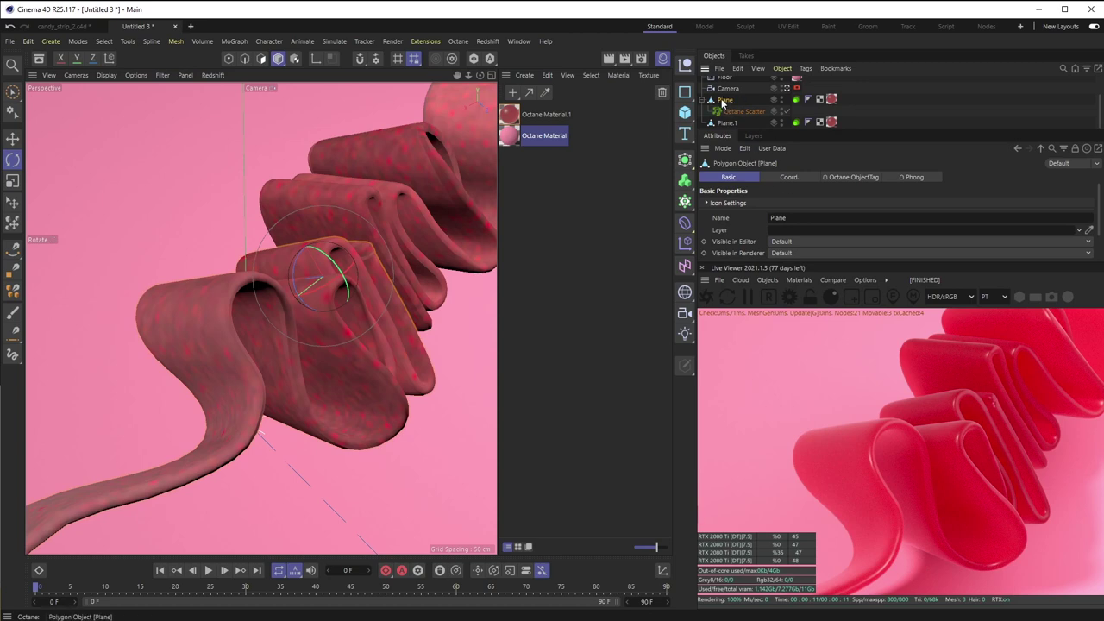
click(741, 111)
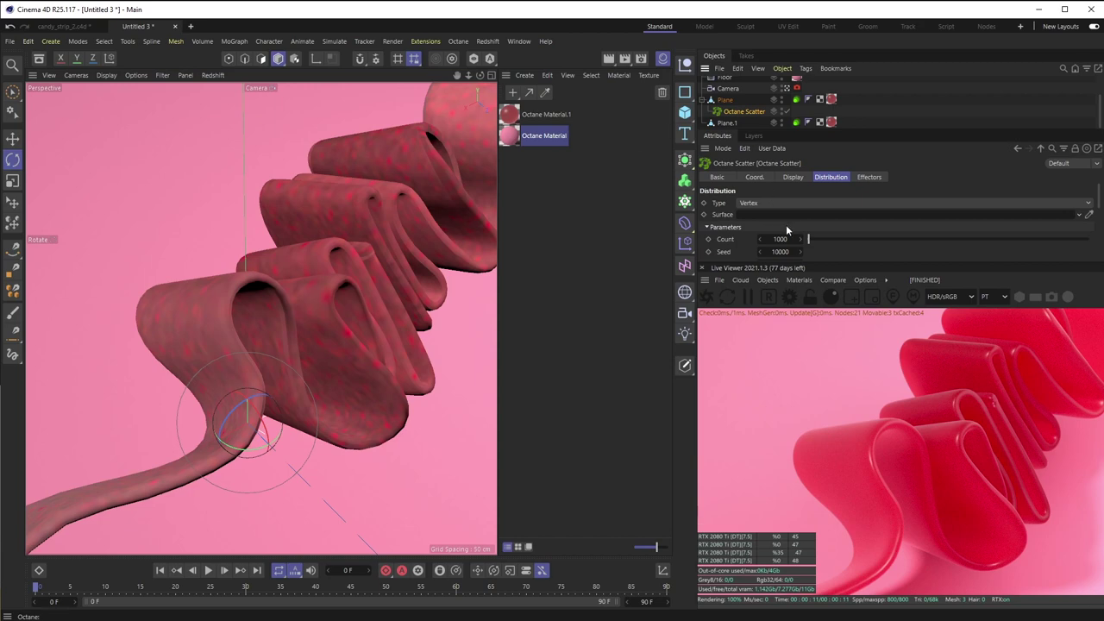
Set the scatter's distribution type to Surface and assign Plane as its surface
click(766, 204)
click(755, 228)
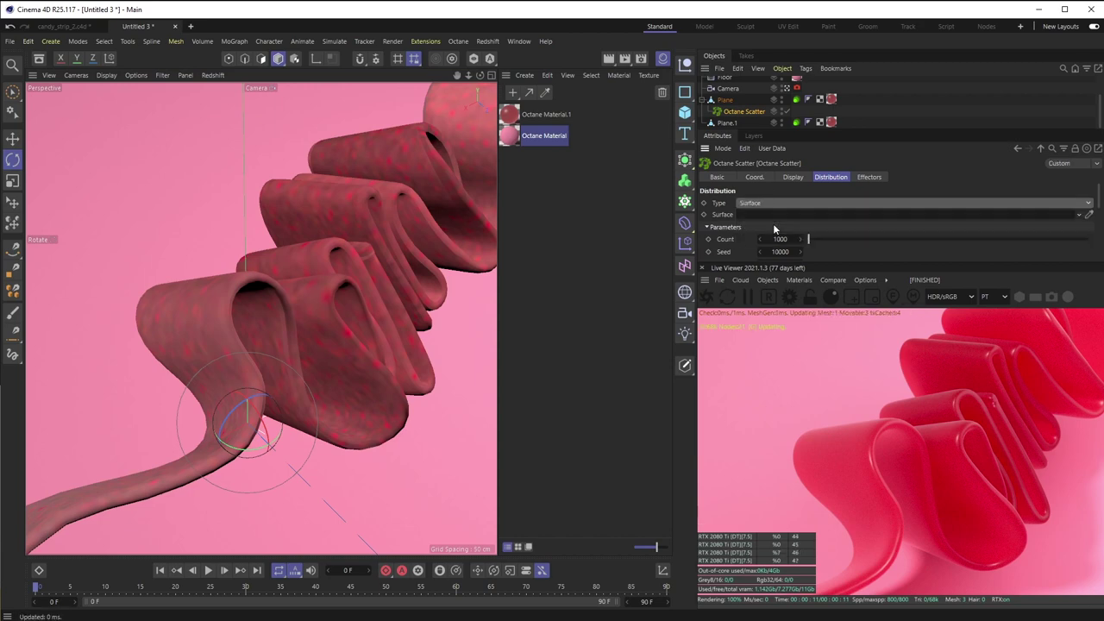
drag(724, 100, 751, 116)
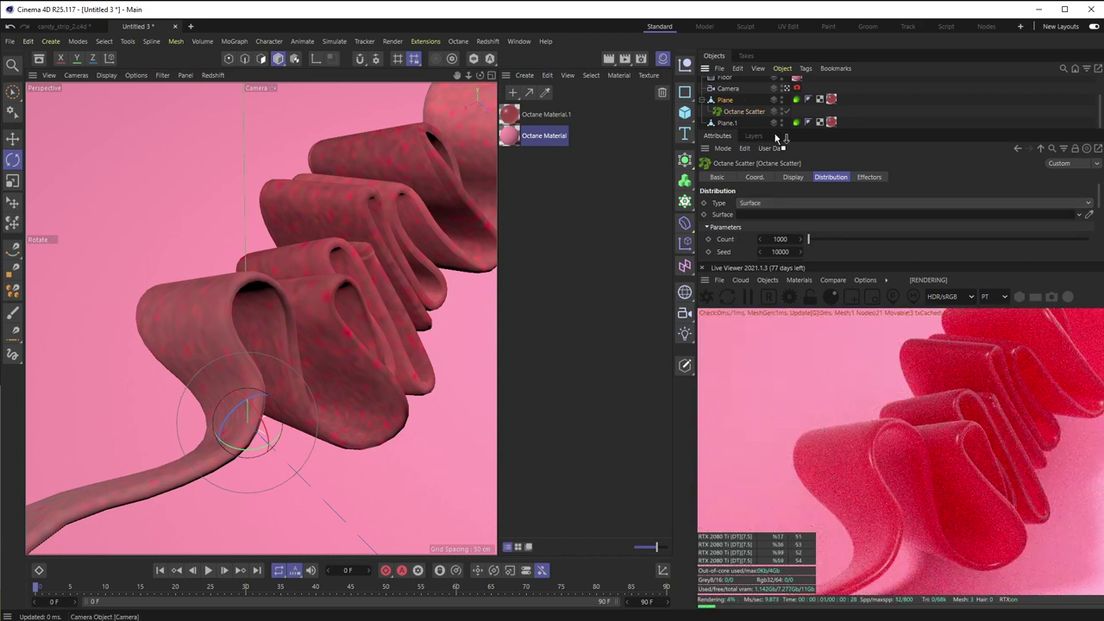
drag(750, 217, 753, 217)
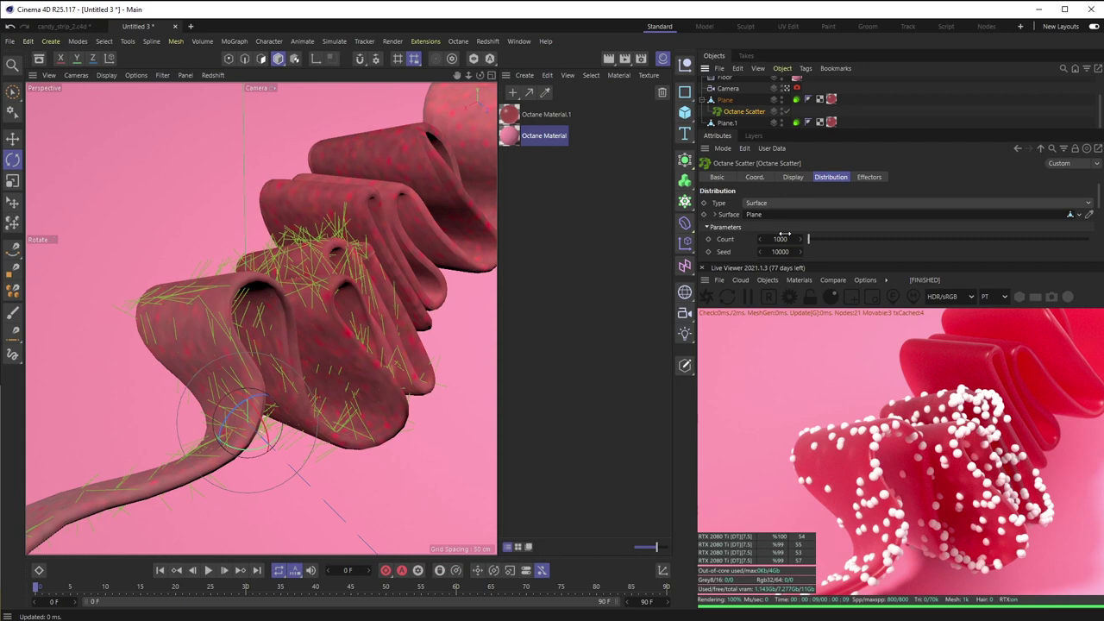
Add a Platonic primitive and scale it down to a tiny solid
scroll(823, 109, up, 1)
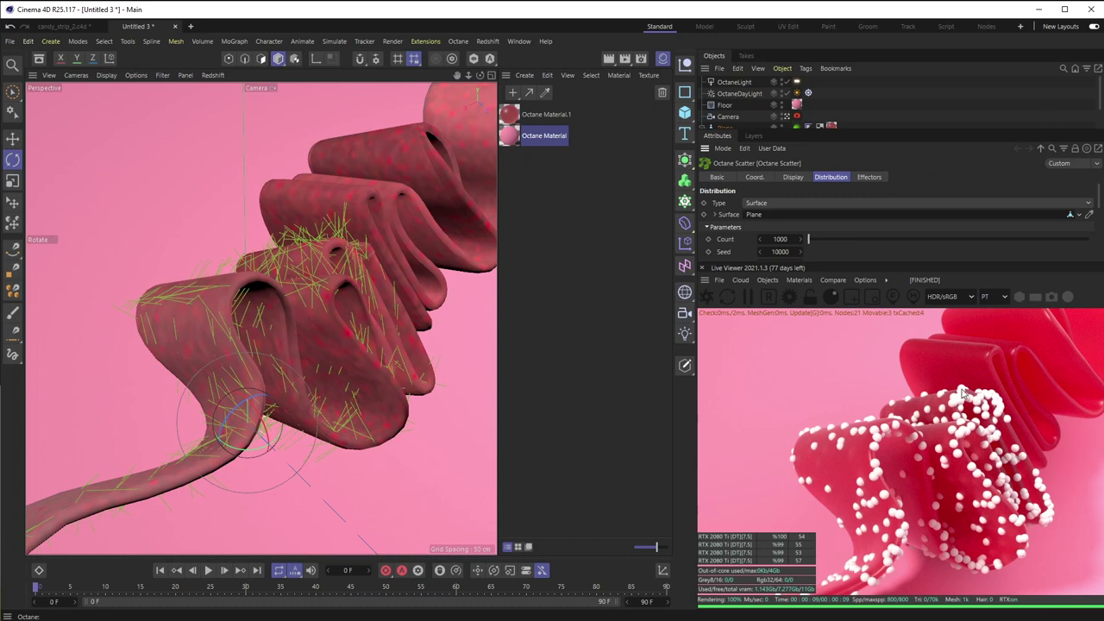
click(684, 114)
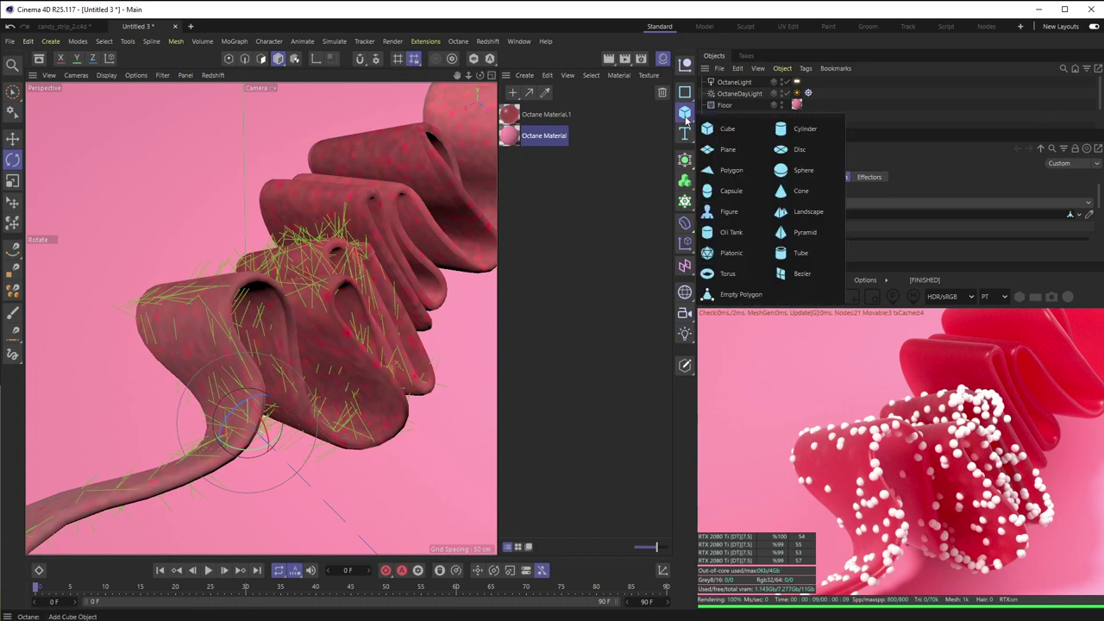
click(734, 251)
key(t)
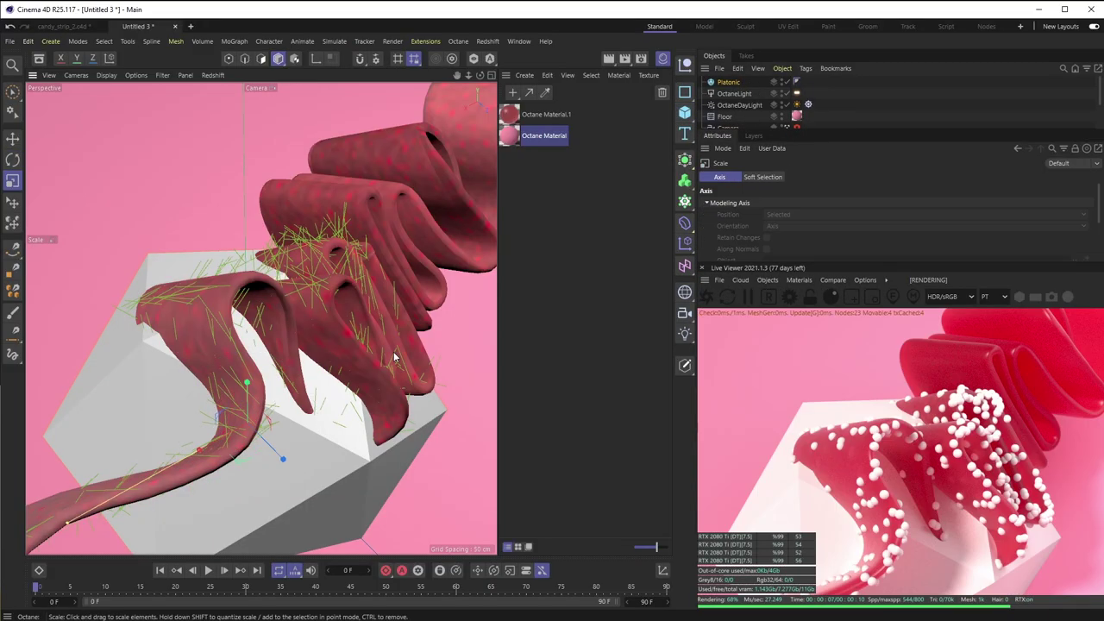
drag(394, 356, 81, 548)
Raise the Platonic solid above the front ribbon and scale it to a radius of about 1.2 cm
key(e)
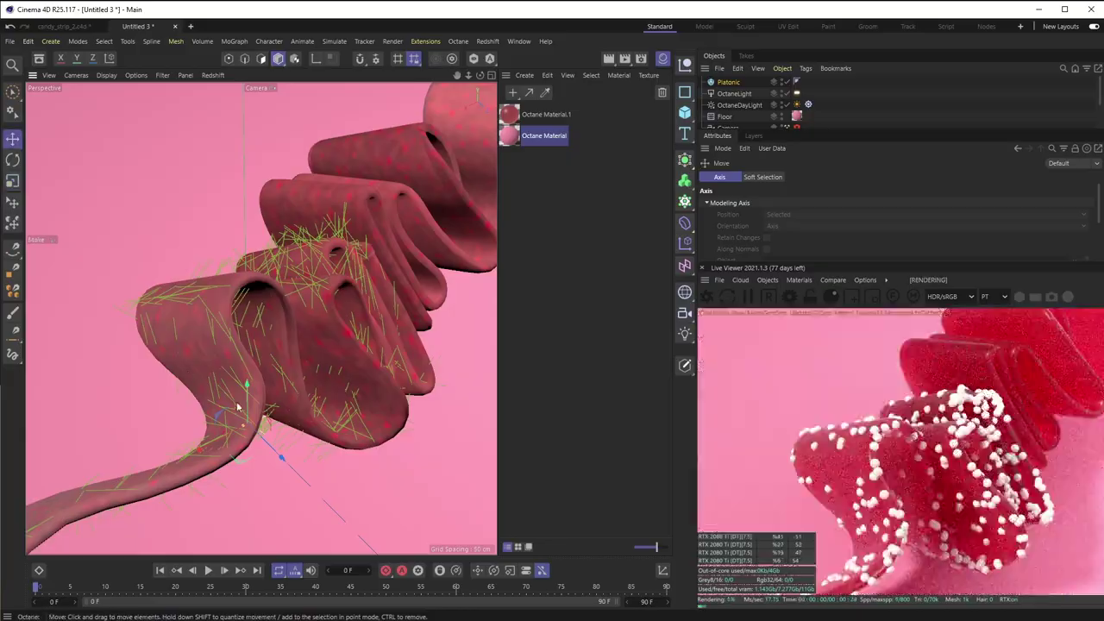
drag(247, 384, 242, 101)
key(t)
drag(327, 155, 151, 318)
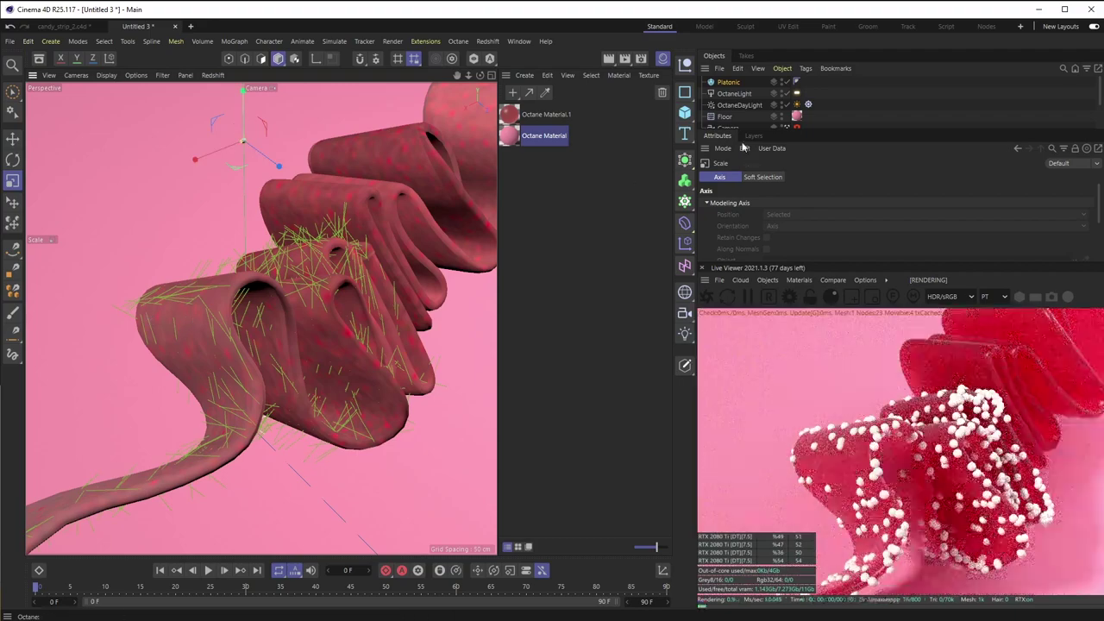
Duplicate the Platonic solid and move the copy just beside the original
click(730, 85)
ctrl+drag(730, 83, 729, 98)
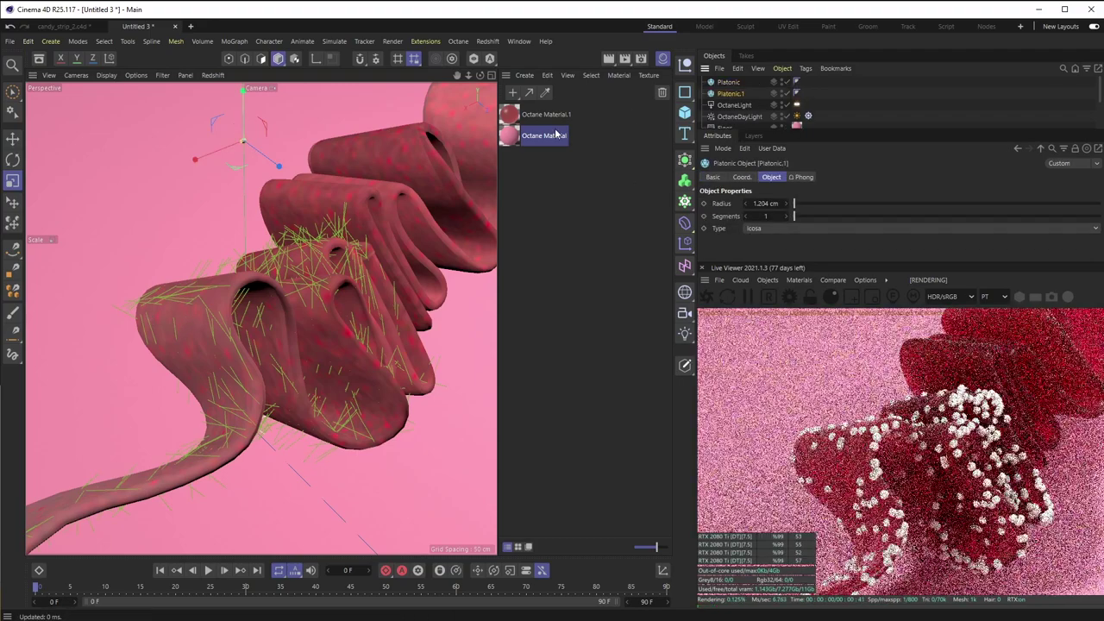
key(e)
mouse_move(201, 157)
mouse_down()
mouse_move(179, 171)
mouse_move(197, 176)
mouse_up()
Set the second Platonic's type to Tetra and enlarge it to a radius of about 1.85 cm
click(728, 94)
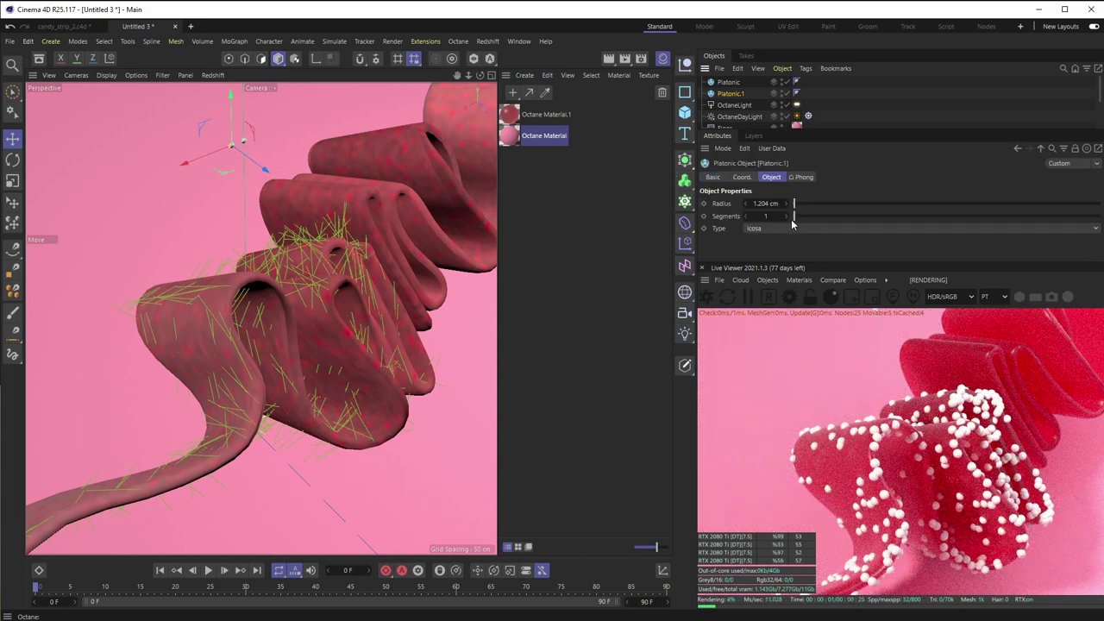
click(762, 229)
click(700, 233)
click(768, 230)
click(771, 242)
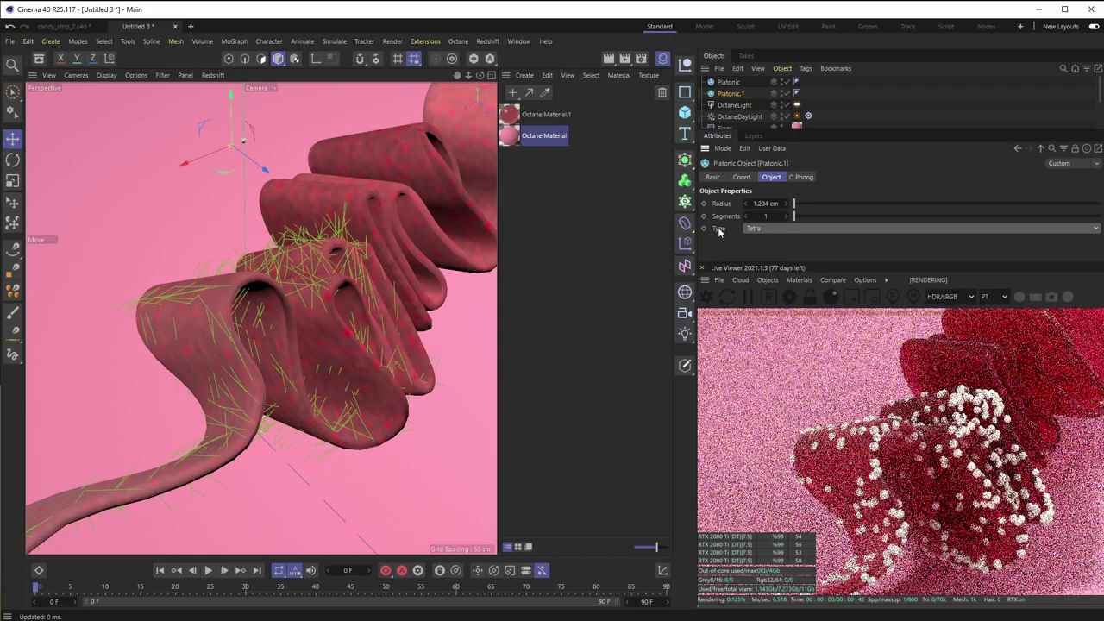
key(t)
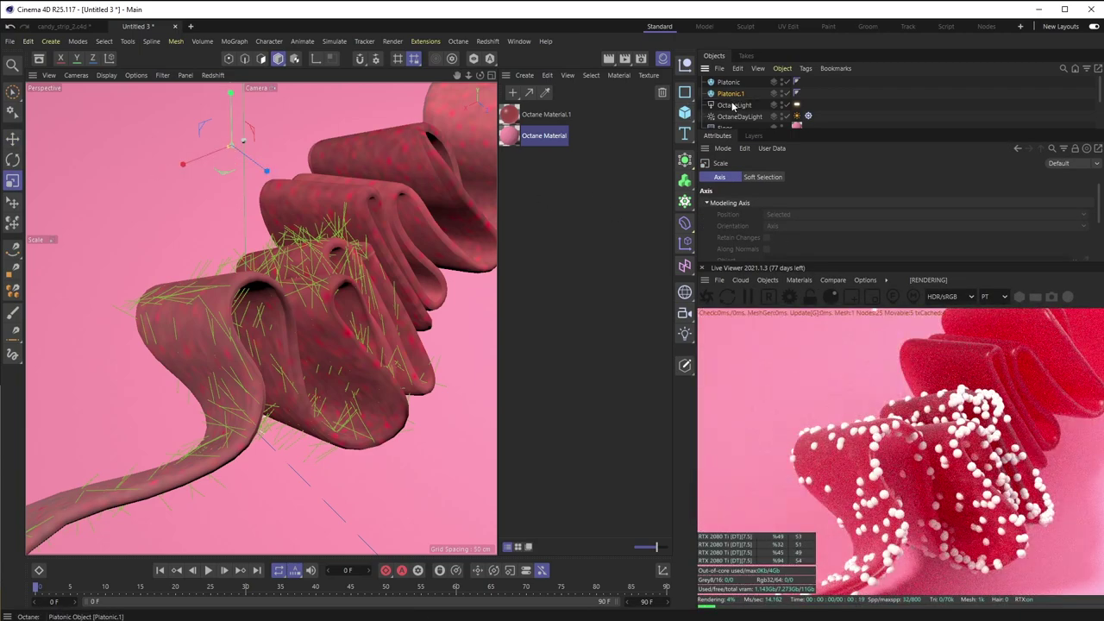
Duplicate the Tetra solid, set the copy's type to Octa and move it beside the other two
ctrl+drag(730, 94, 731, 105)
click(771, 230)
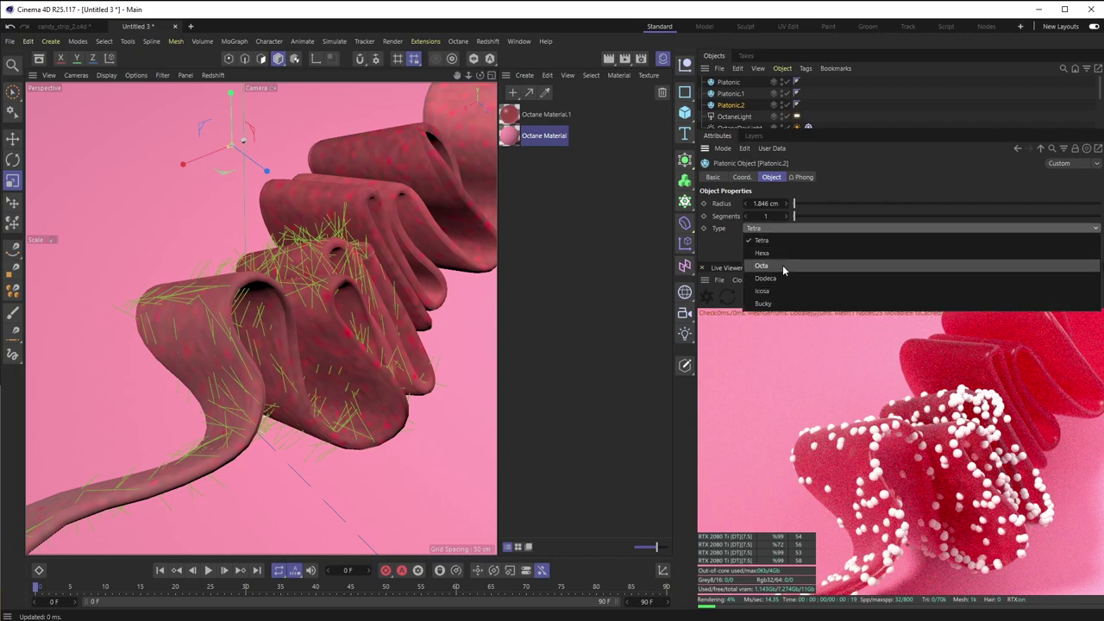
click(782, 265)
key(e)
drag(169, 173, 170, 173)
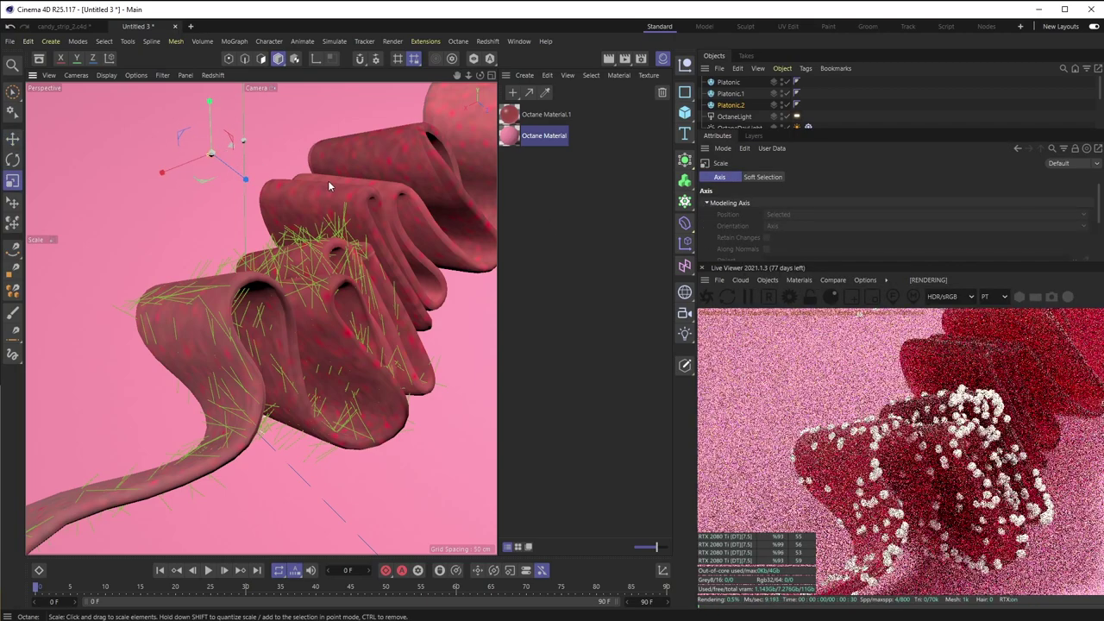
Duplicate the third Platonic solid, set the copy's type to Bucky and move it beside the other three
key(t)
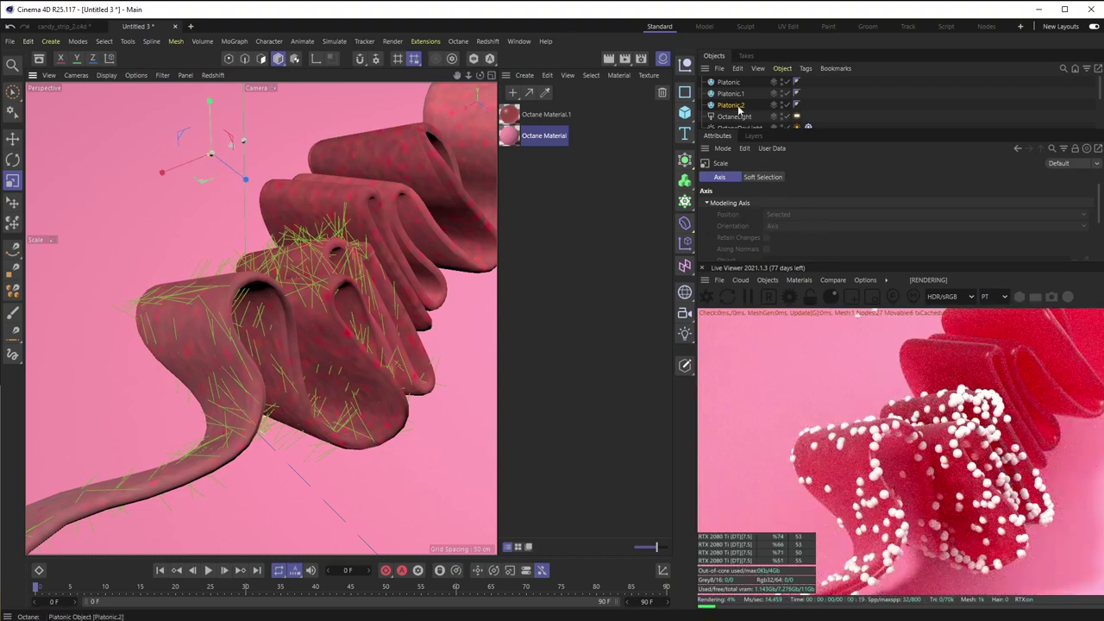
click(730, 105)
ctrl+drag(731, 106, 732, 113)
click(801, 226)
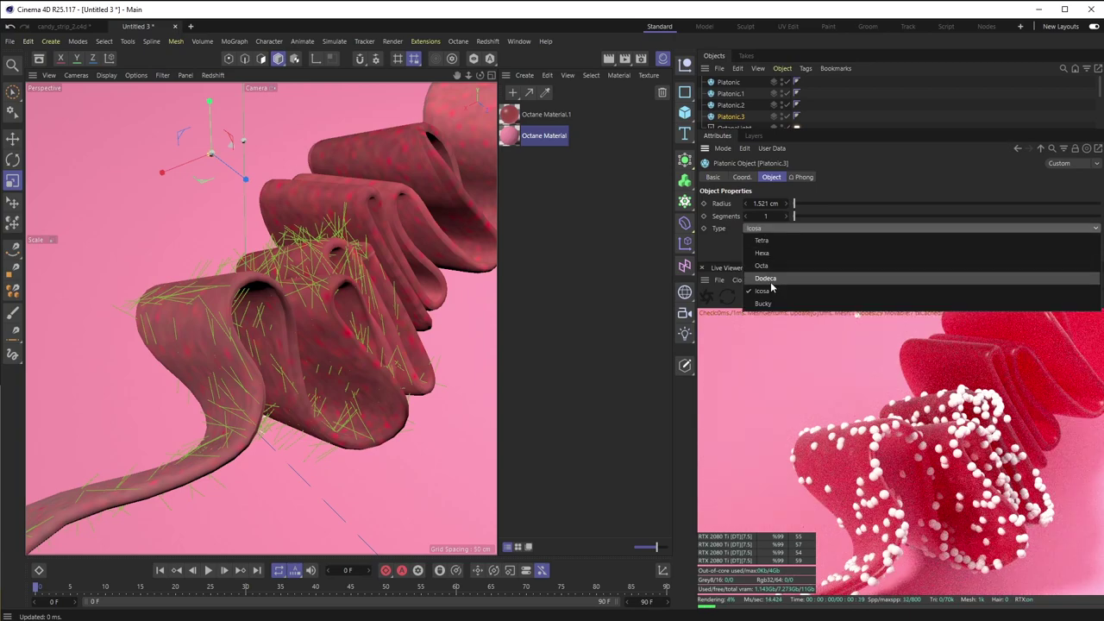
click(797, 302)
key(t)
key(e)
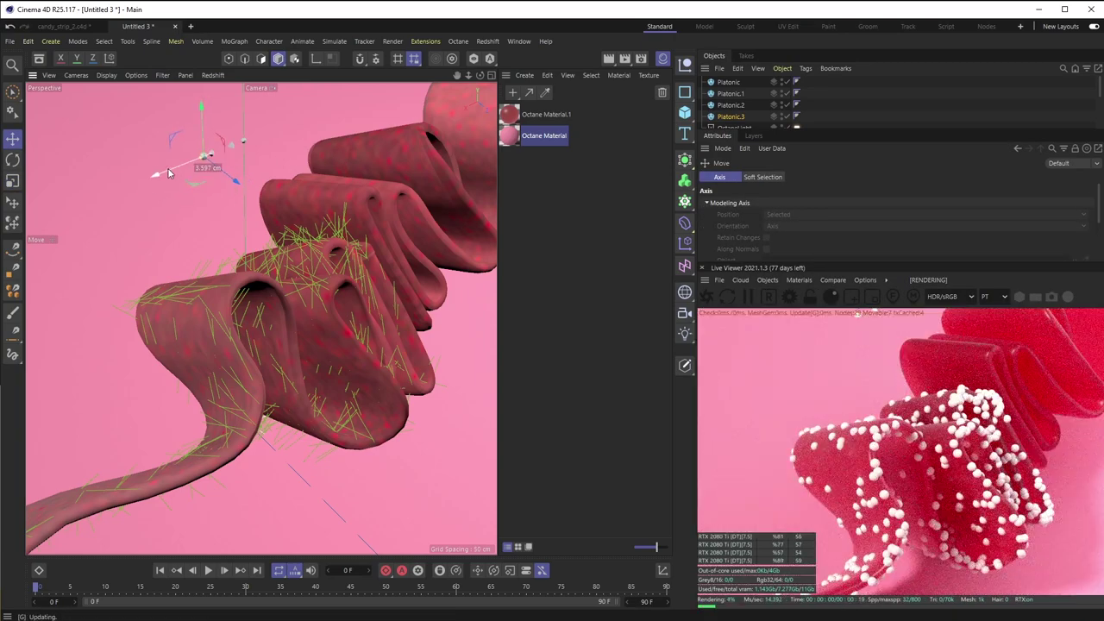
key(t)
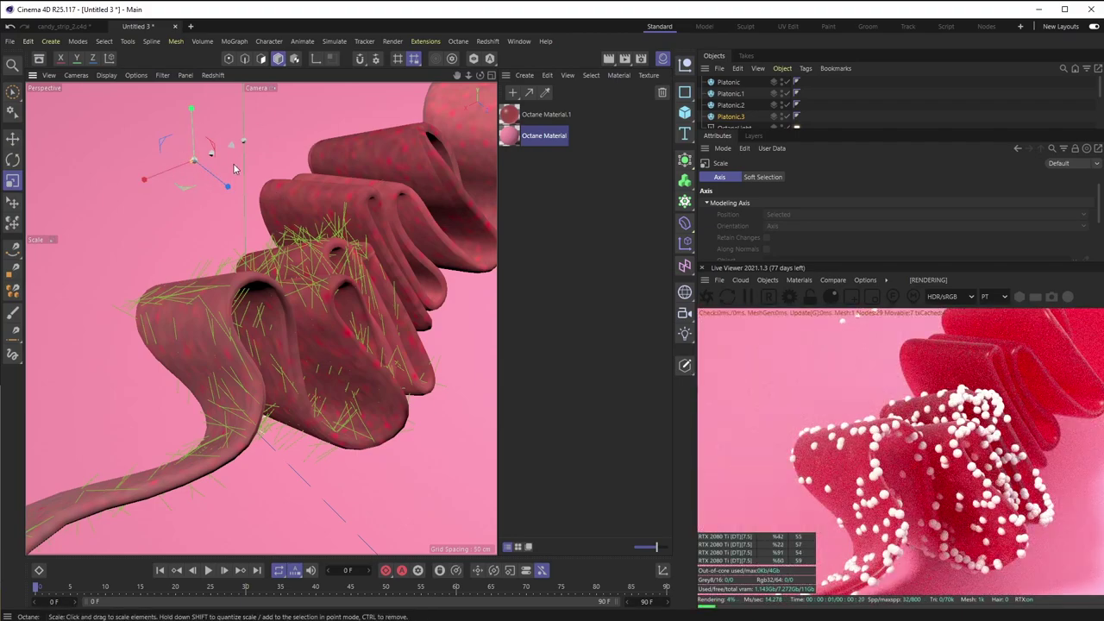
Nest all four Platonic solids under the Octane Scatter object so they are scattered on the front ribbon
click(729, 82)
shift+click(731, 117)
scroll(731, 112, up, 3)
scroll(736, 111, down, 1)
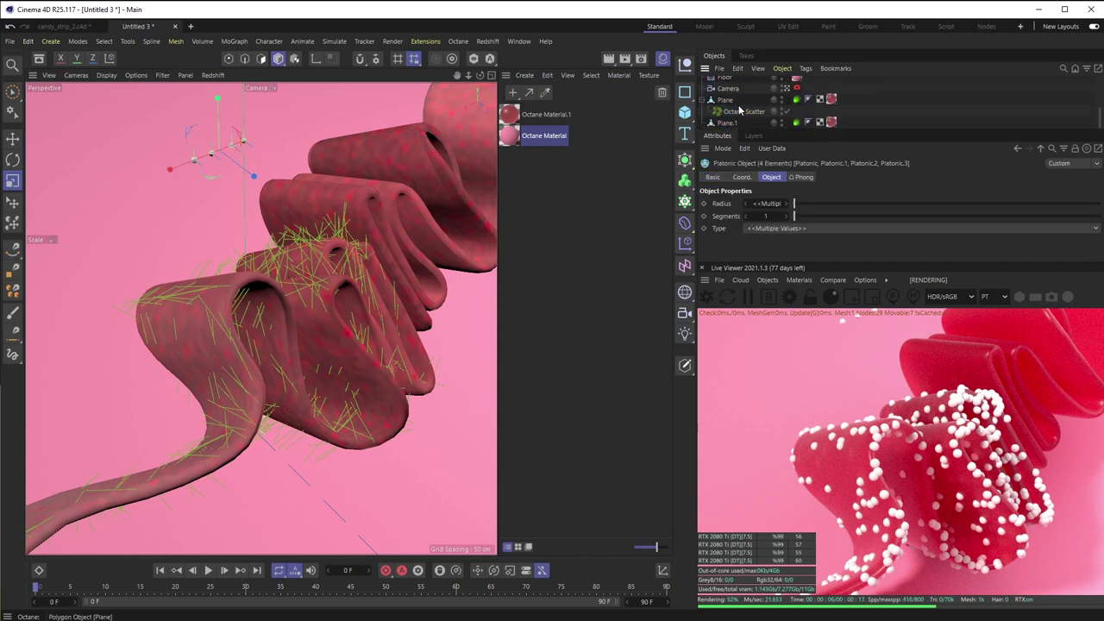
scroll(737, 110, up, 3)
mouse_move(734, 109)
mouse_down()
mouse_move(746, 138)
mouse_move(738, 114)
mouse_up()
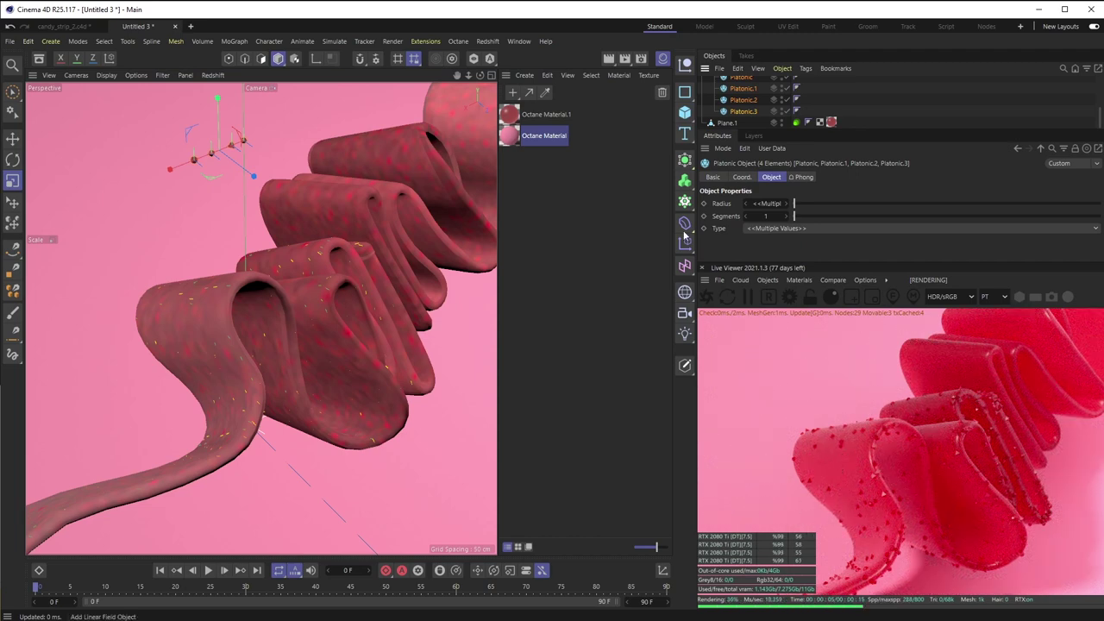
Raise the Octane Scatter's distribution count to 3000 and on to 3500
drag(763, 131, 756, 158)
click(748, 121)
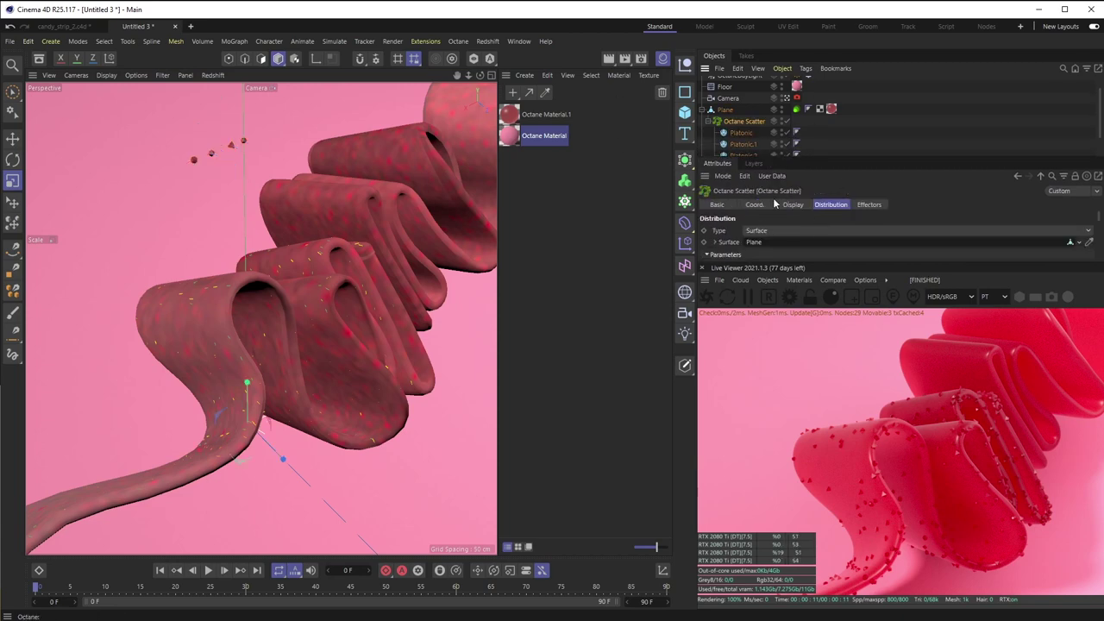
drag(760, 153, 762, 121)
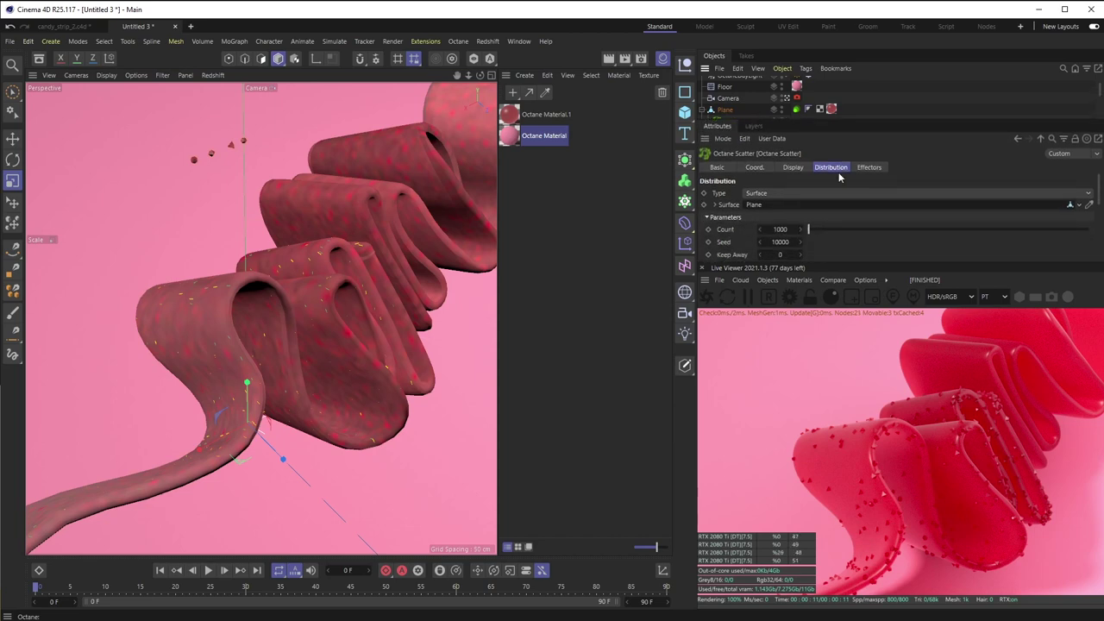
double_click(781, 228)
text(3000)
key(Return)
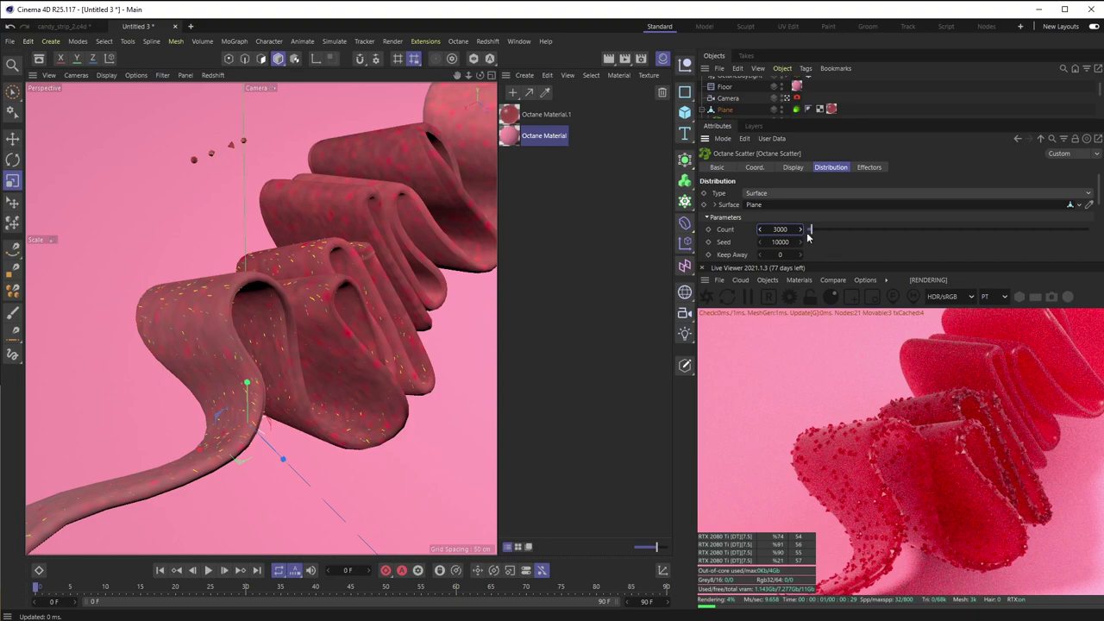
double_click(802, 231)
text(3500)
key(Return)
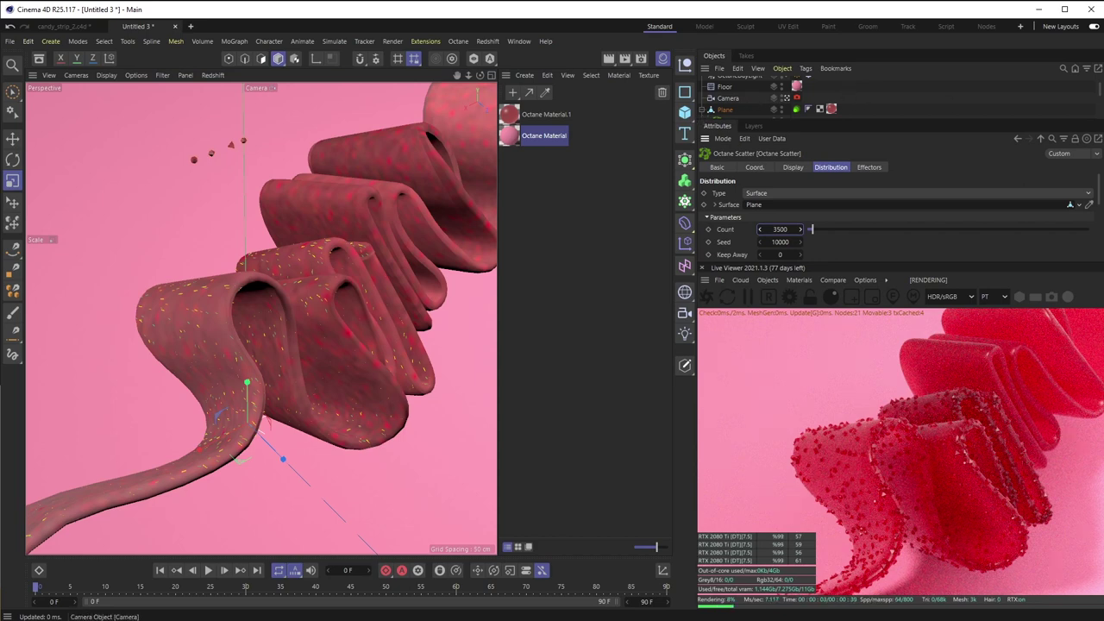
Select the four Platonic solids under the Octane Scatter and scale them down together
scroll(955, 105, down, 8)
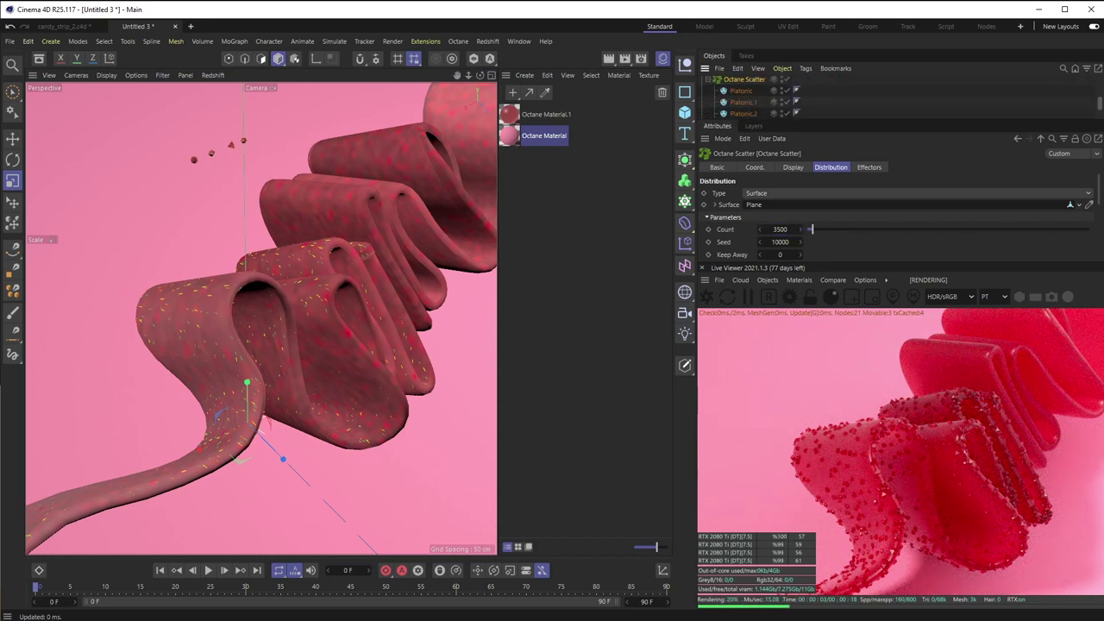
click(745, 81)
scroll(762, 107, down, 1)
shift+click(737, 101)
key(t)
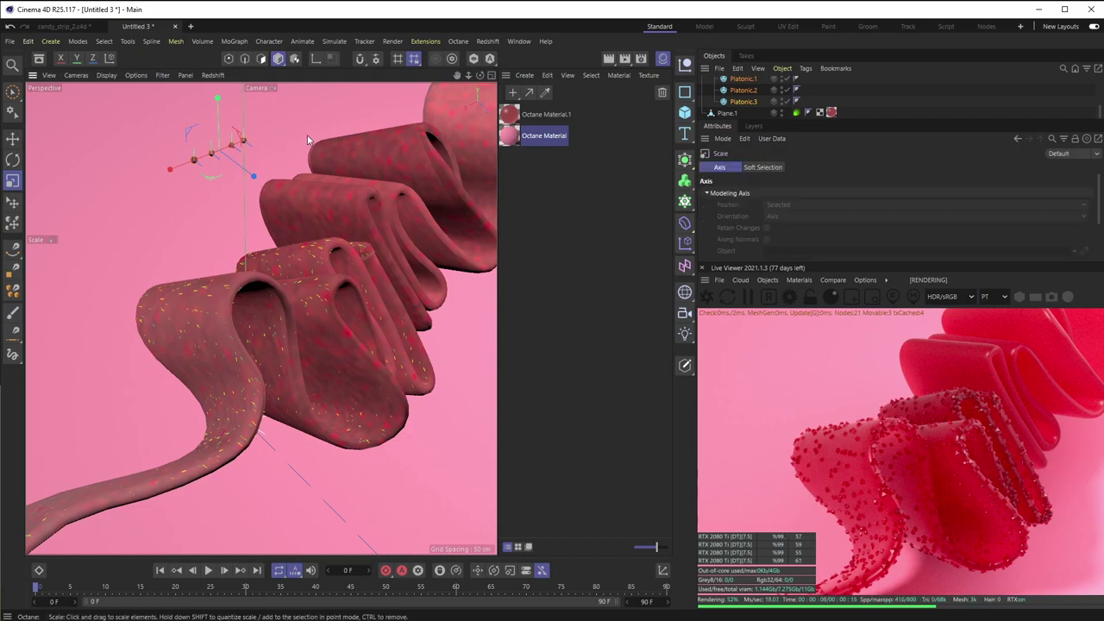
drag(317, 128, 238, 182)
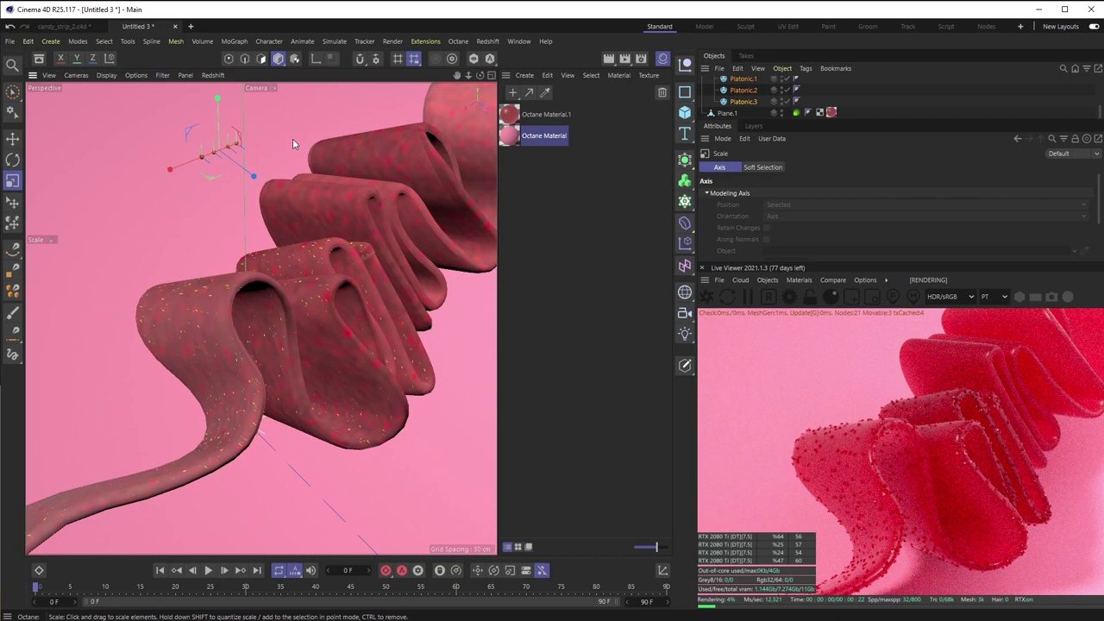
Create a new Octane material for the grains and set its material type to Specular
click(524, 75)
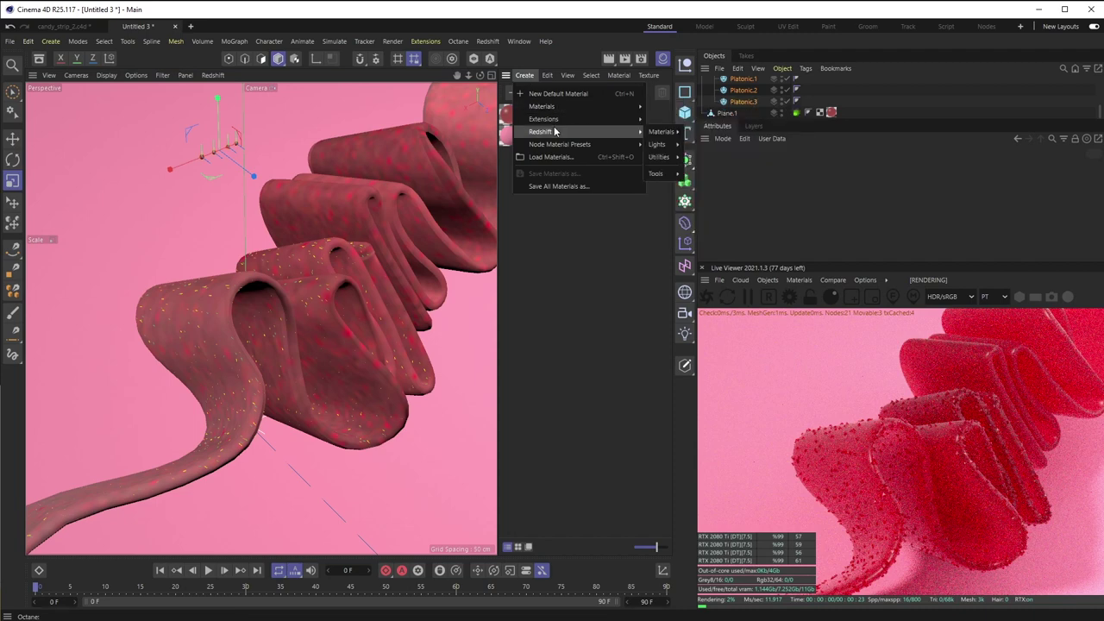
mouse_move(557, 119)
mouse_move(672, 119)
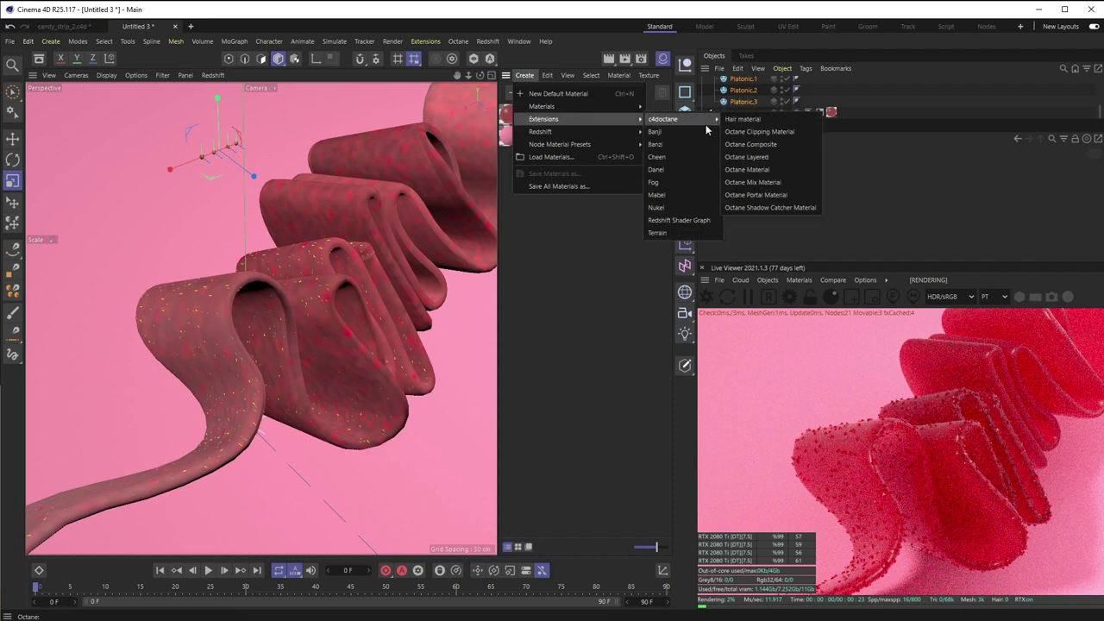
click(777, 169)
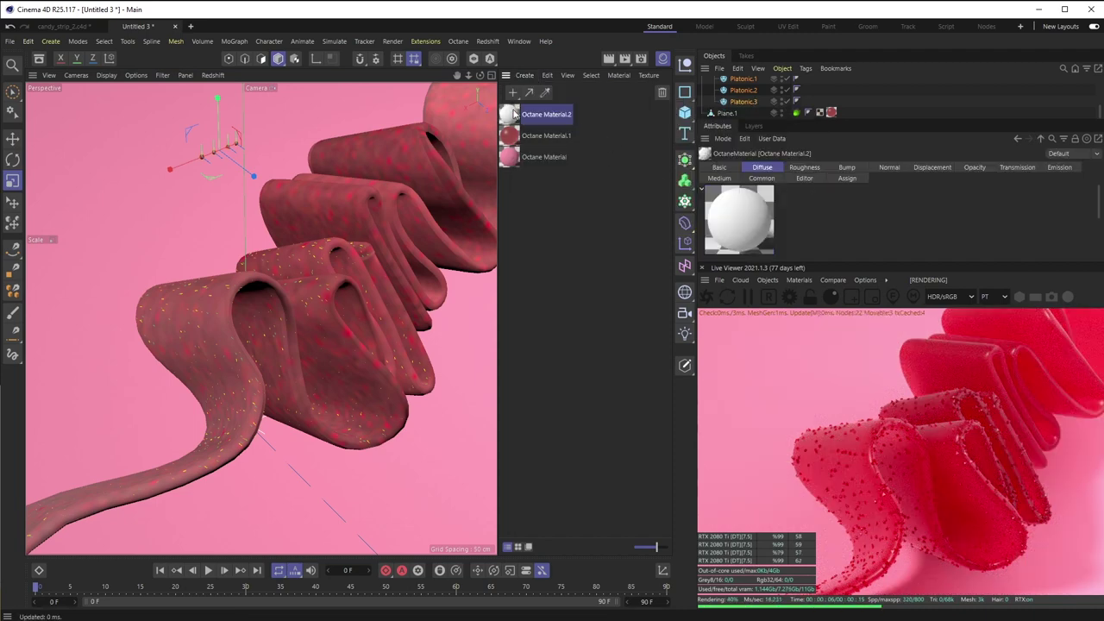
double_click(513, 114)
click(389, 231)
click(427, 269)
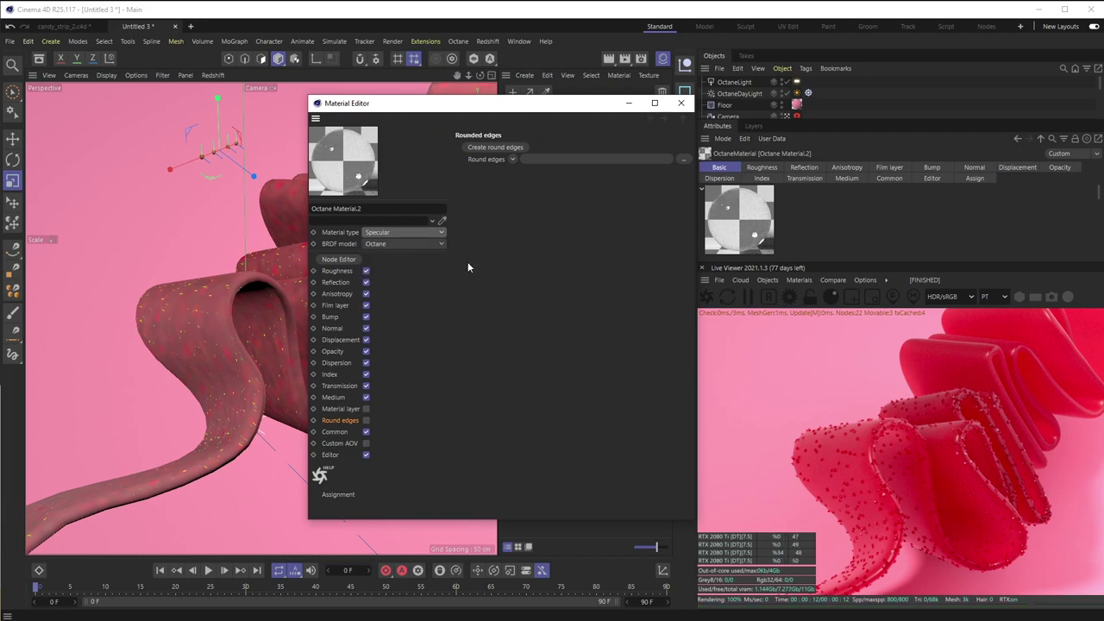
Set the specular material's roughness float to about 0.015 and apply the material to the four Platonic solids
click(337, 271)
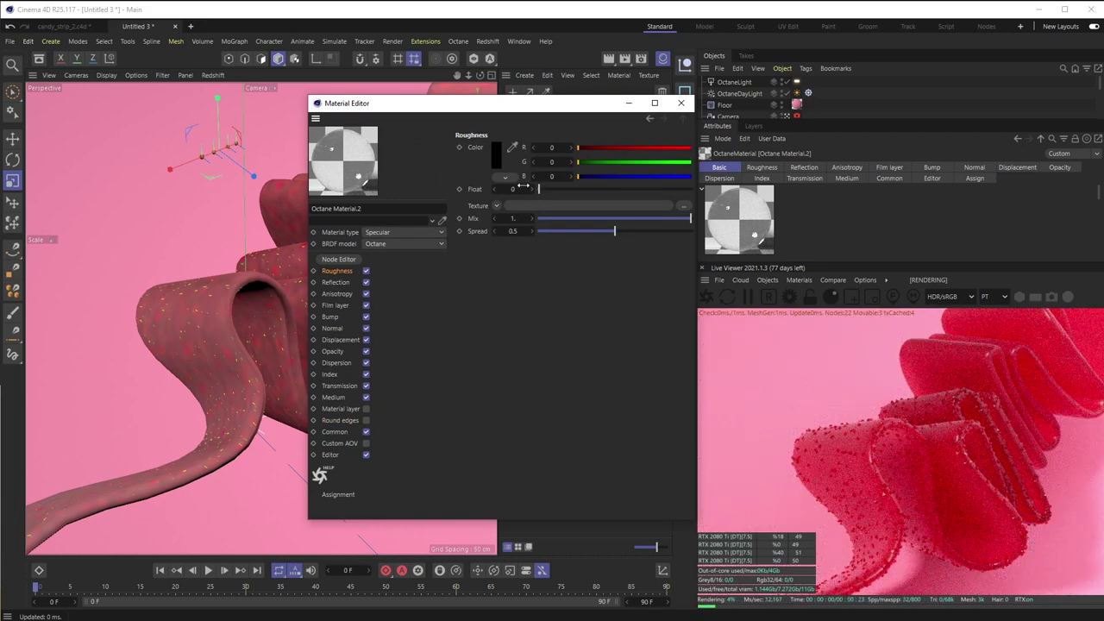
drag(544, 189, 541, 192)
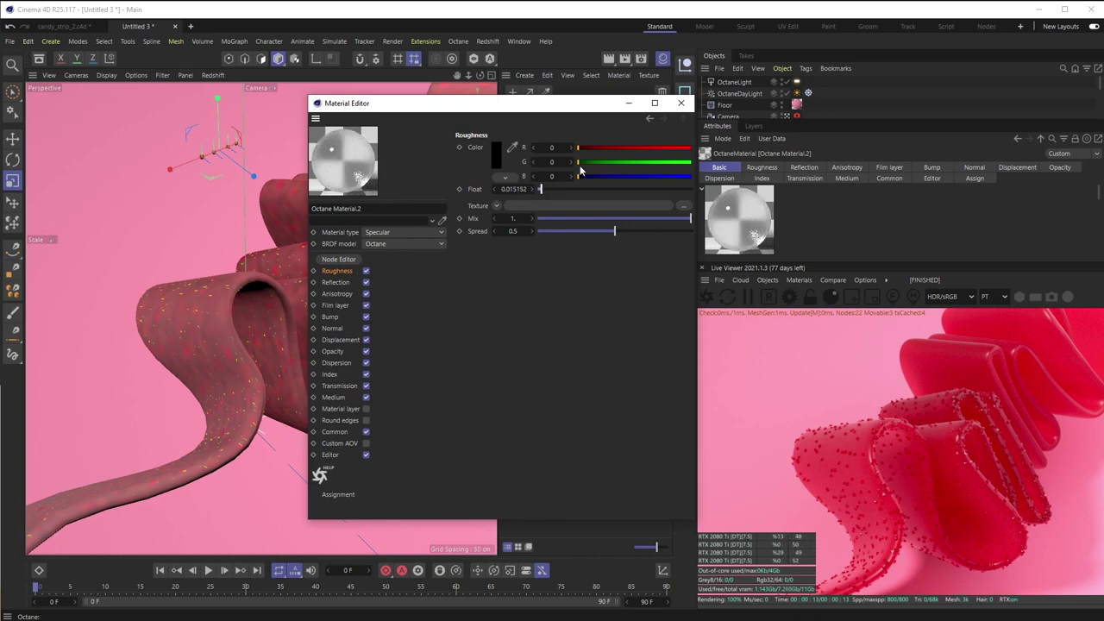
click(681, 102)
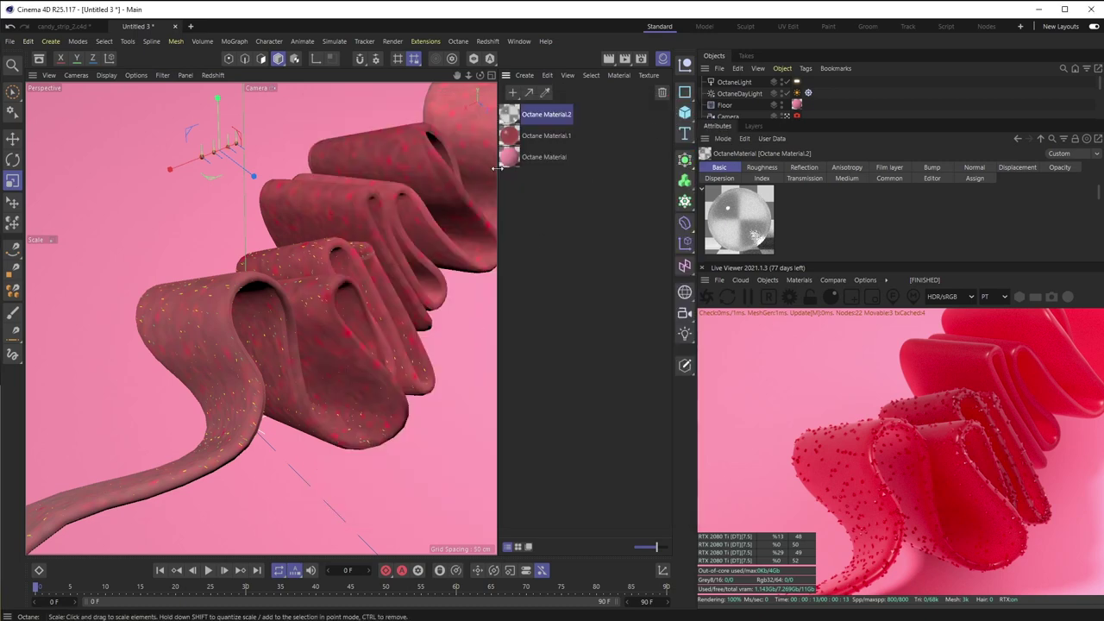
drag(513, 112, 808, 151)
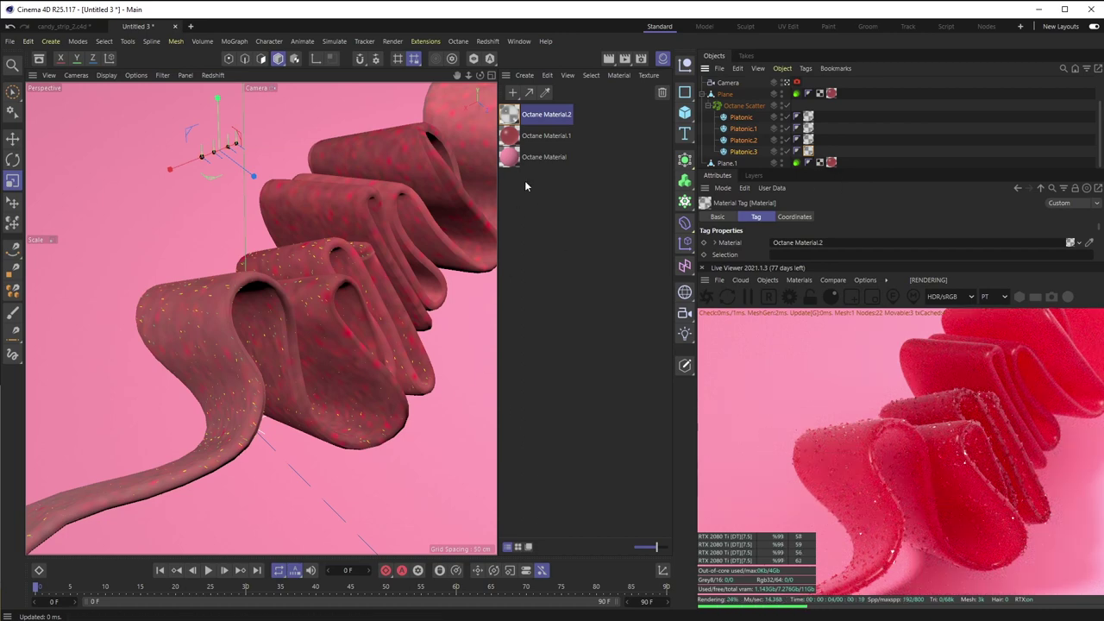
Set the grain material's refraction index to 1.7
double_click(512, 115)
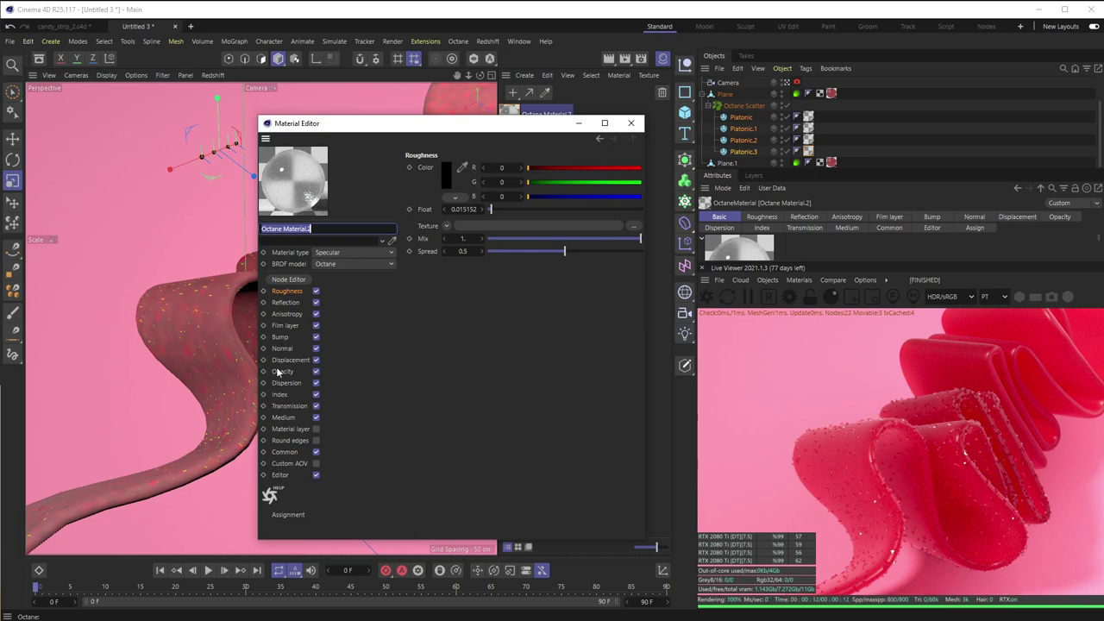
click(279, 394)
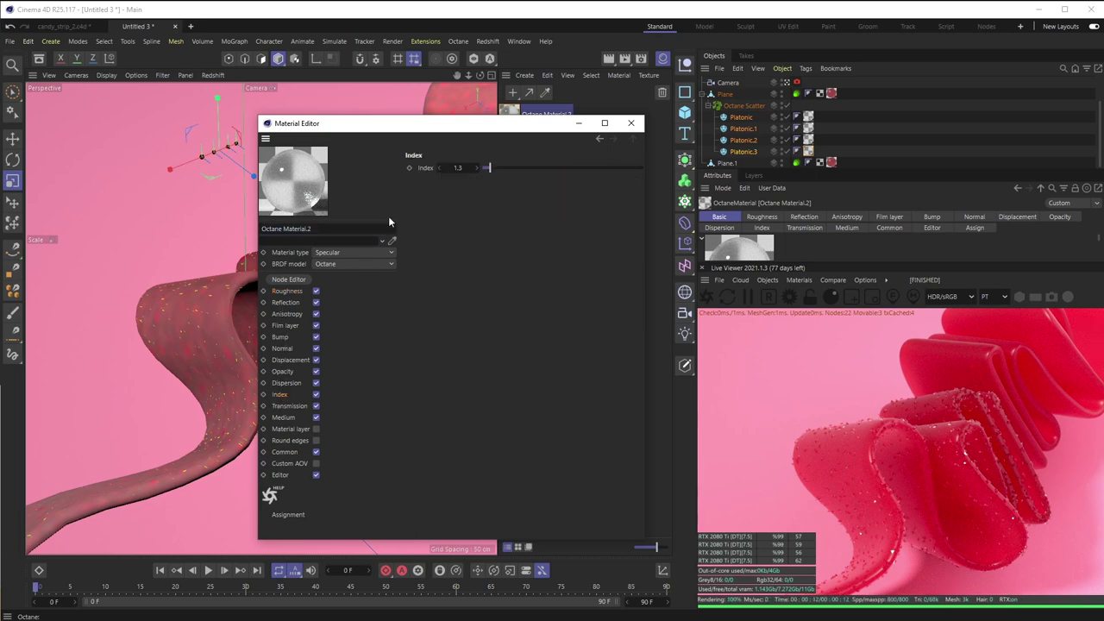
double_click(457, 168)
text(1.5)
key(Return)
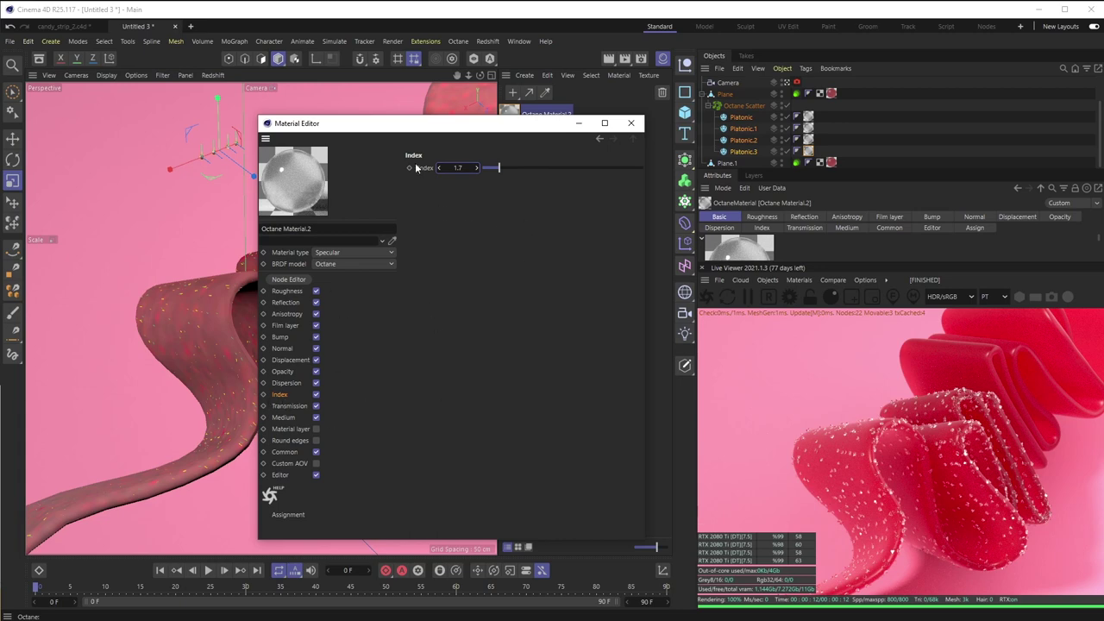
Compare the grain material with and without Fake shadows, leave the option enabled and close the material editor
click(286, 301)
click(284, 451)
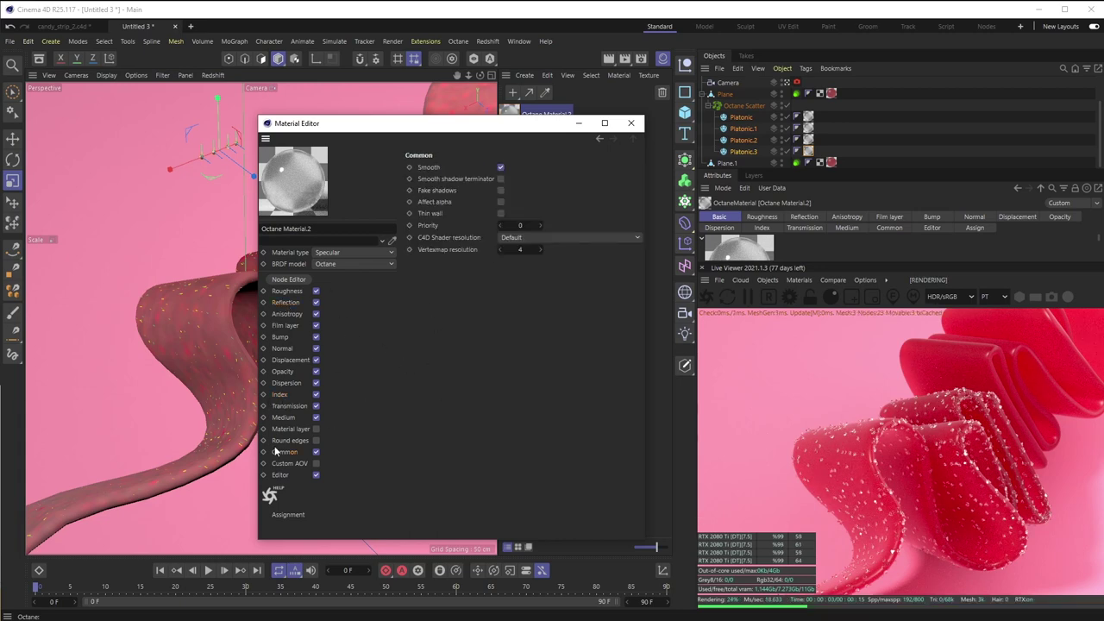
click(501, 191)
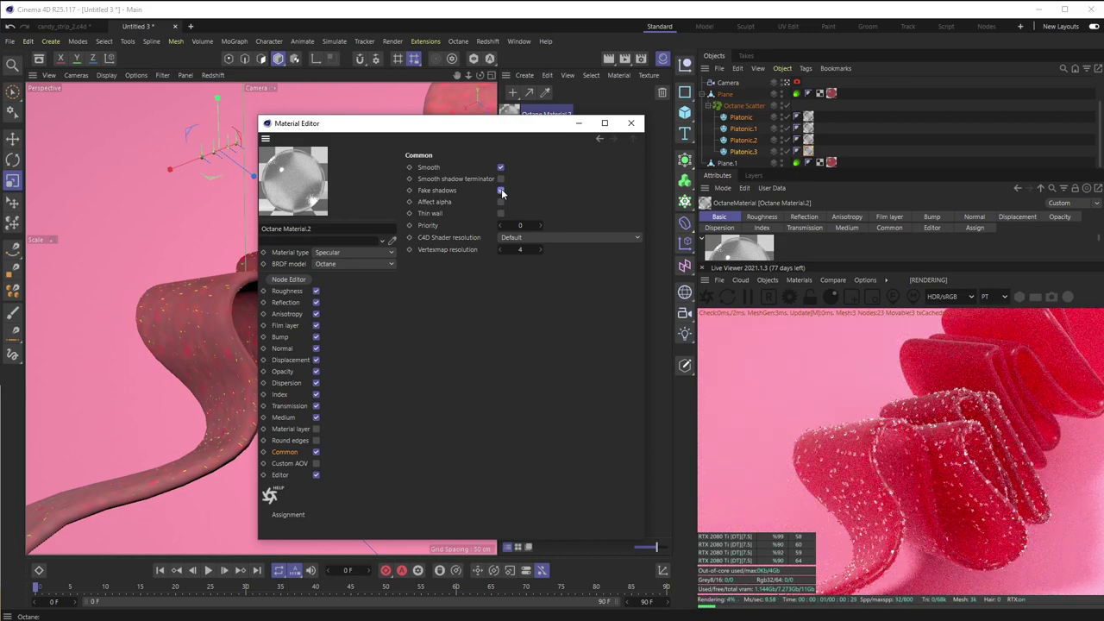
click(501, 191)
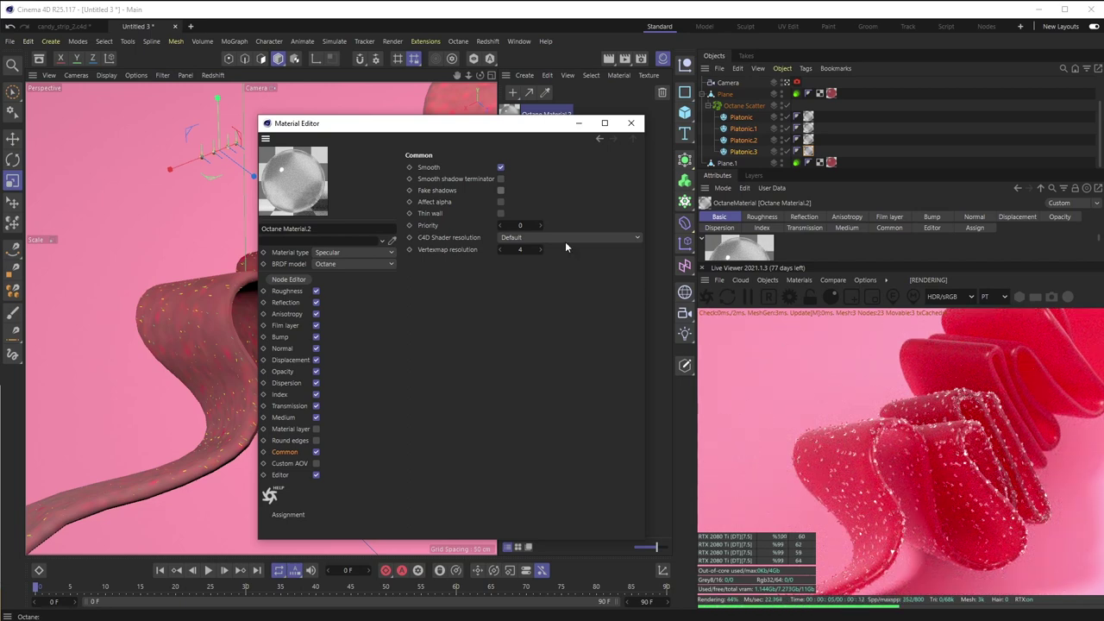
click(500, 191)
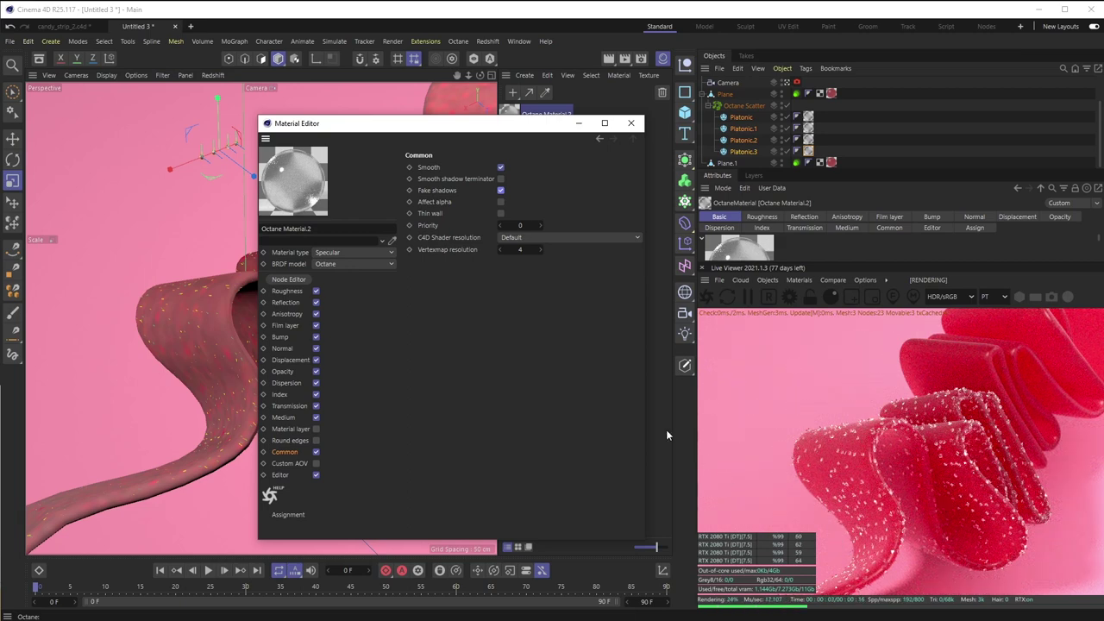
click(630, 123)
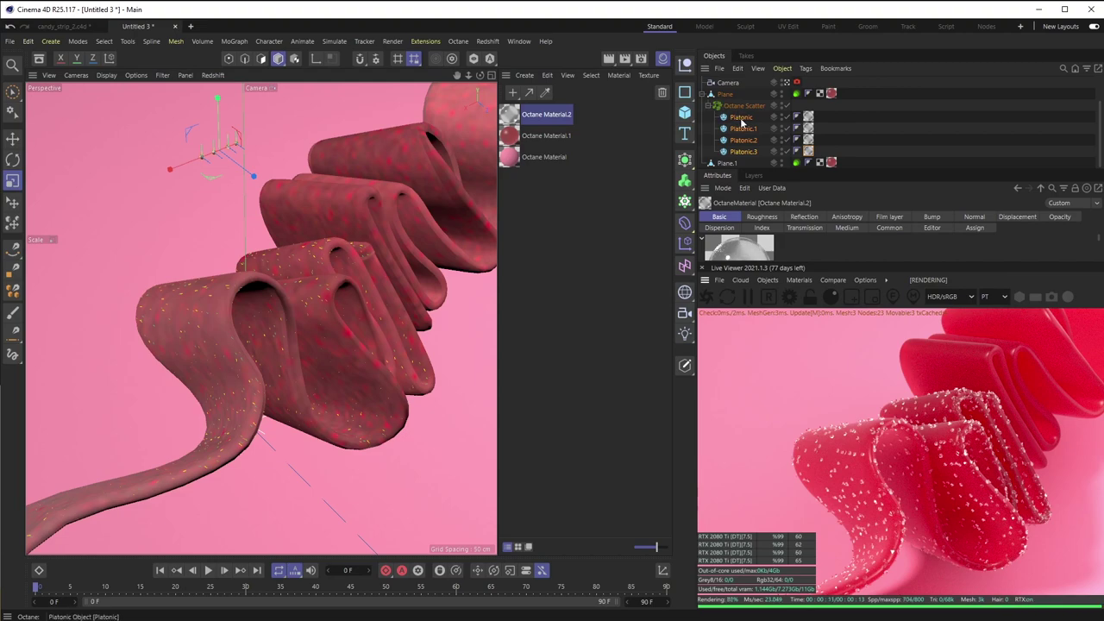
Scale the four Platonic solids down a little further
drag(405, 150, 370, 163)
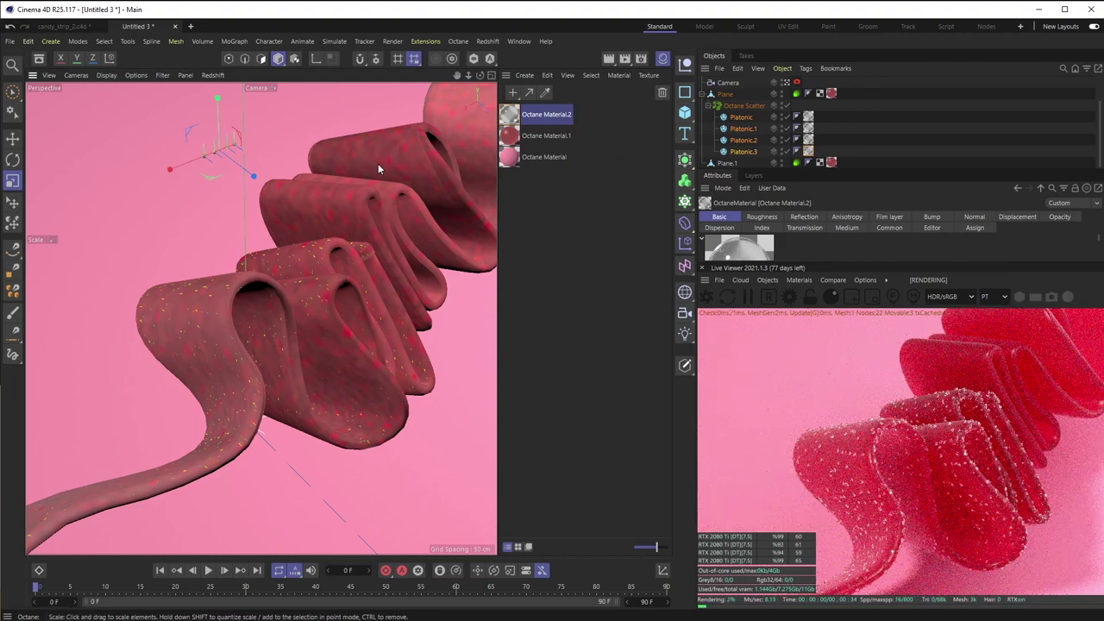
Duplicate the Octane Scatter with its solids under Plane.1 and set the copy's distribution surface to Plane.1
click(707, 106)
click(737, 140)
click(737, 140)
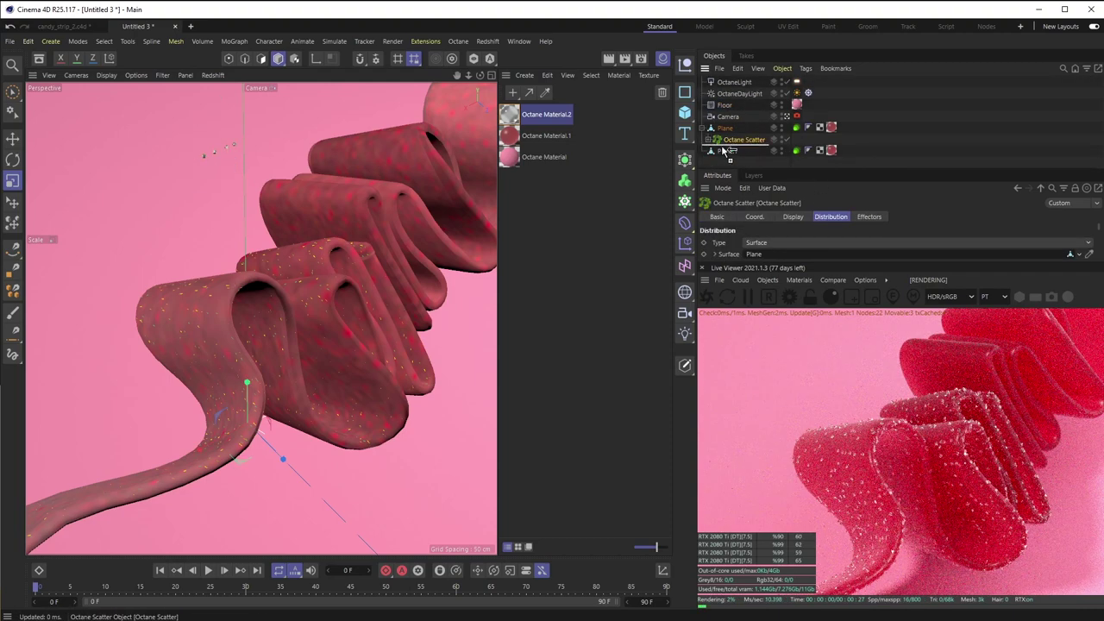
ctrl+drag(728, 153, 729, 153)
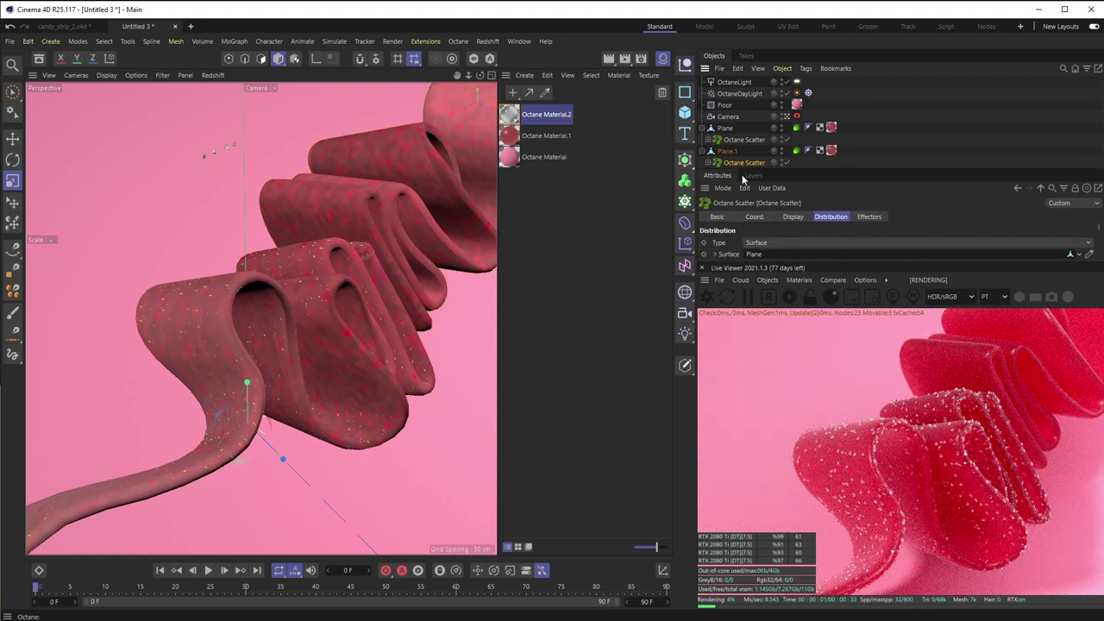
drag(731, 151, 762, 257)
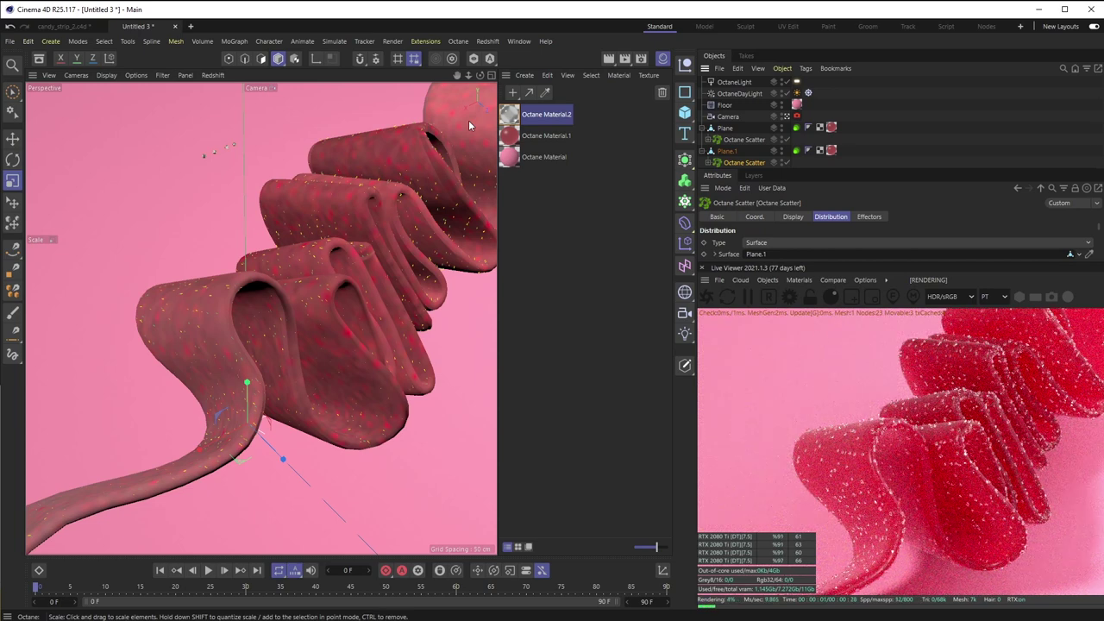
Set the instance count of the Octane Scatter under Plane to 30000
scroll(789, 245, down, 2)
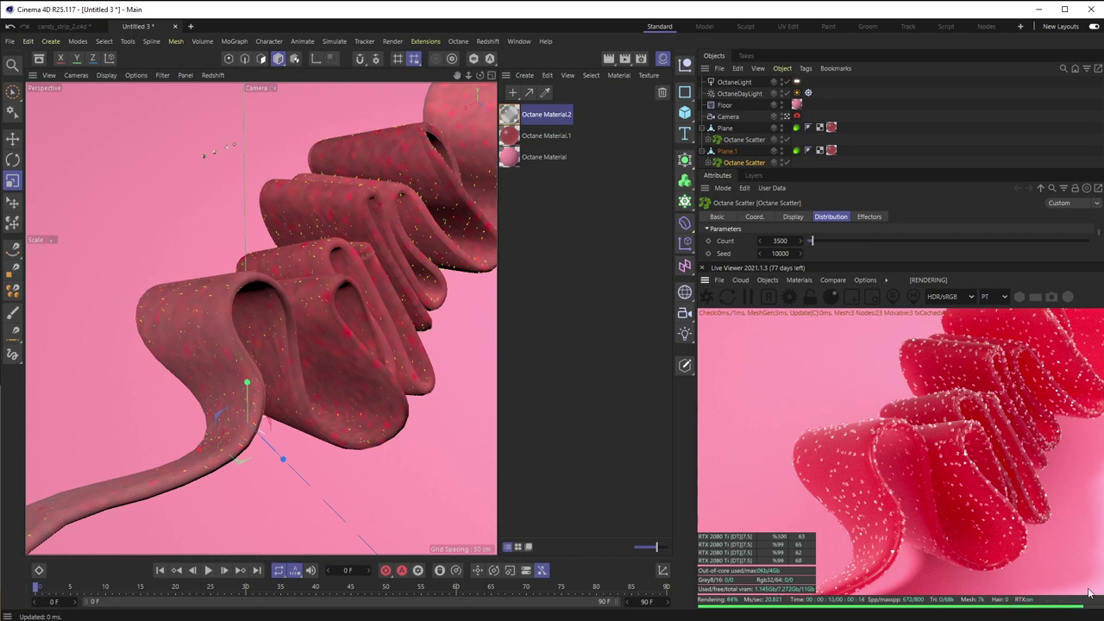
click(743, 138)
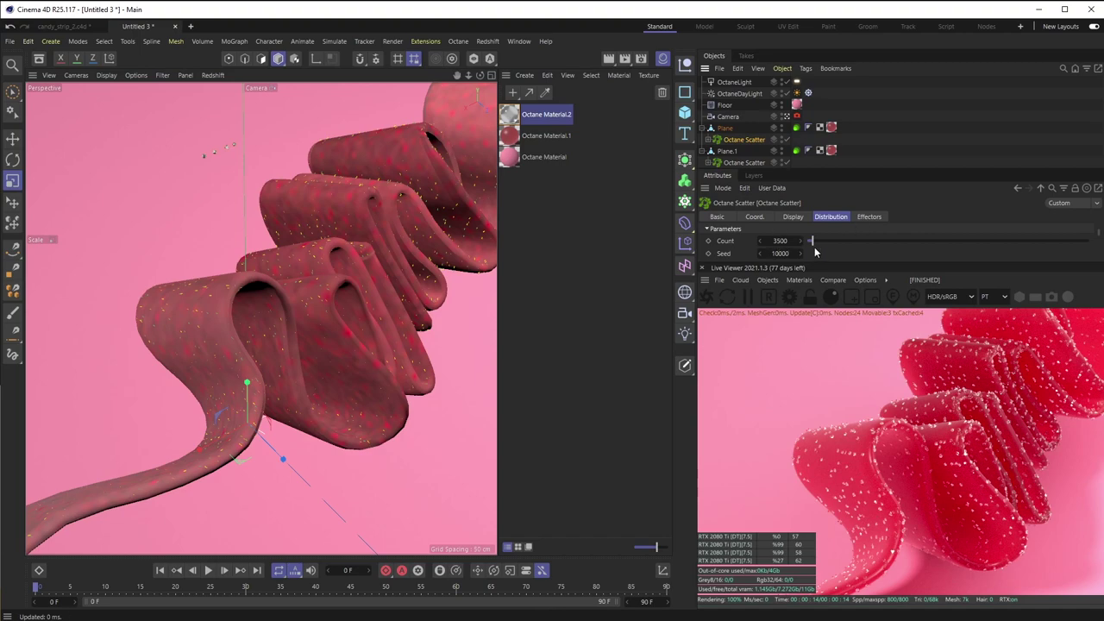
drag(815, 244, 838, 243)
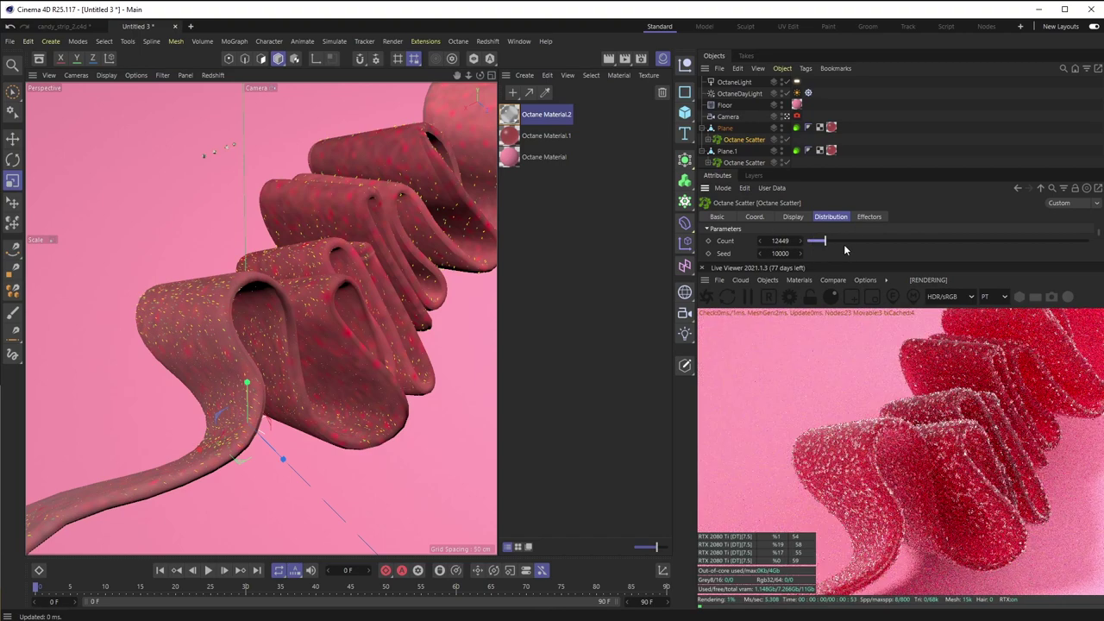
drag(833, 243, 850, 242)
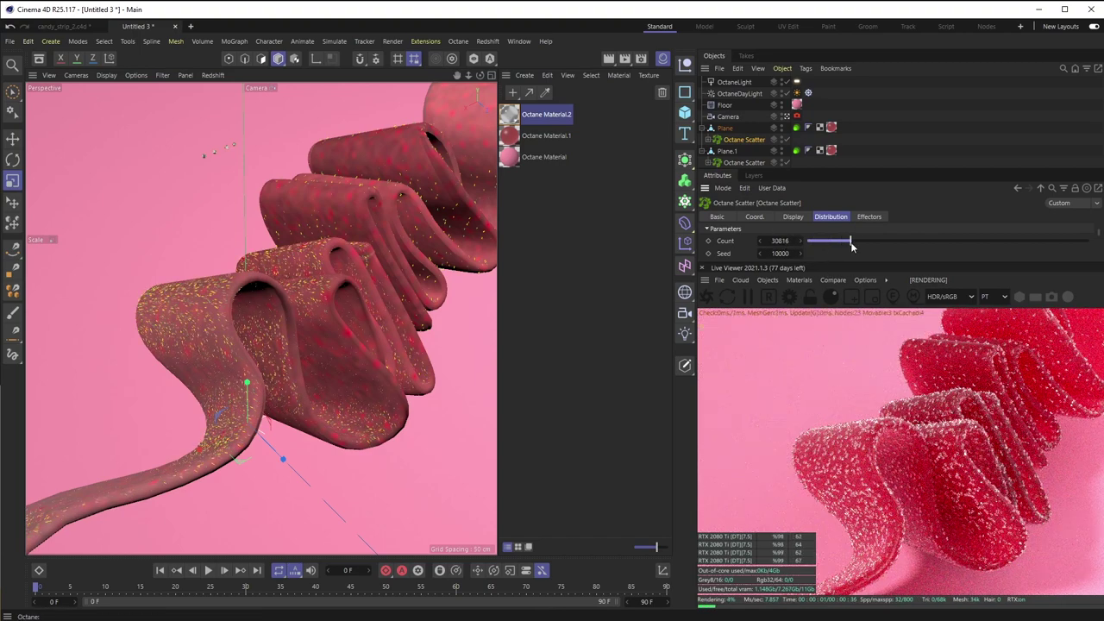
click(777, 240)
text(530000)
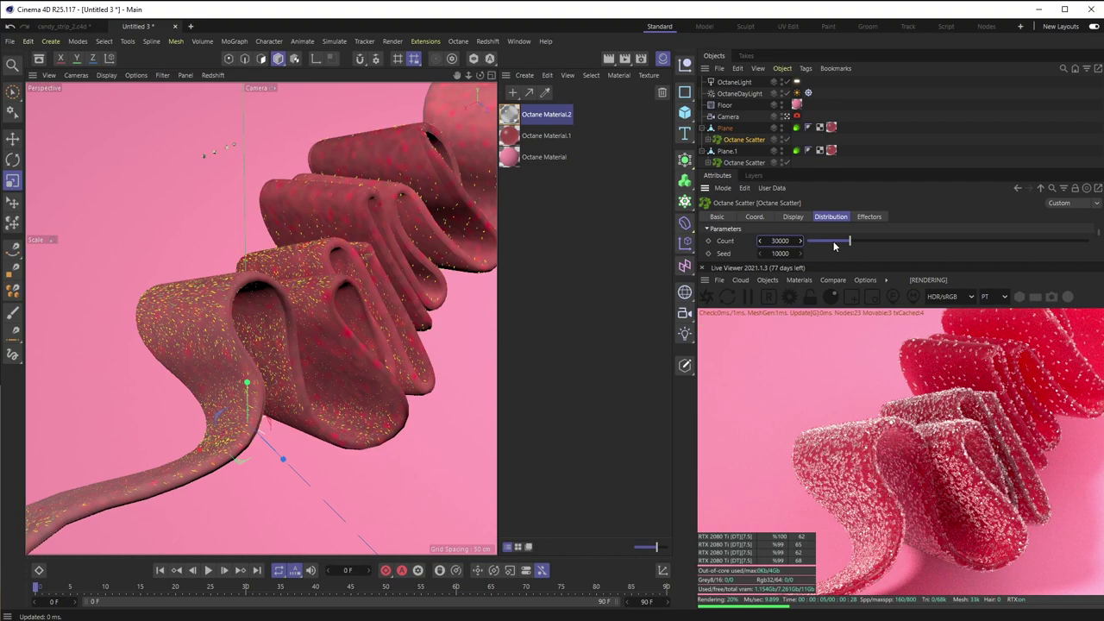
key(Return)
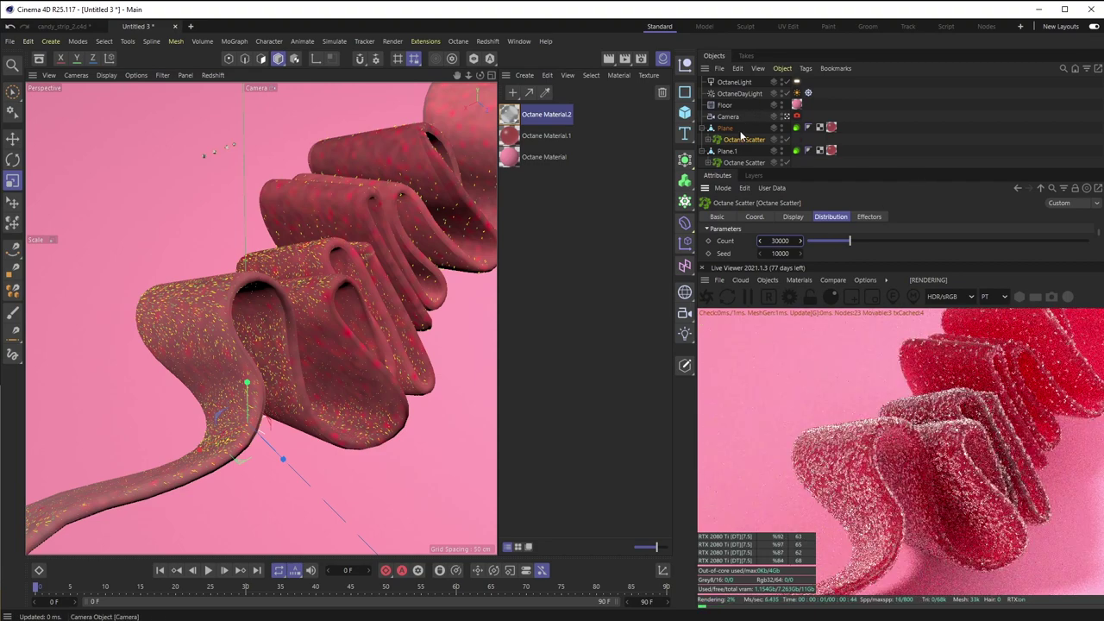
Scale down the four Platonic solids under Plane's Octane Scatter to make finer sugar grains
click(709, 144)
click(708, 139)
click(743, 152)
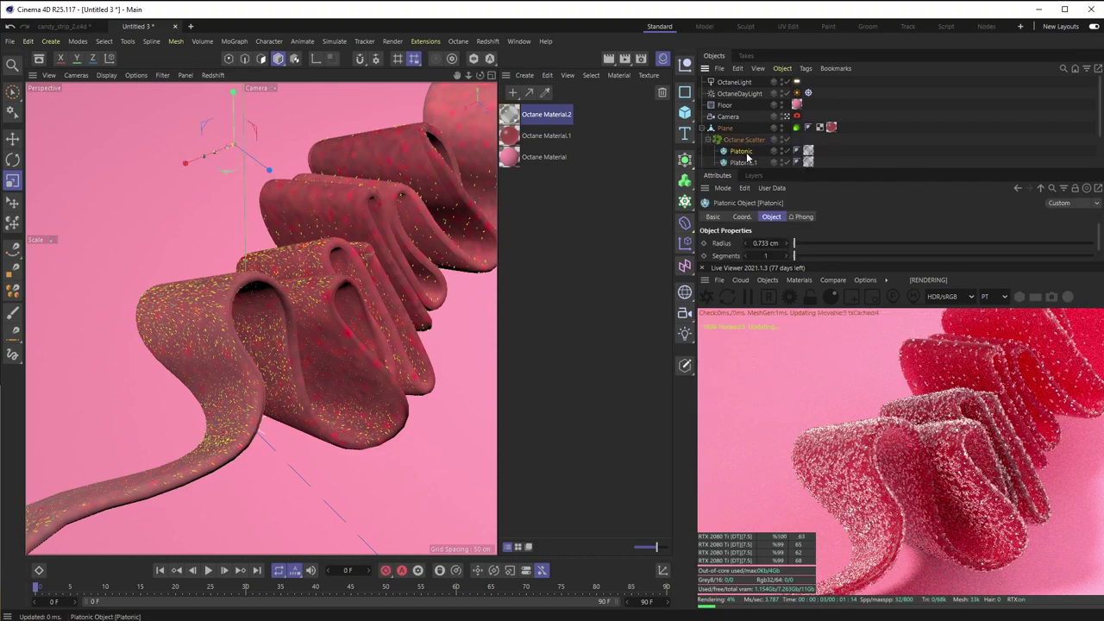
scroll(747, 155, down, 2)
shift+click(736, 140)
drag(323, 149, 220, 219)
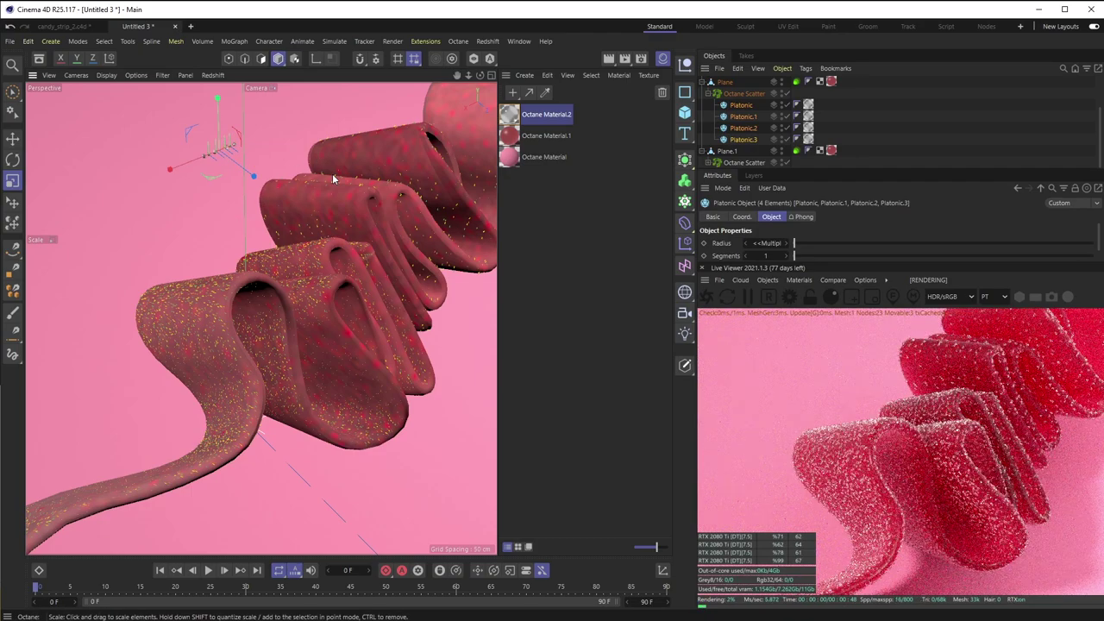
drag(333, 180, 250, 226)
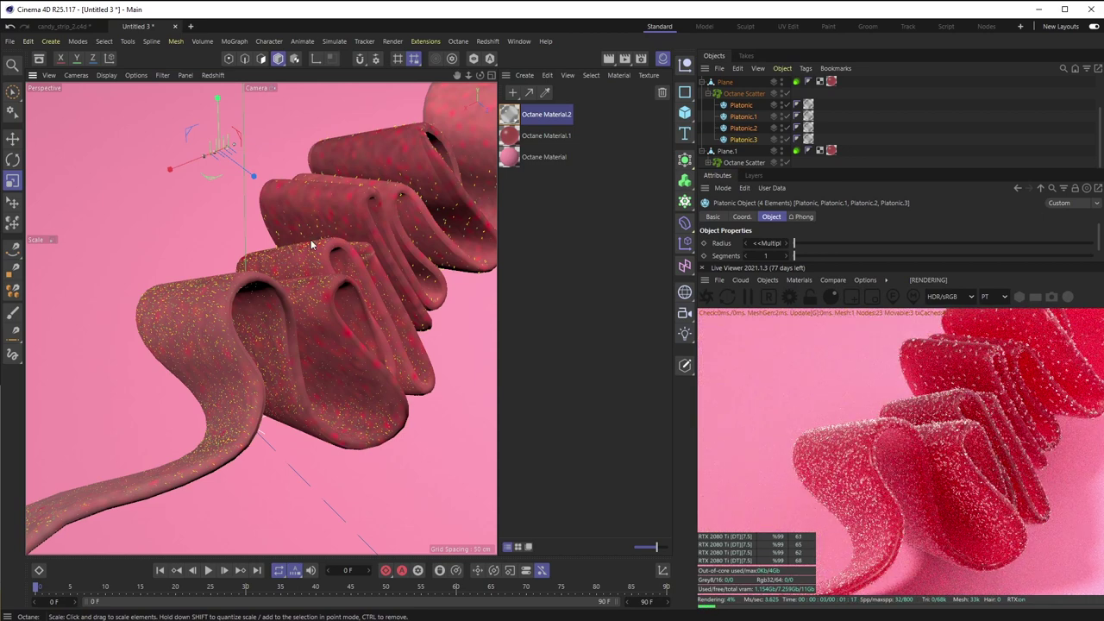
drag(267, 330, 246, 337)
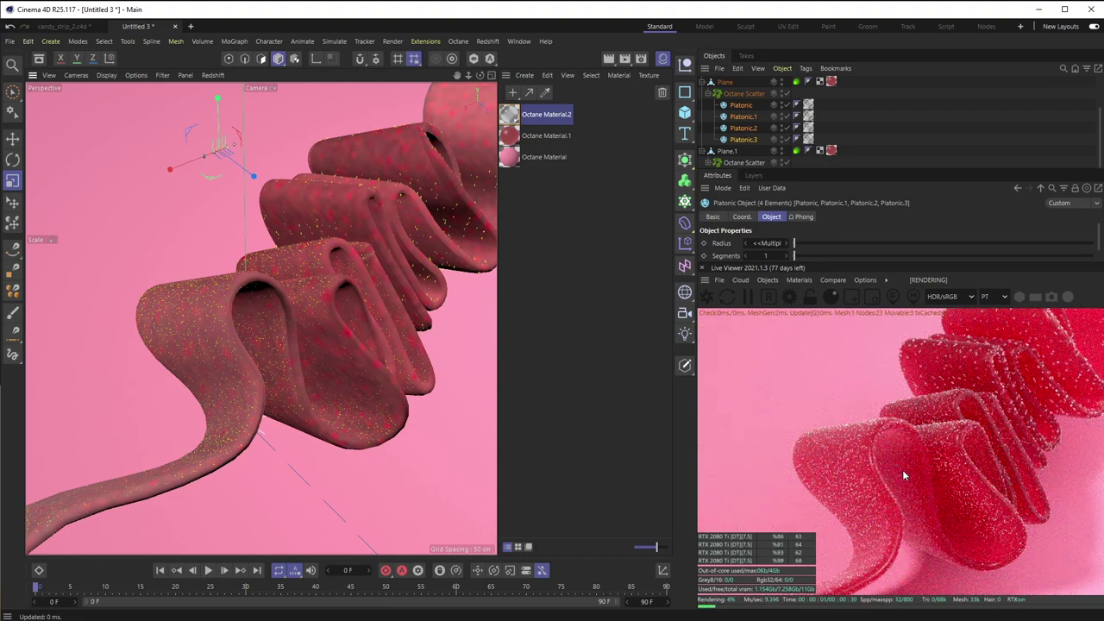
drag(256, 260, 316, 250)
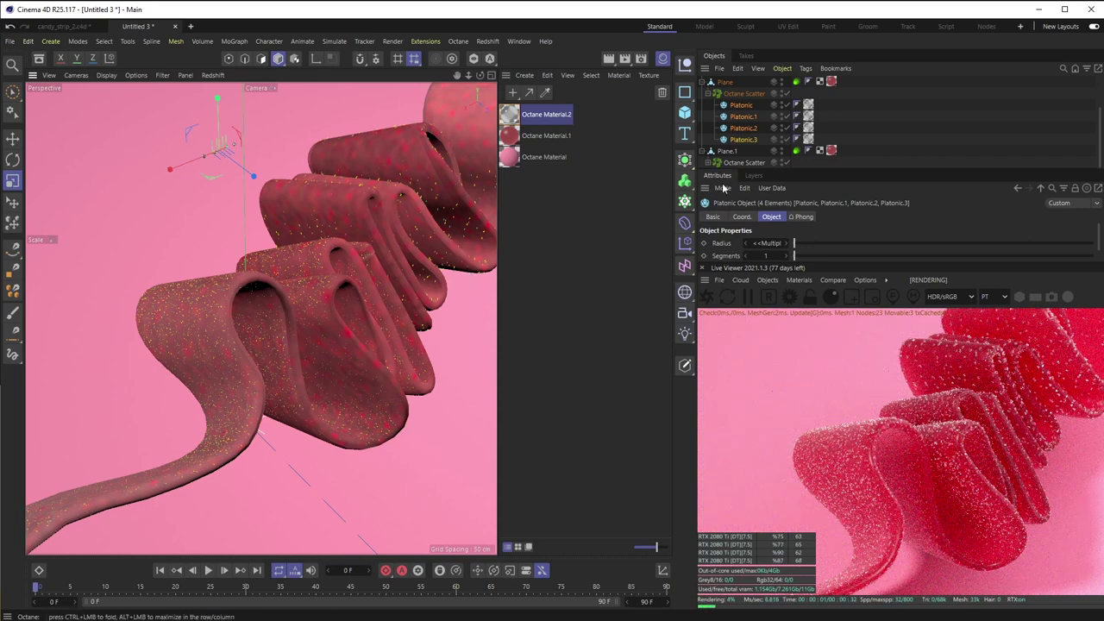
click(869, 121)
click(747, 117)
ctrl+click(743, 139)
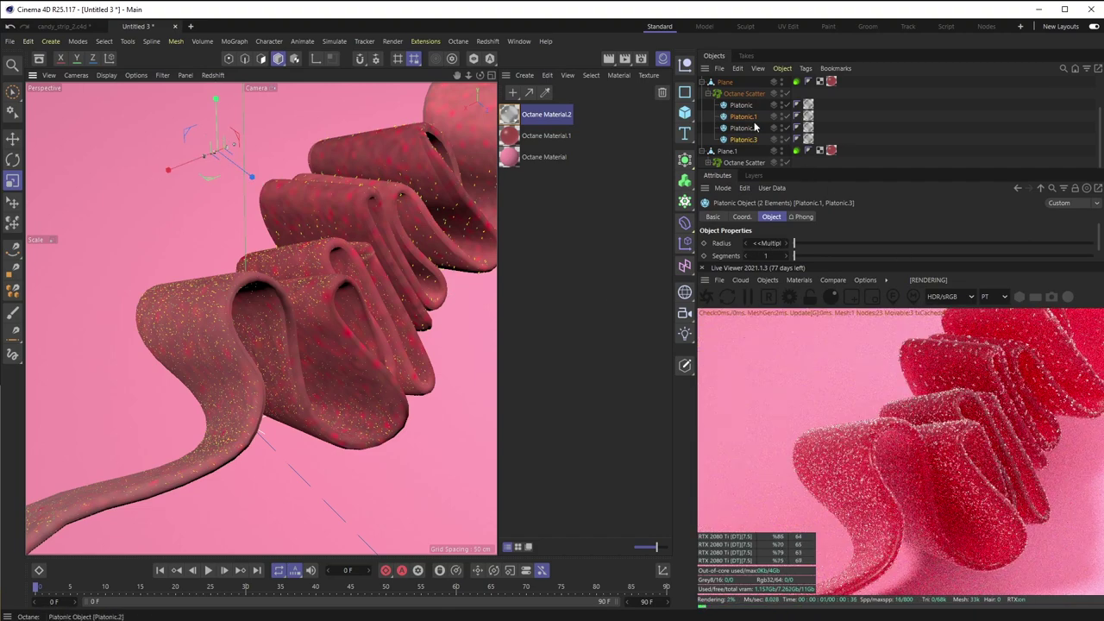
Delete the Octane Scatter under Plane.1
click(708, 94)
click(743, 138)
click(733, 163)
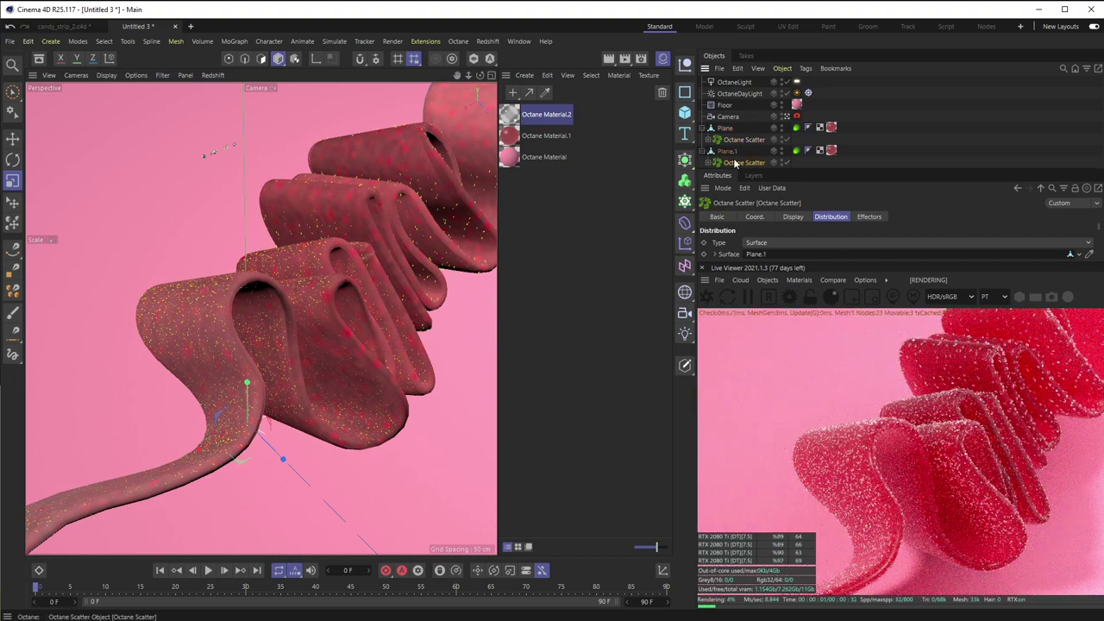
key(Delete)
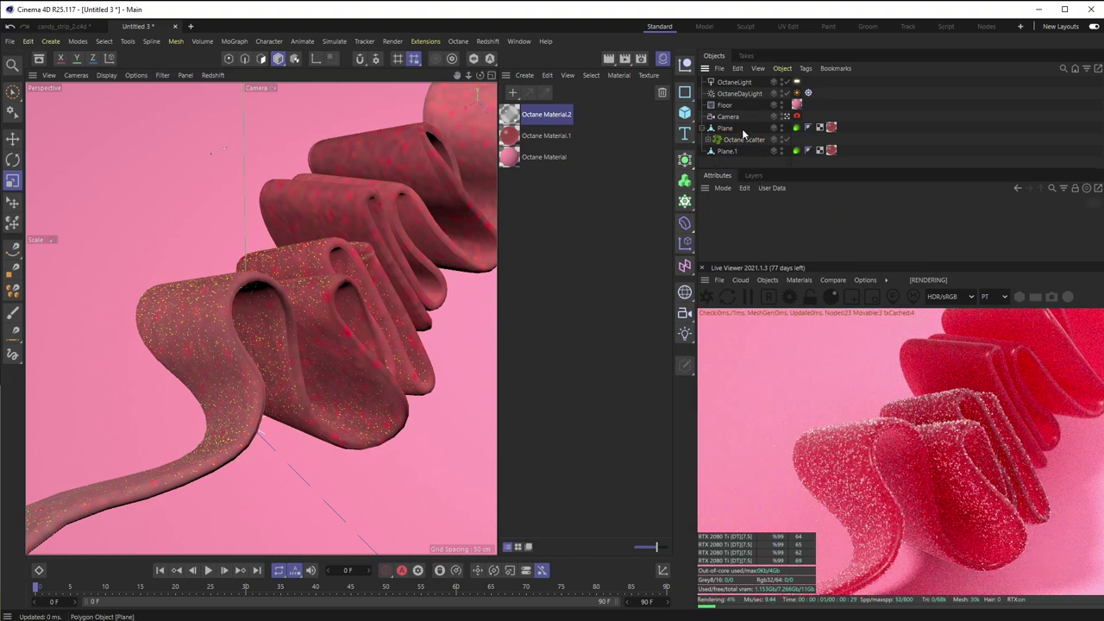
Copy Plane's denser Octane Scatter under Plane.1 and set the copy's distribution surface to Plane.1
ctrl+drag(738, 142, 730, 163)
click(729, 152)
click(730, 163)
click(729, 152)
click(733, 162)
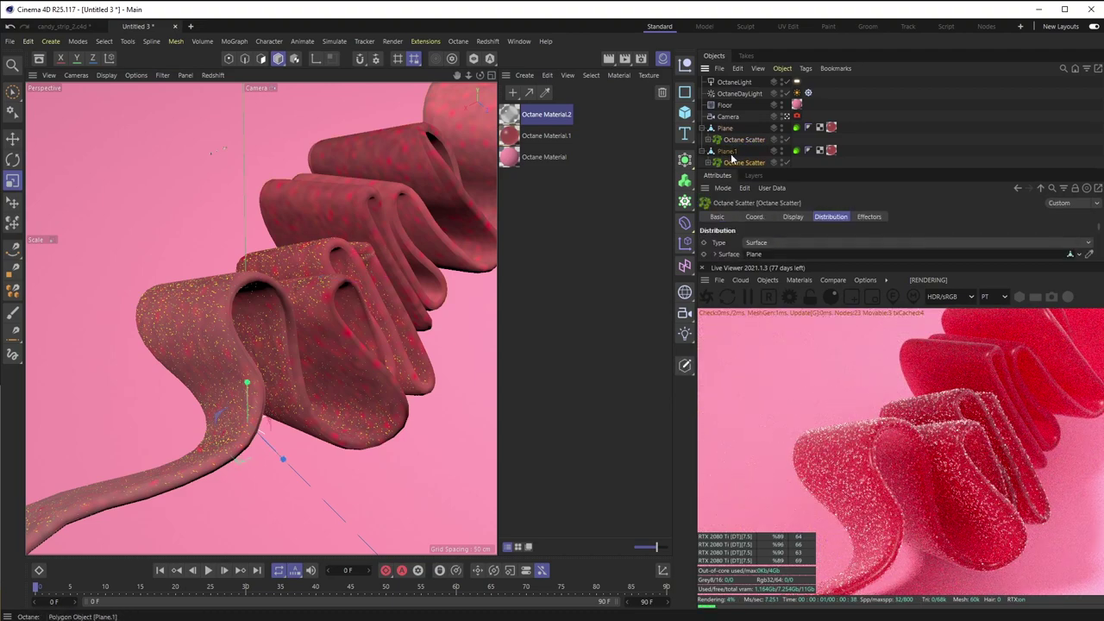
drag(762, 259, 761, 255)
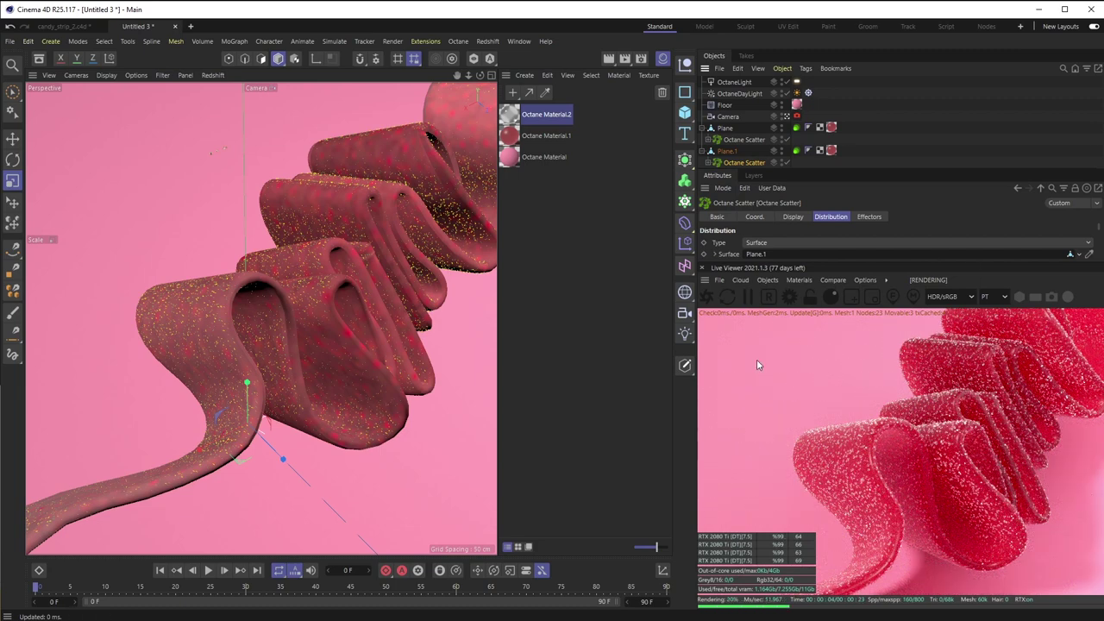
Rotate the OctaneDayLight to a heading of about -147° and a pitch of about -148°
click(747, 95)
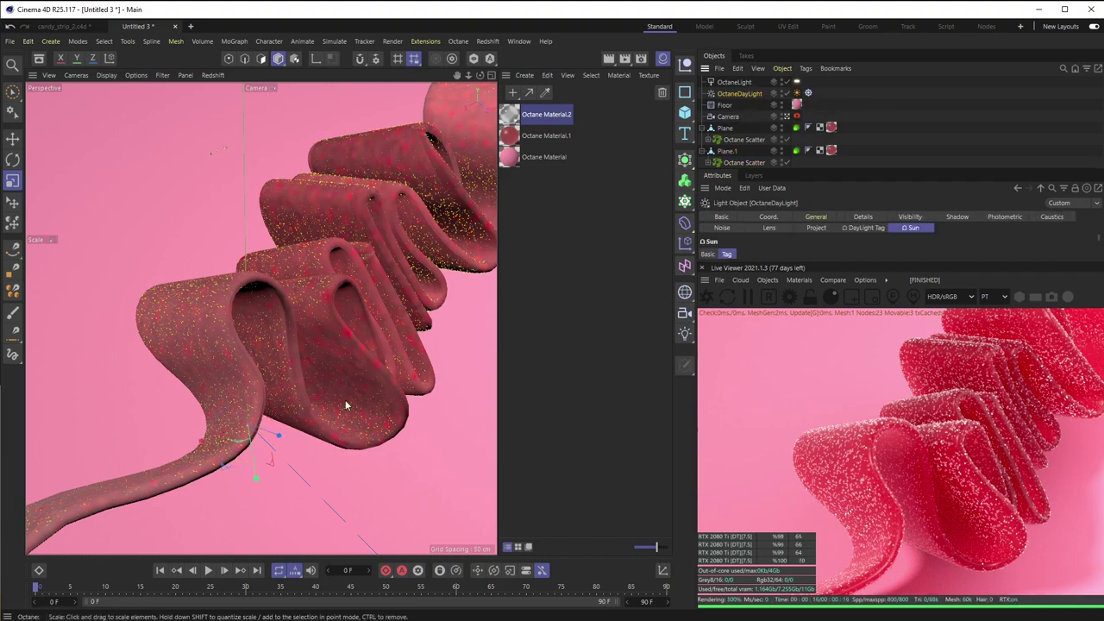
key(r)
drag(278, 424, 269, 369)
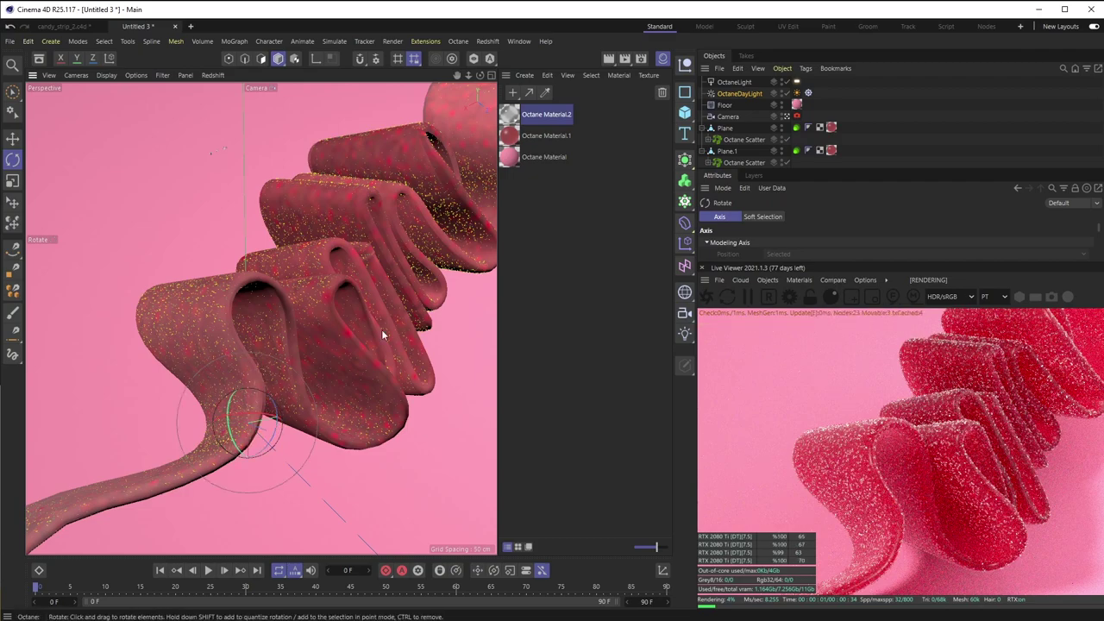
drag(243, 443, 247, 307)
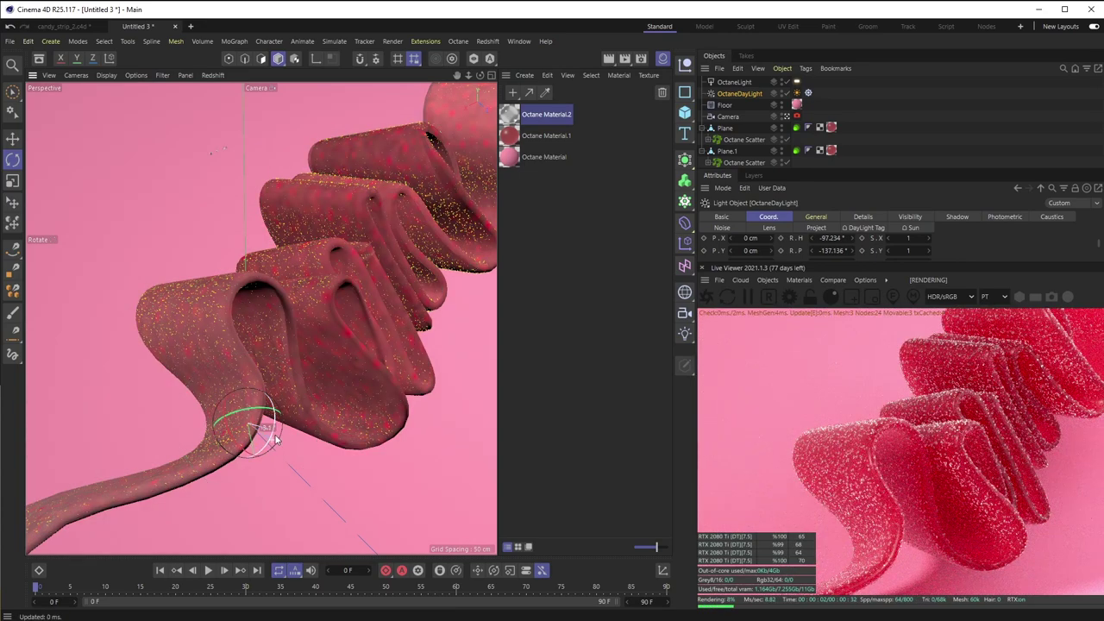
drag(229, 441, 224, 401)
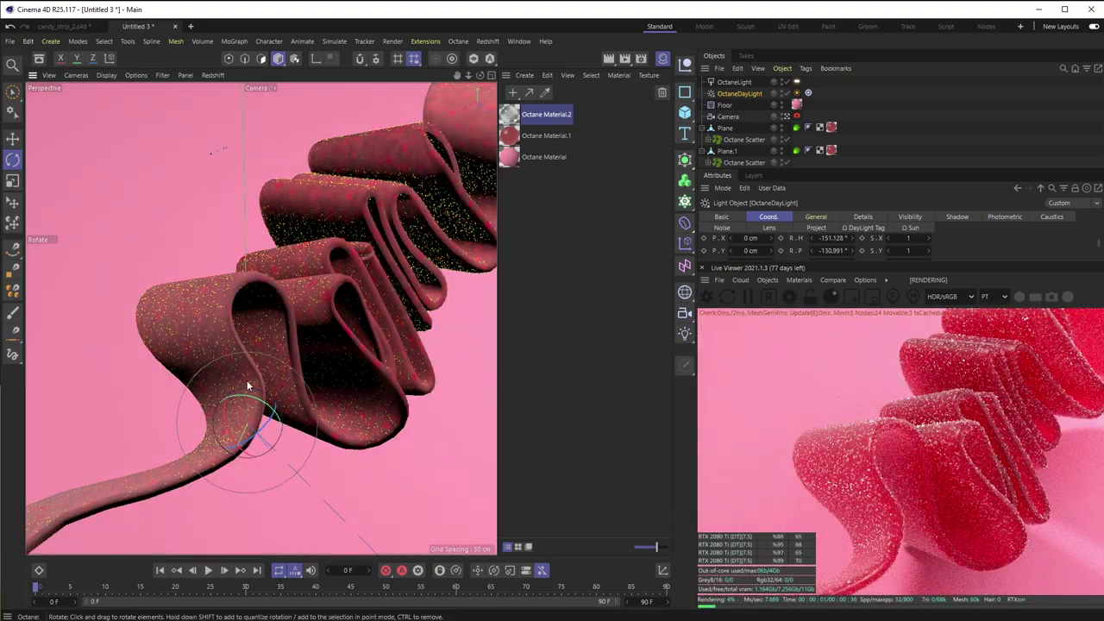
drag(247, 401, 288, 420)
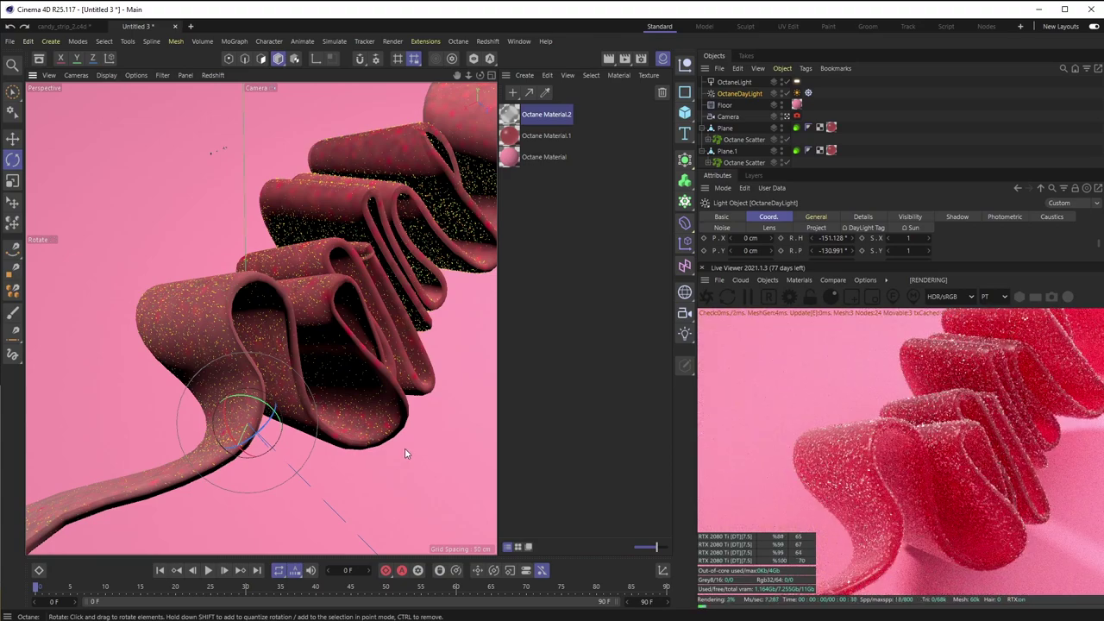
drag(263, 405, 248, 403)
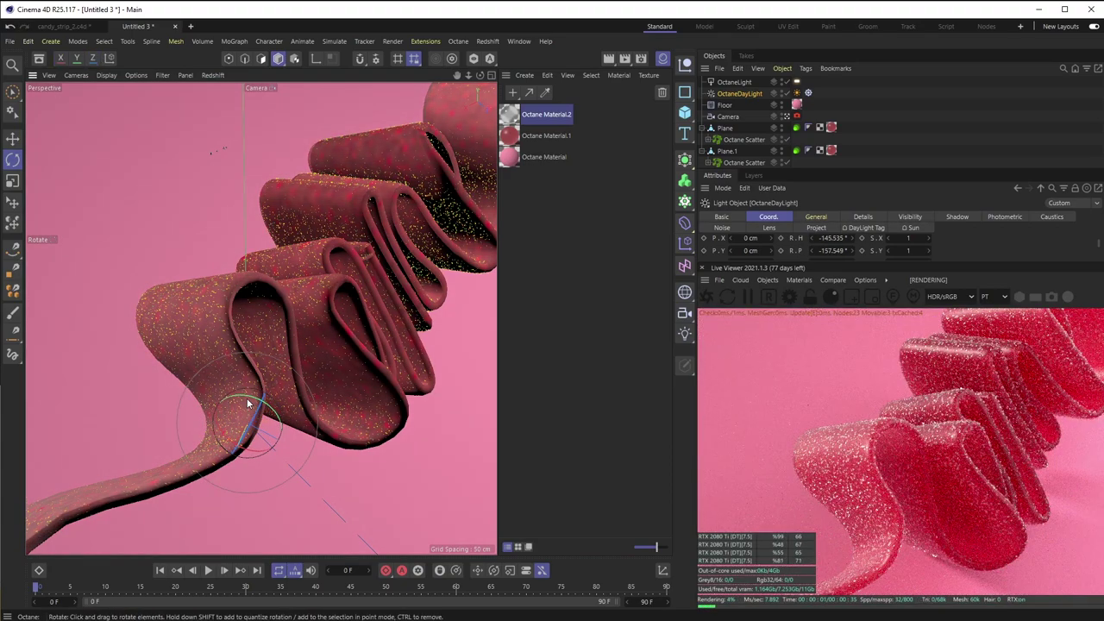
drag(255, 409, 248, 403)
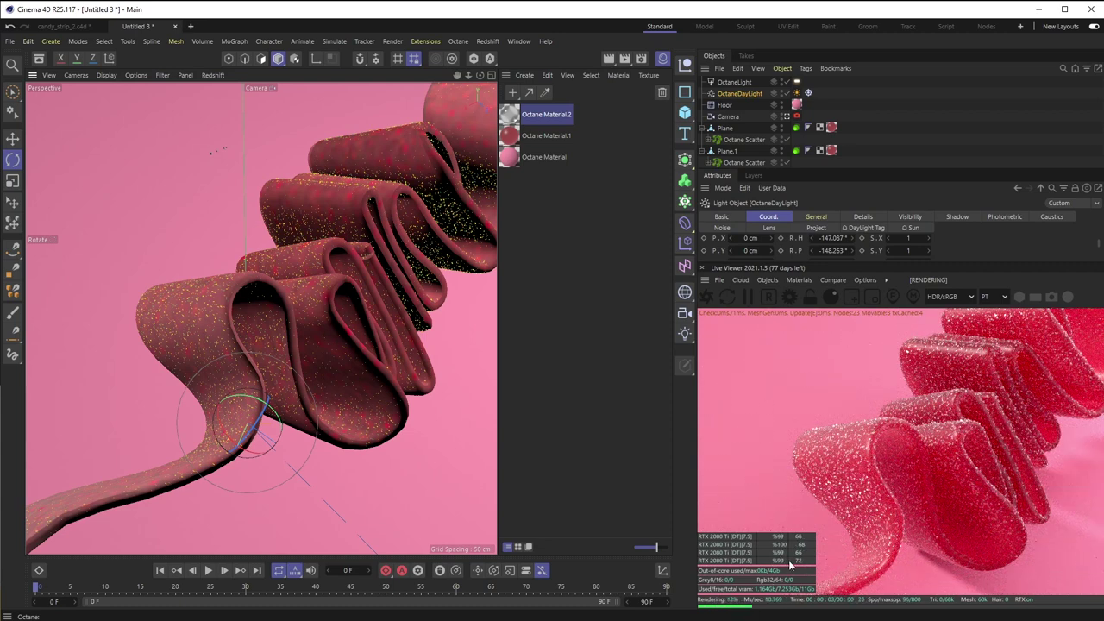
Try two further rotations of the OctaneDayLight and undo each one
click(248, 450)
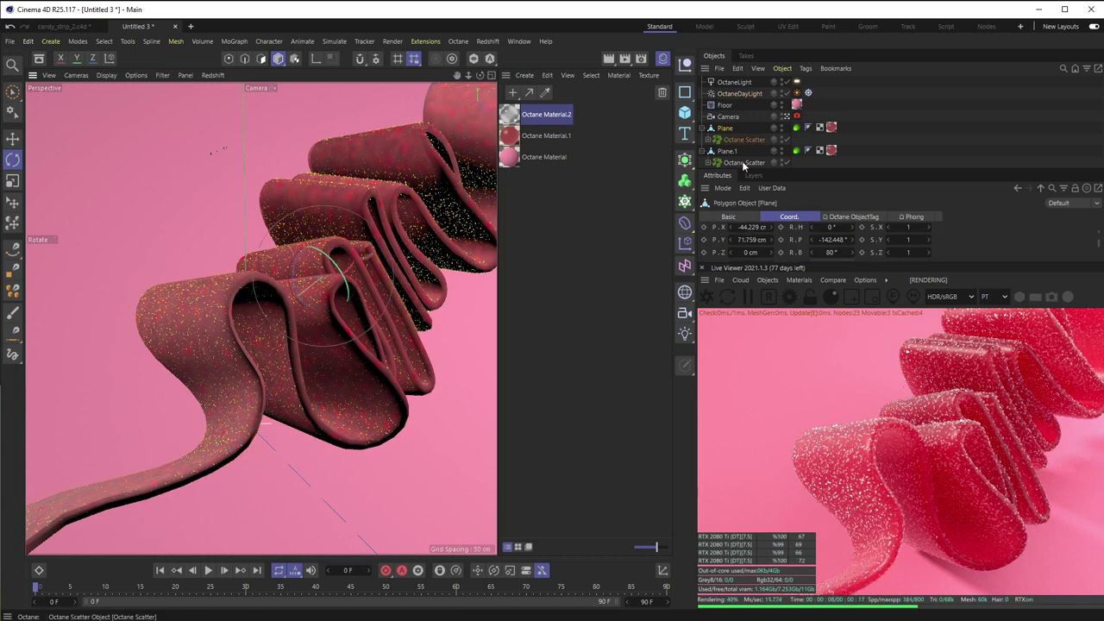
click(748, 94)
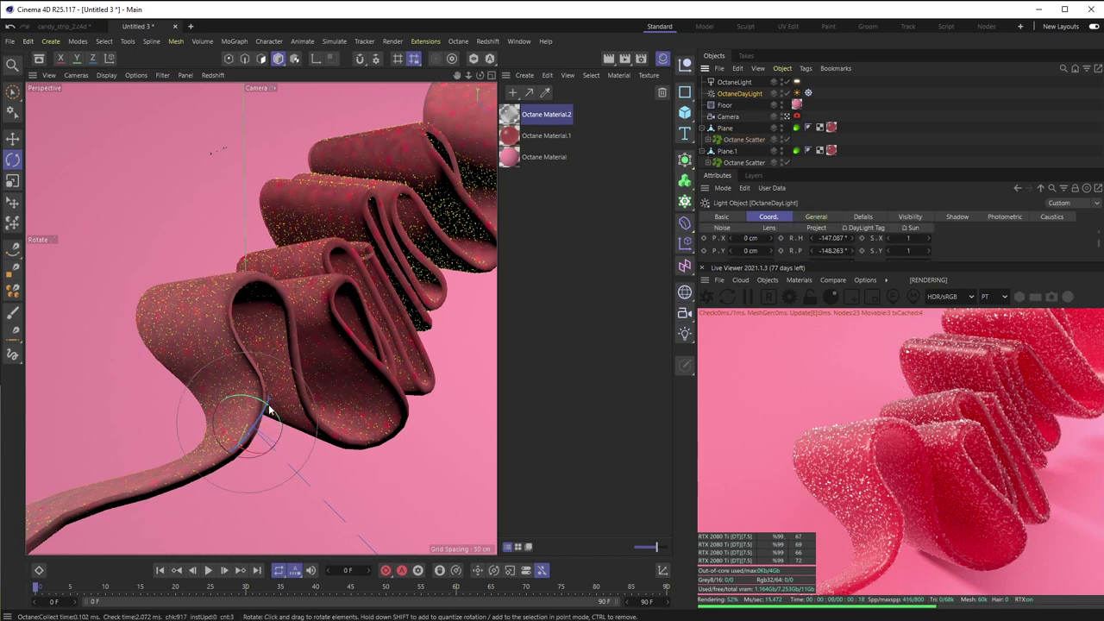
drag(267, 407, 239, 517)
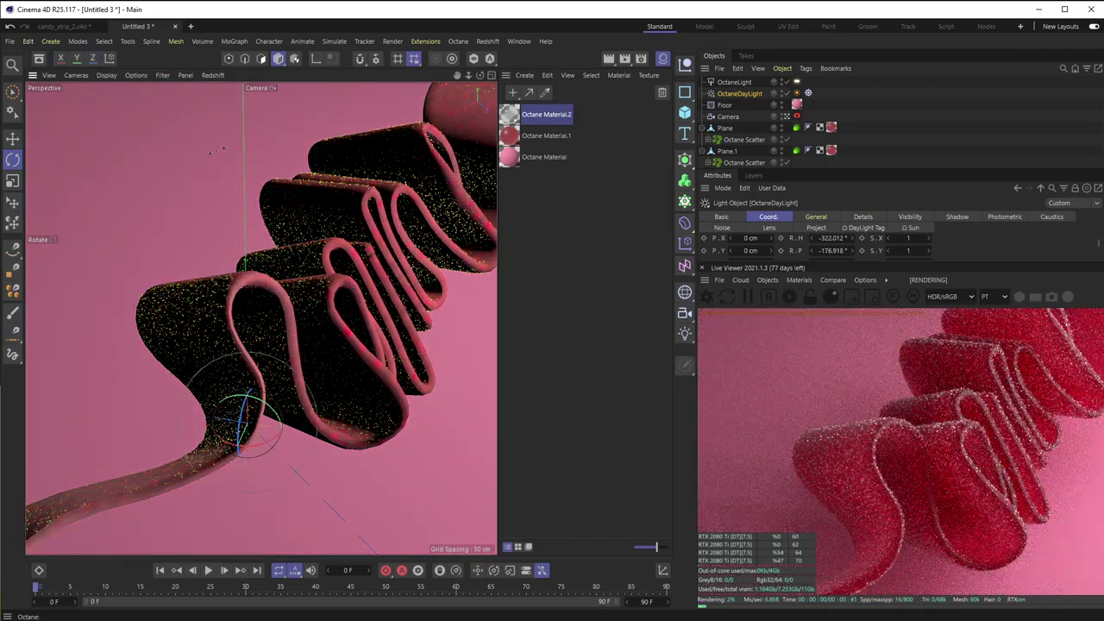
key(ctrl+z)
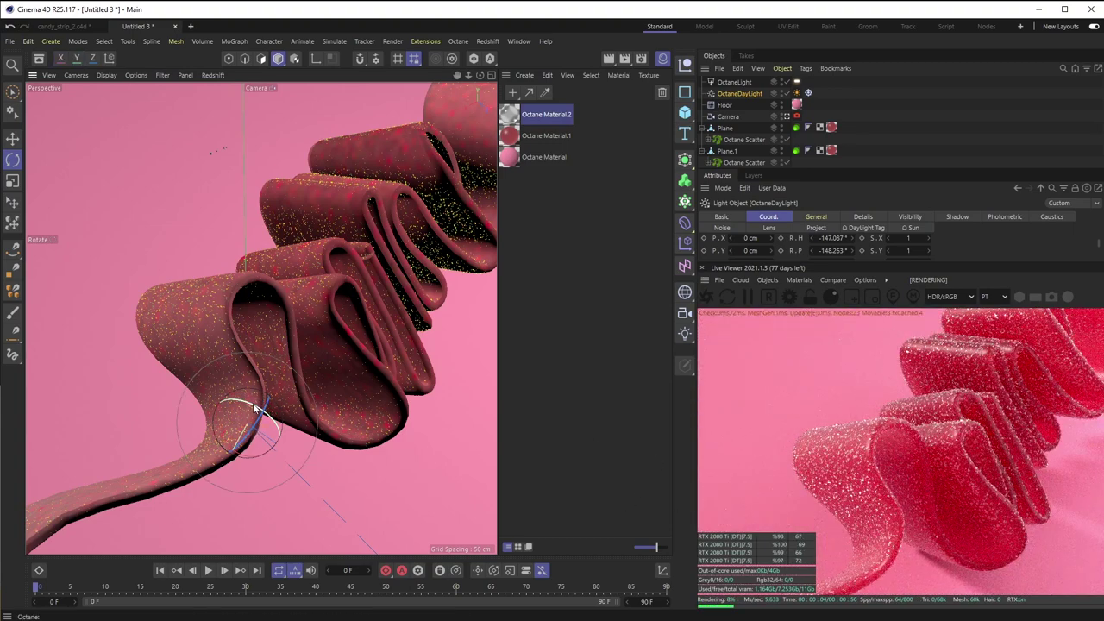
drag(255, 407, 259, 413)
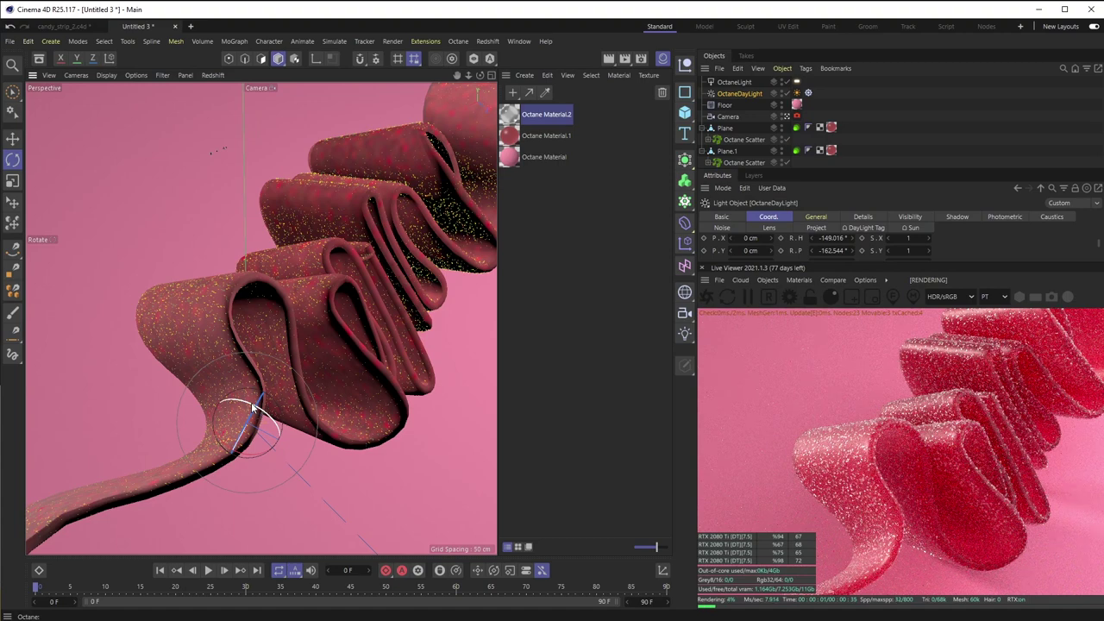
key(ctrl+z)
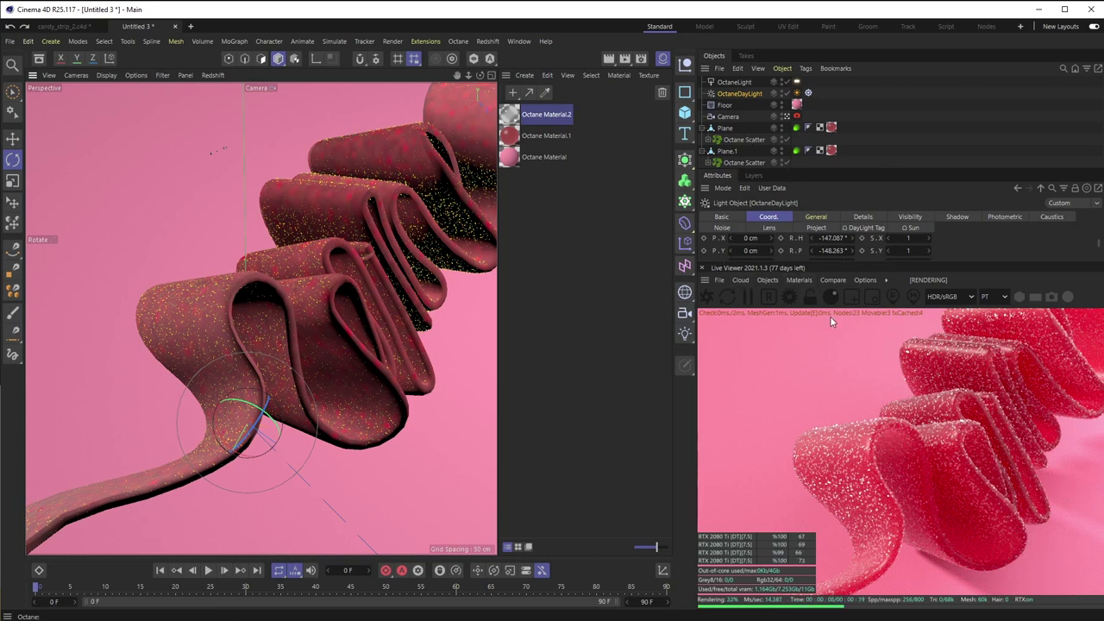
Pick the camera's focus point on the front candy strip in the live render
click(893, 297)
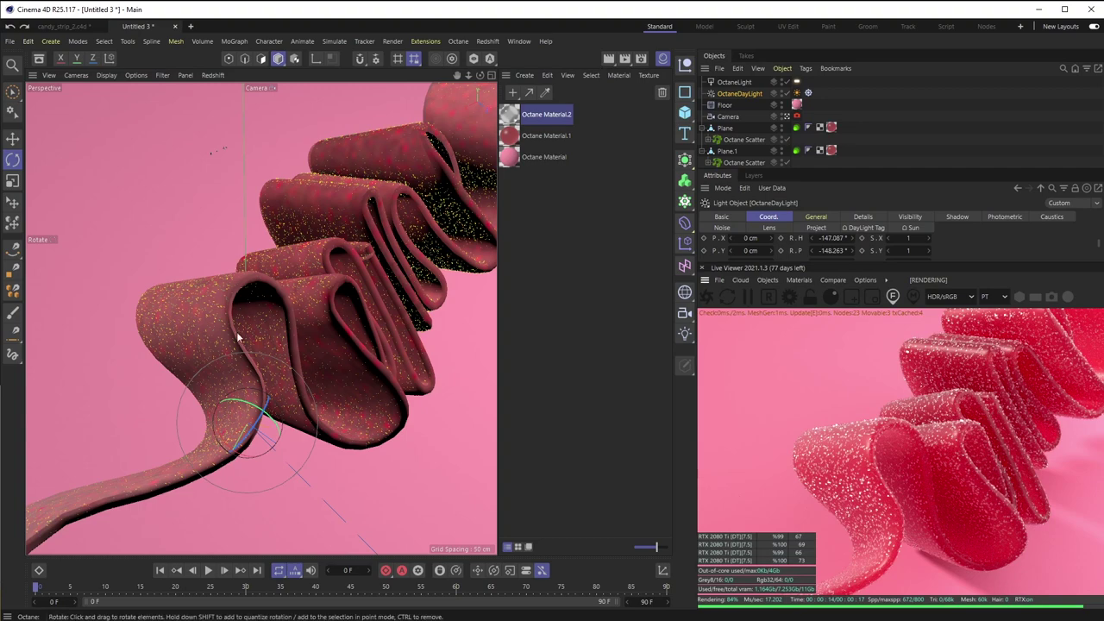
click(869, 438)
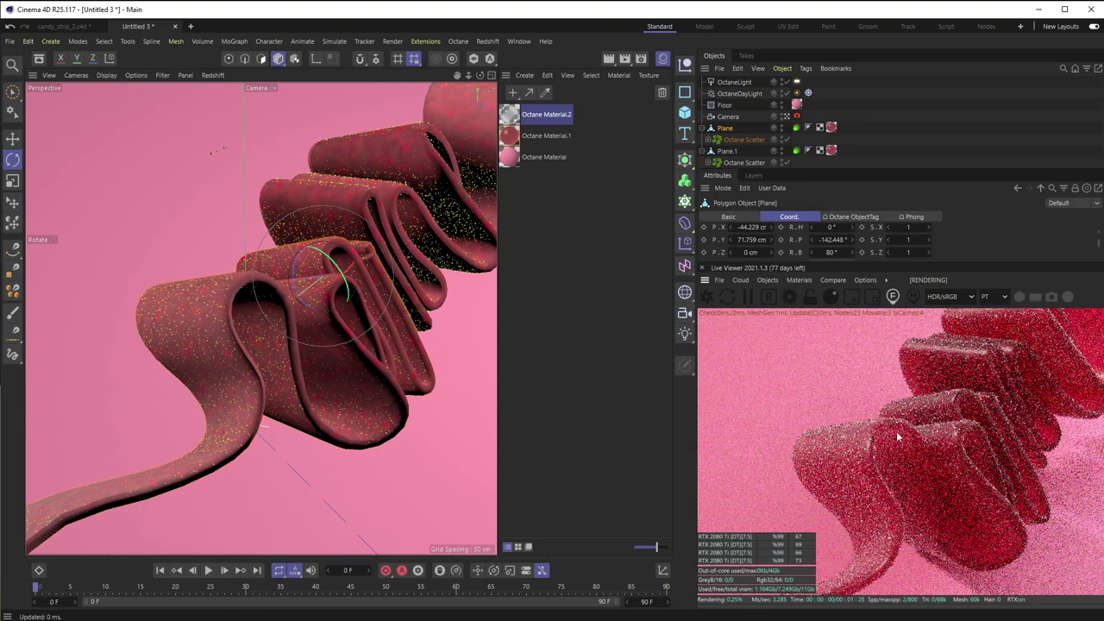
Open the Thinlens settings of the camera's Octane tag in an enlarged attributes area and try the Orthographic option
click(796, 115)
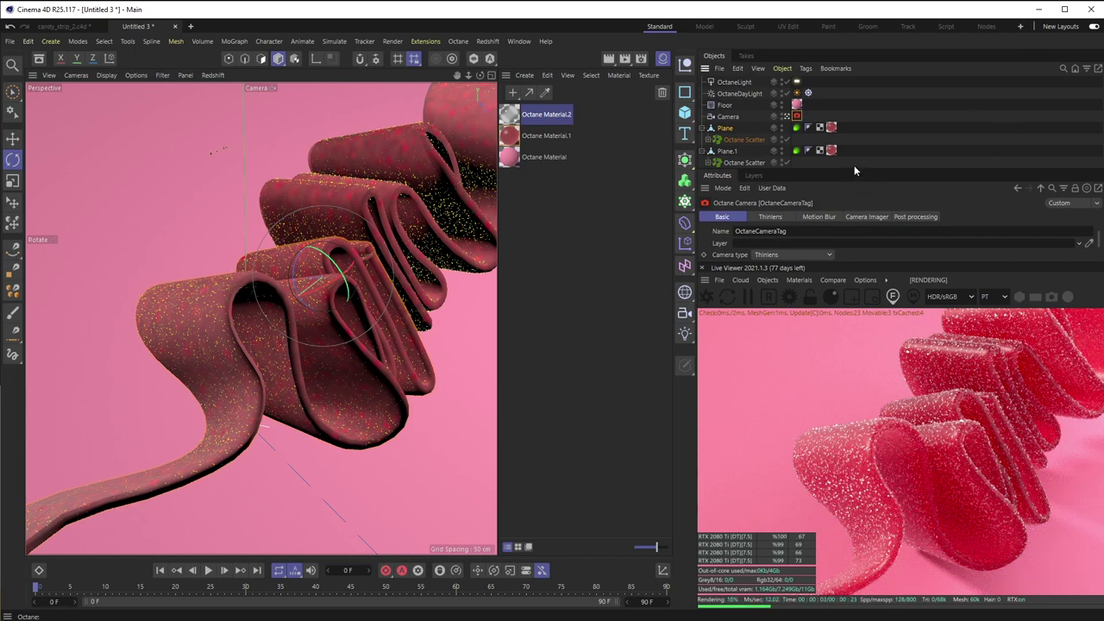
drag(854, 170, 848, 115)
click(769, 154)
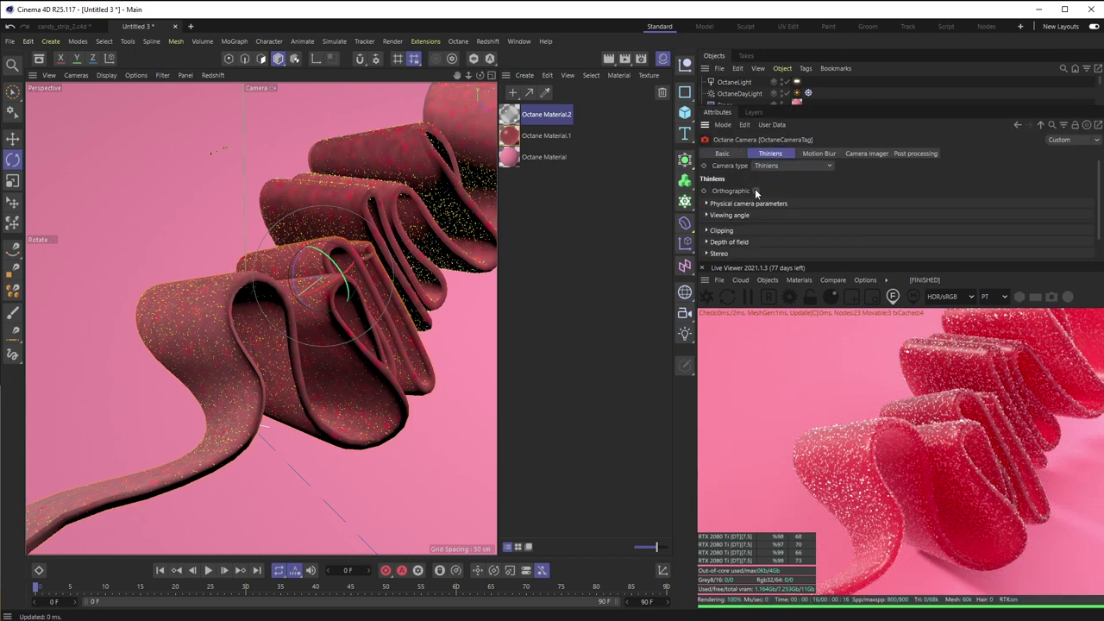
click(756, 190)
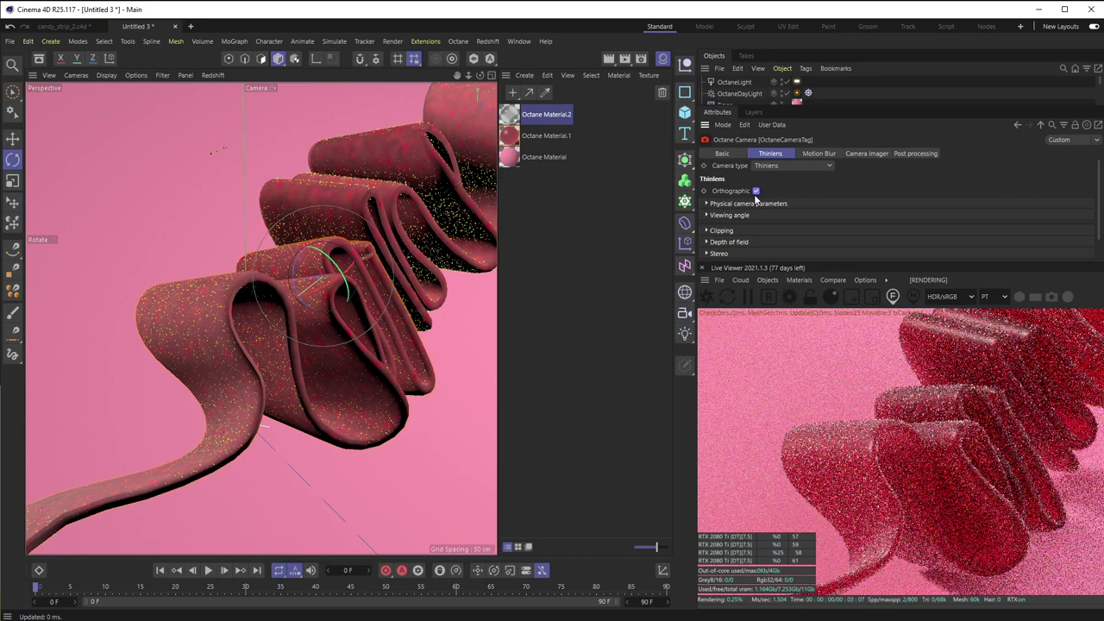
Expand the depth of field settings, try a focal depth of about 55.9 cm, and refocus on the front candy strip in the live render
click(763, 241)
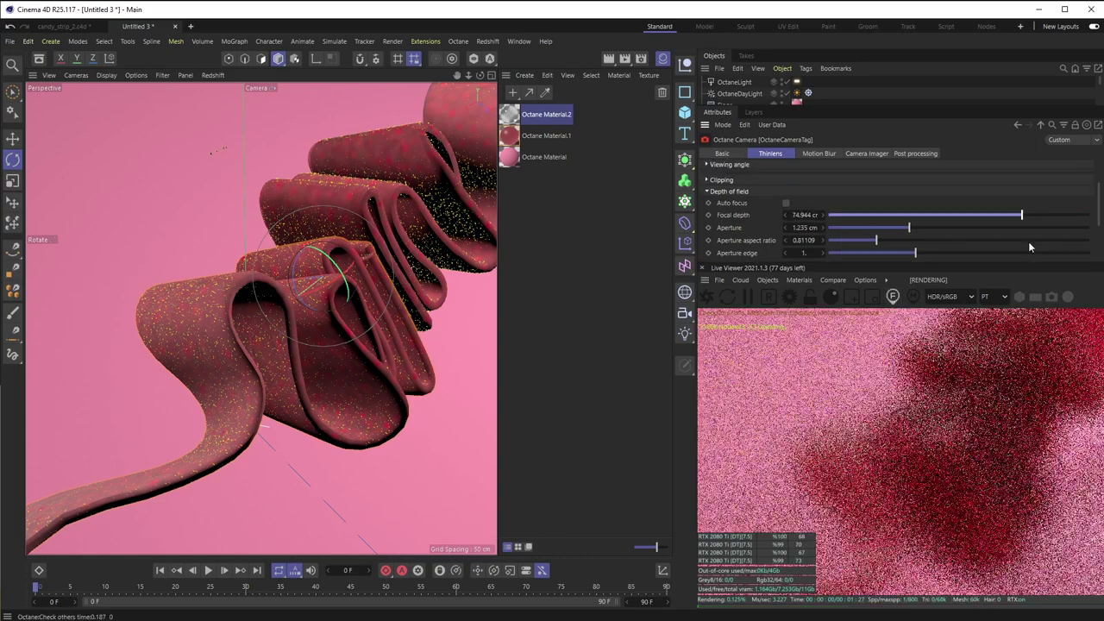
drag(1030, 242, 973, 215)
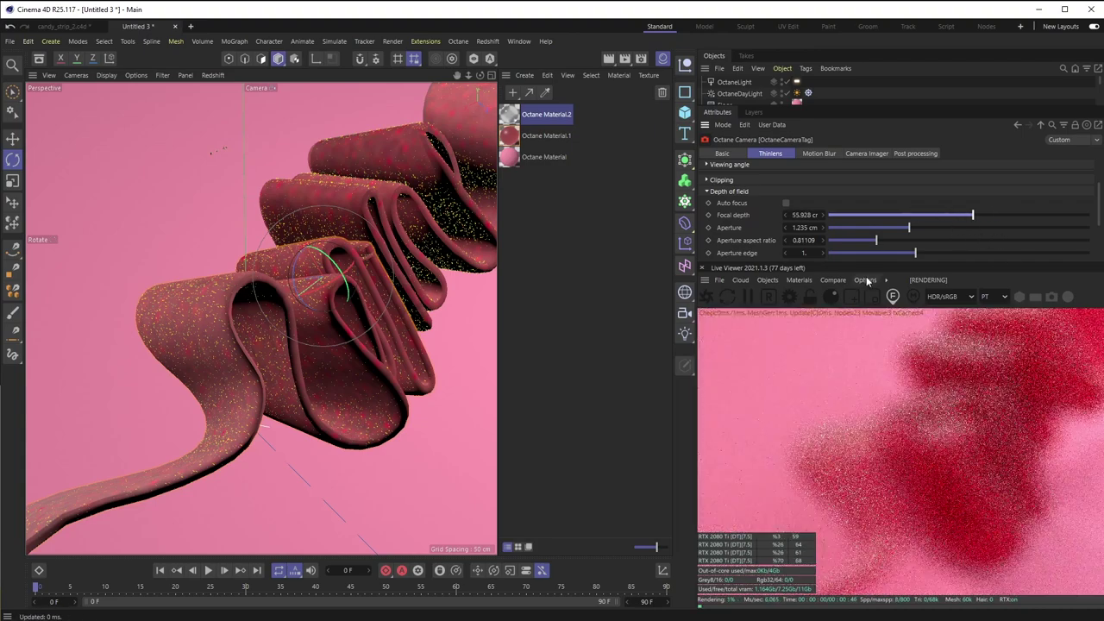
click(879, 458)
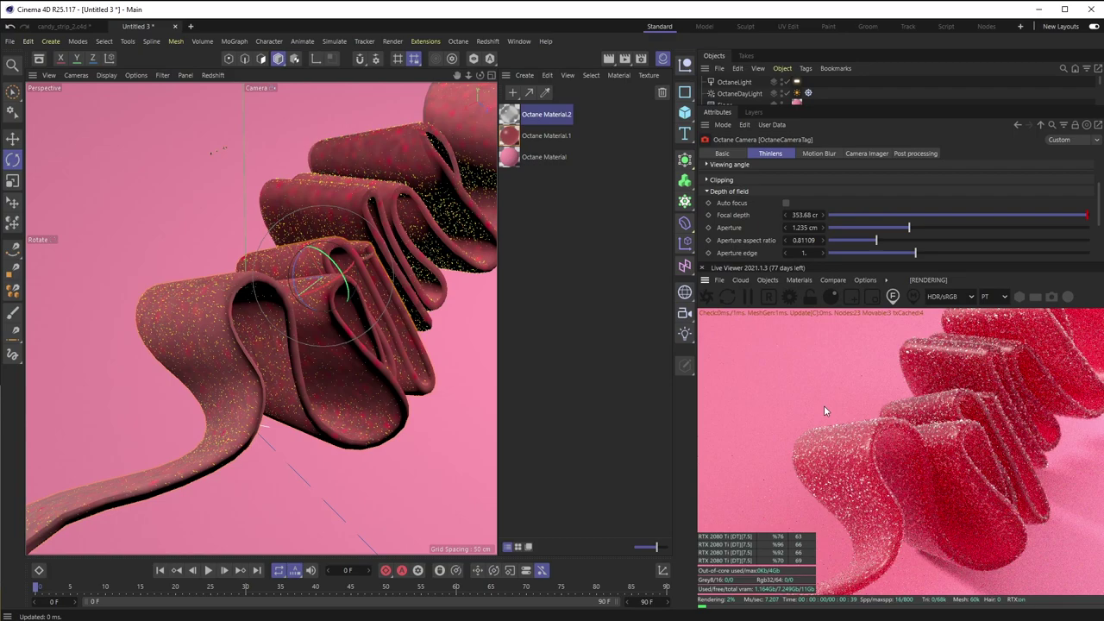
Raise the camera aperture to about 4.41 cm and pick focus points on the front strip and the folds further back
drag(922, 237, 1095, 217)
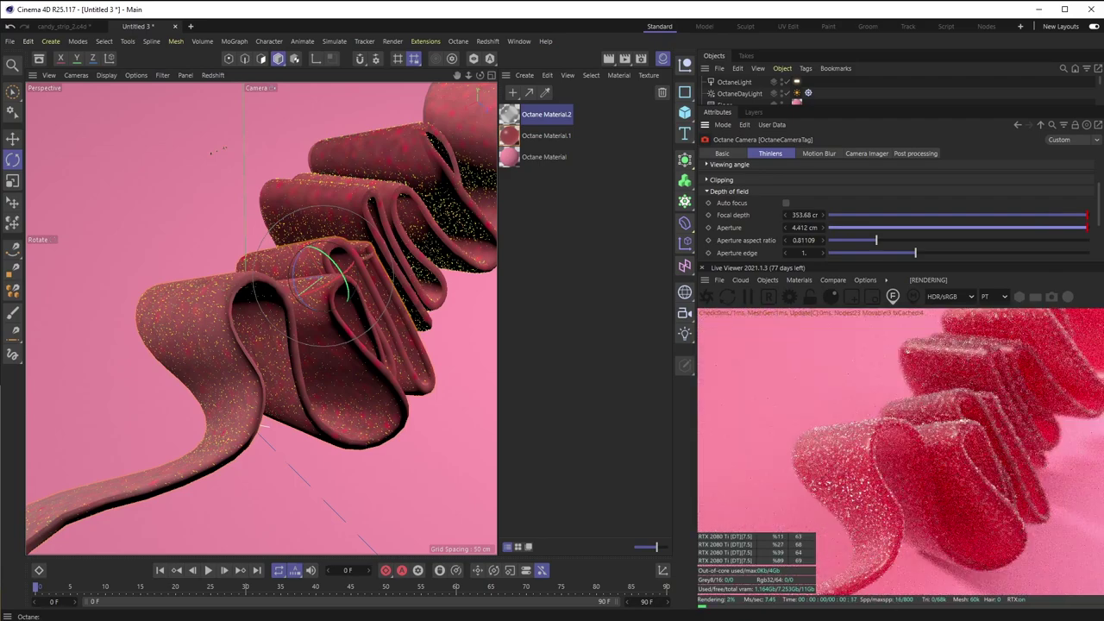
click(874, 448)
click(994, 387)
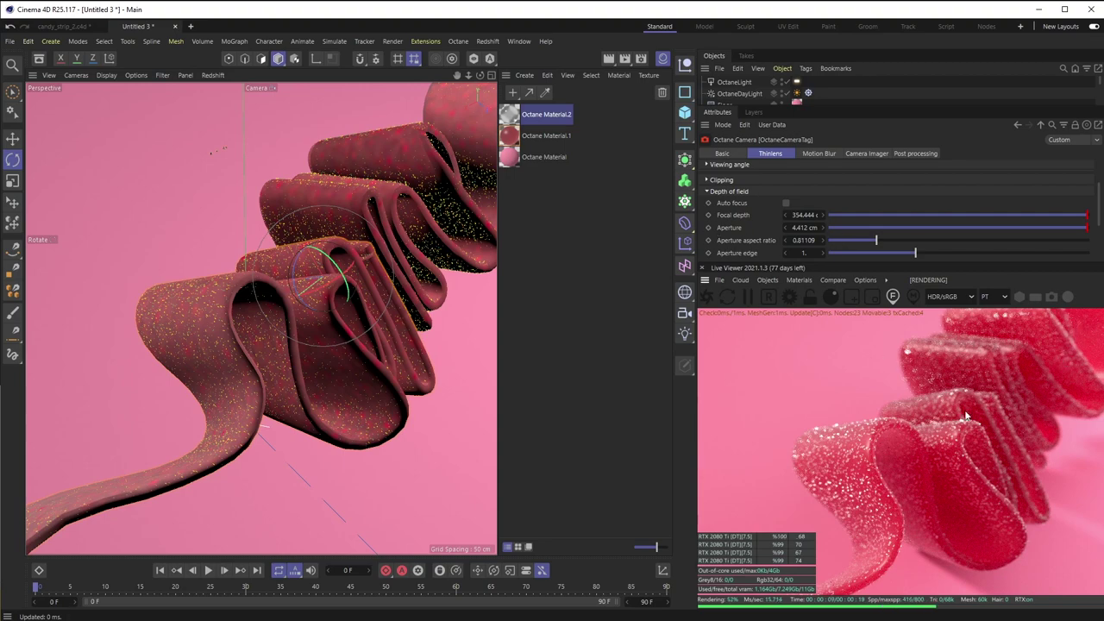
click(983, 352)
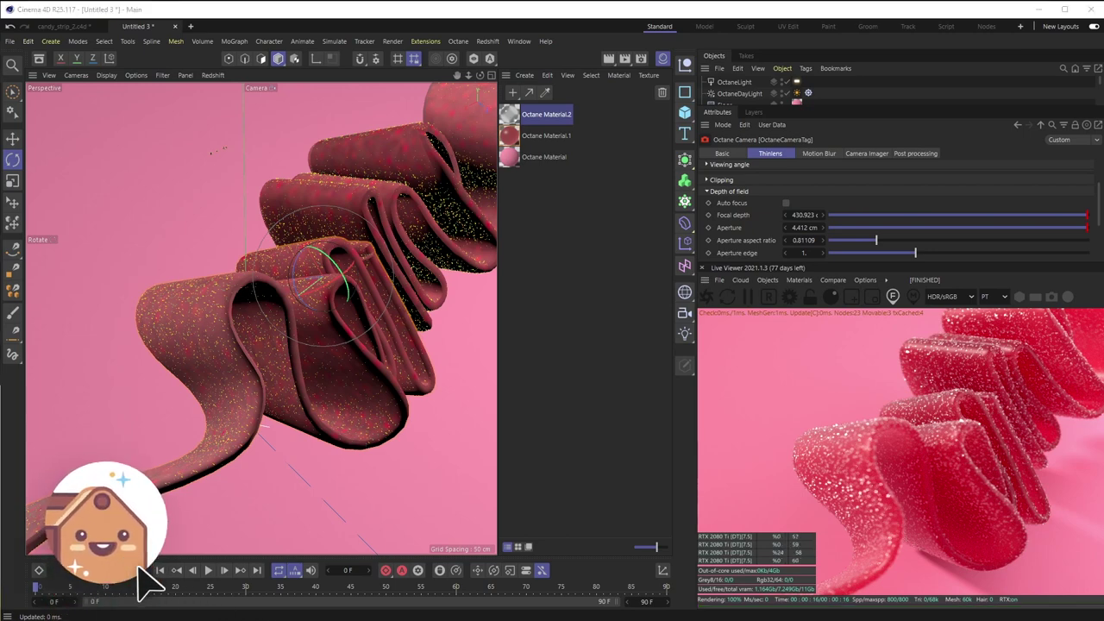
Switch to the web browser and look through the thehappytoolbox.com home page and its 3D model packs
drag(503, 619, 559, 45)
scroll(581, 285, down, 3)
scroll(582, 285, down, 2)
scroll(569, 284, up, 3)
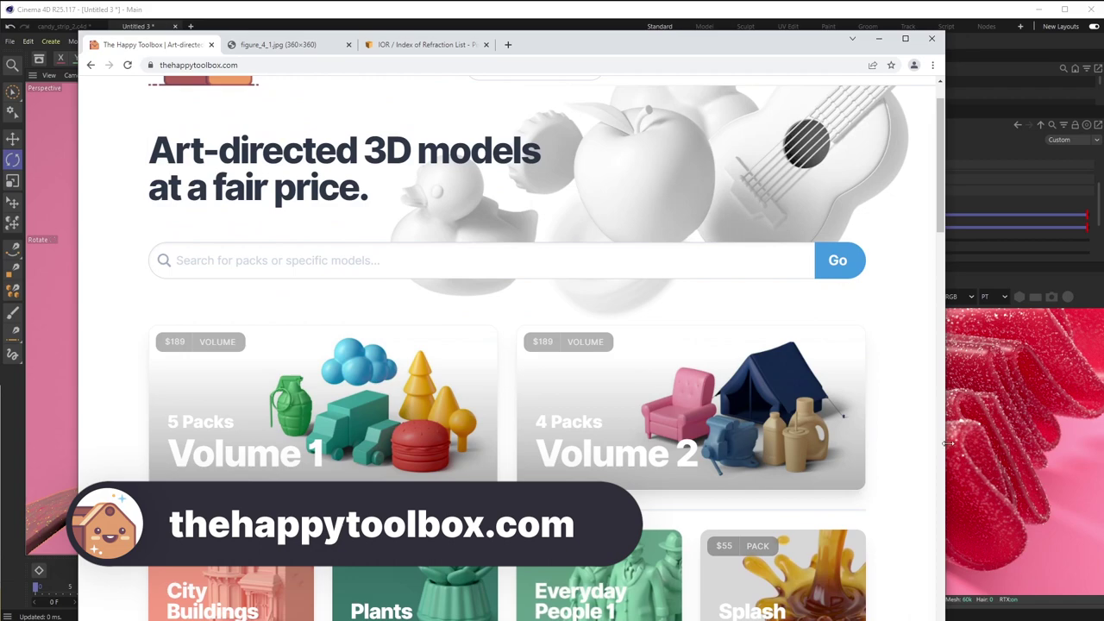
scroll(695, 382, down, 3)
scroll(422, 153, up, 5)
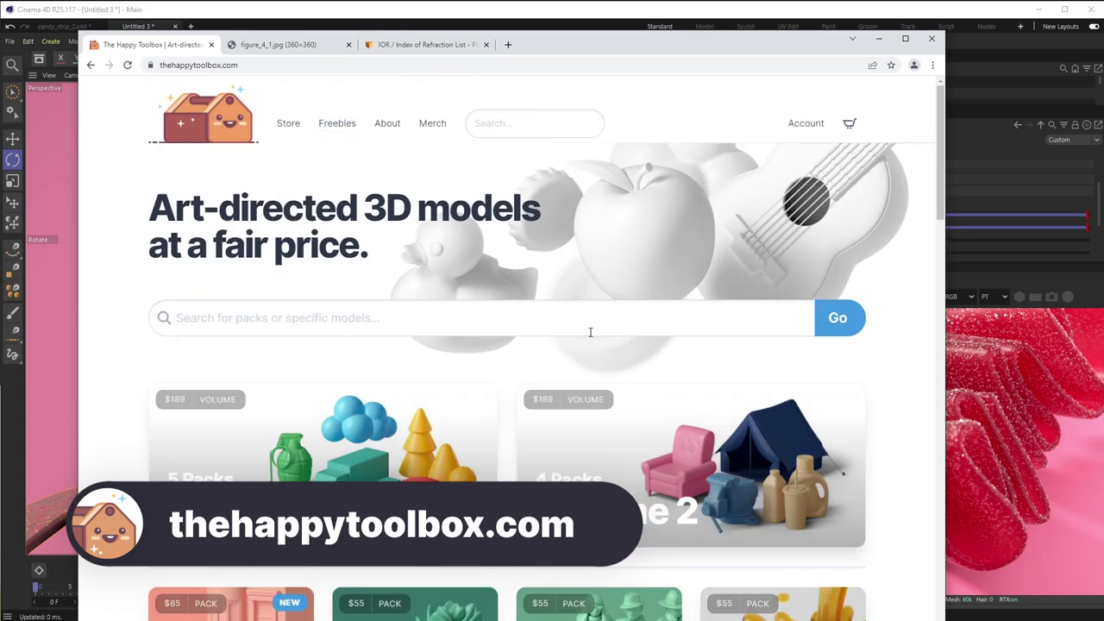